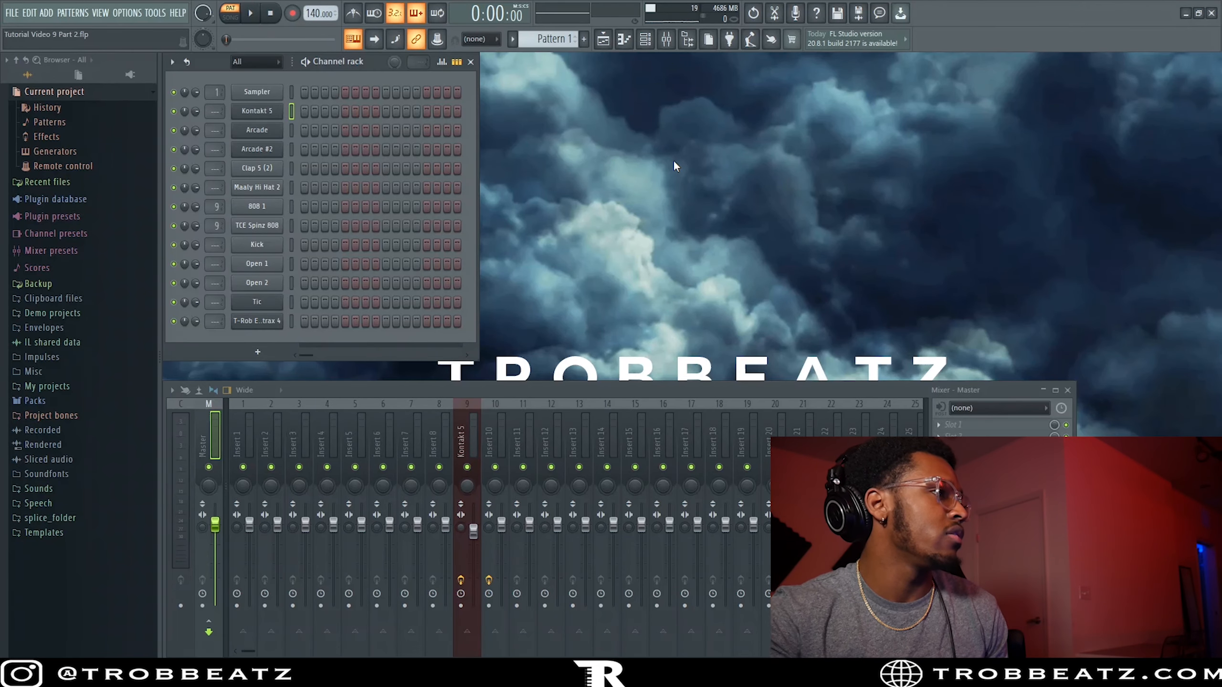
- Turn The Grandeur piano's Dynamic Range fully down and soften its tone Color slightly in the Kontakt 5 channel
left_click(272, 117)
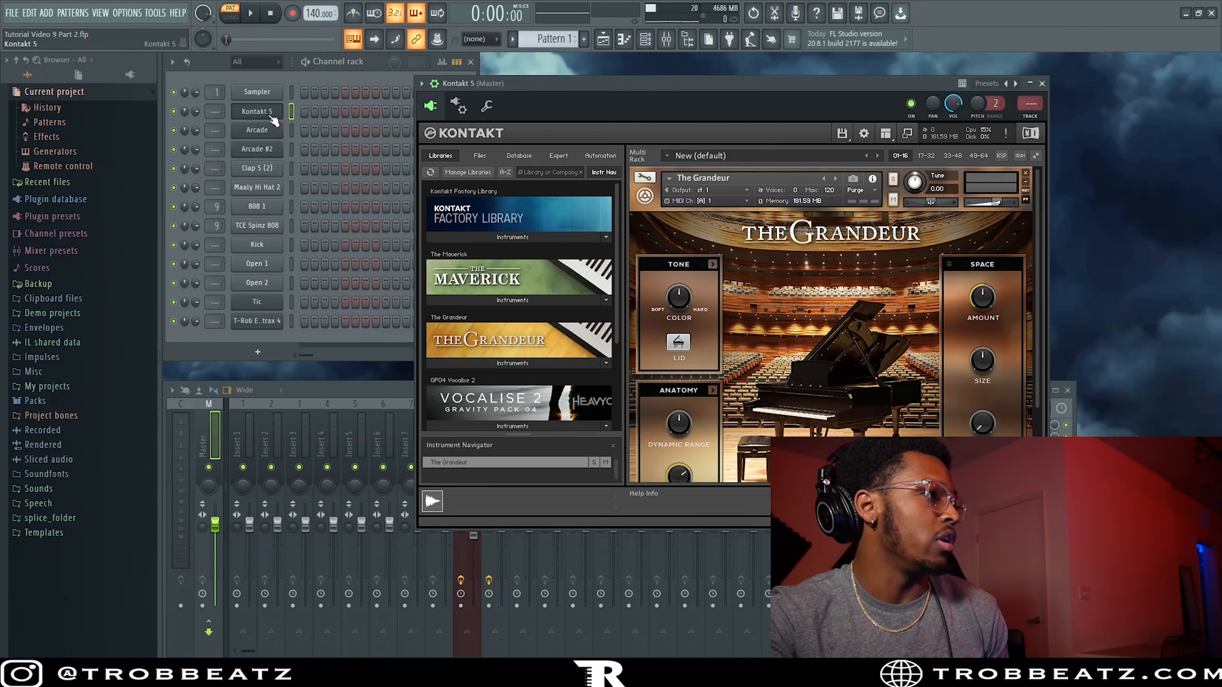
left_click_drag(578, 82, 569, 79)
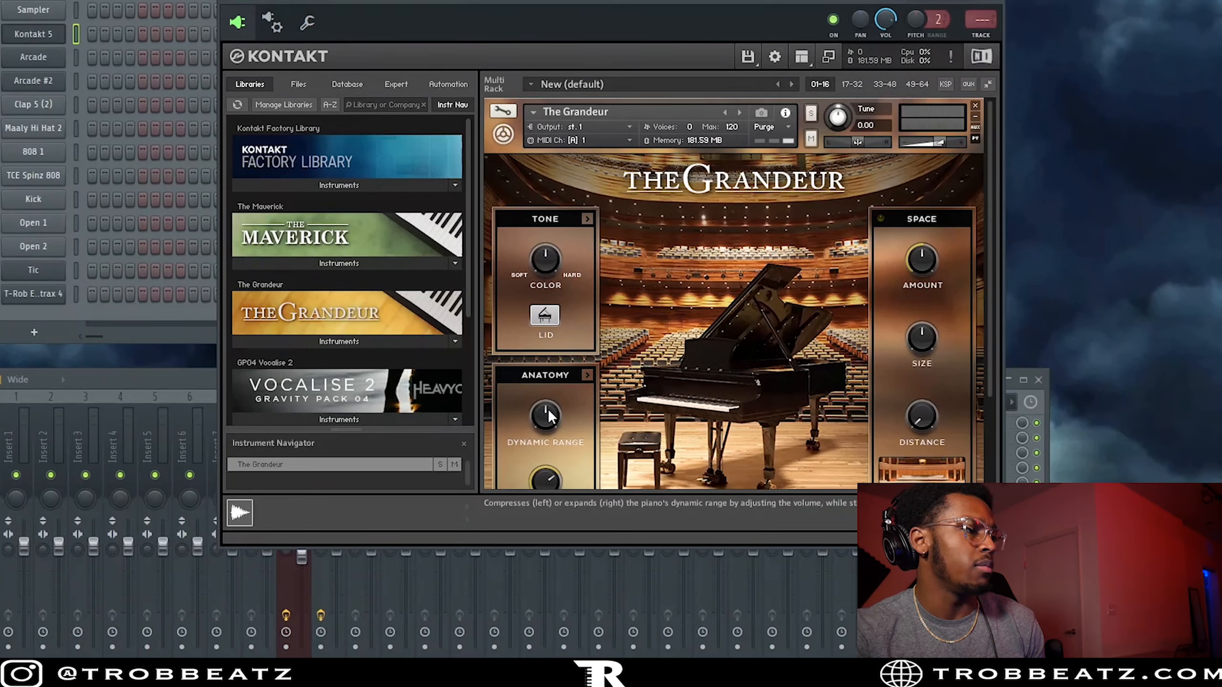
left_click_drag(548, 442, 560, 523)
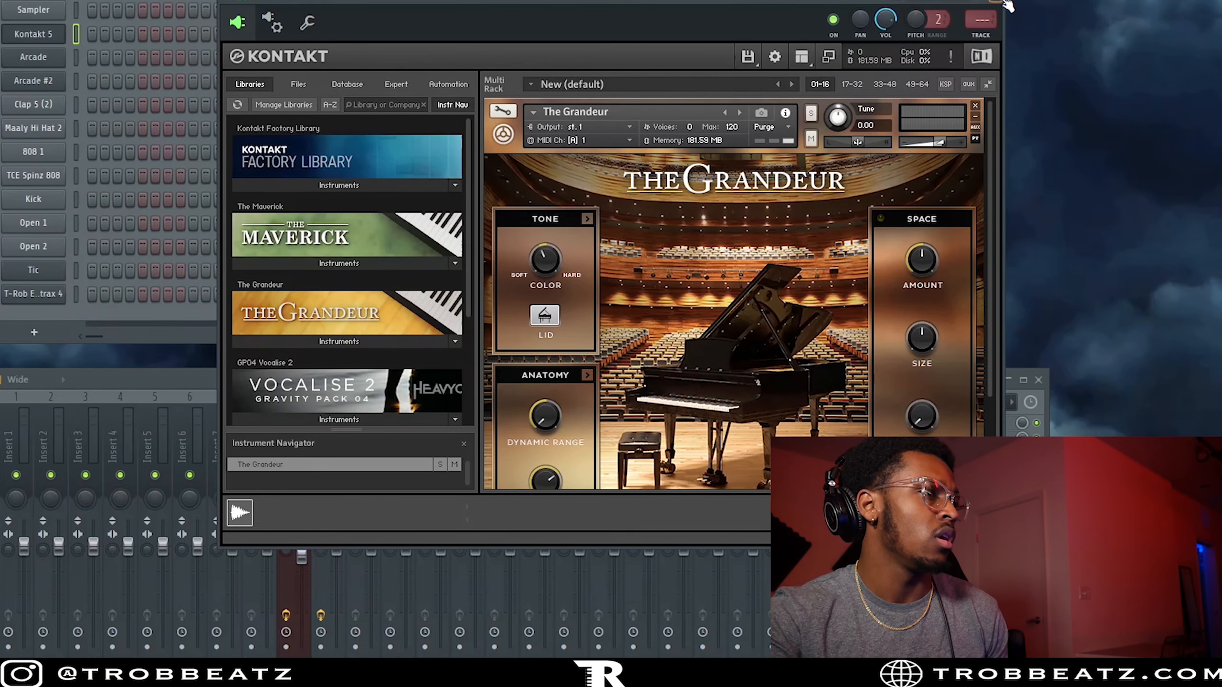
left_click(318, 27)
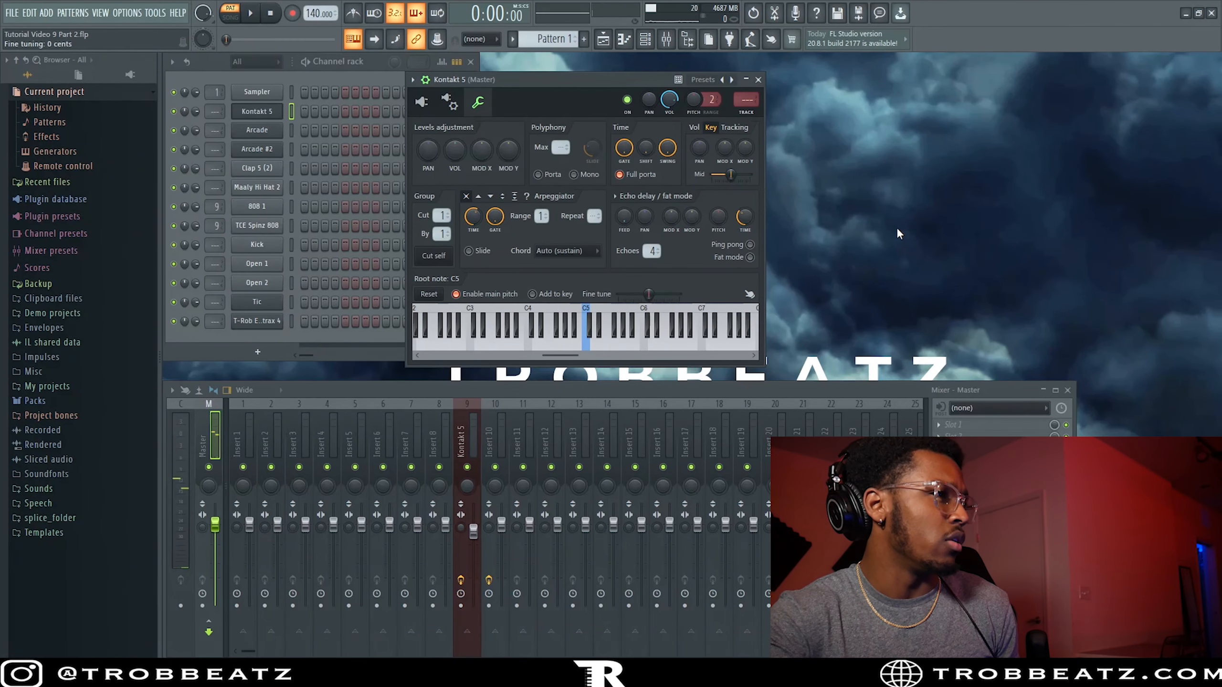
left_click(758, 80)
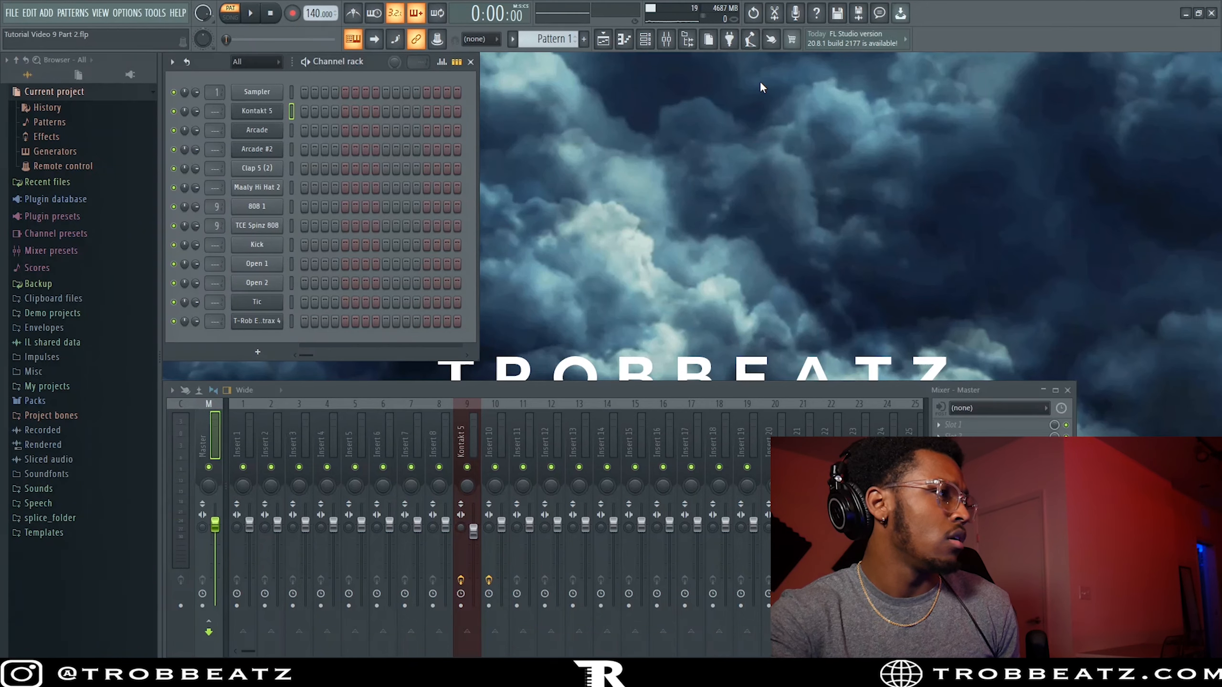
- Tap in a project tempo of 168 BPM with the Tempo tapper
right_click(315, 13)
left_click(443, 21)
left_click(607, 315)
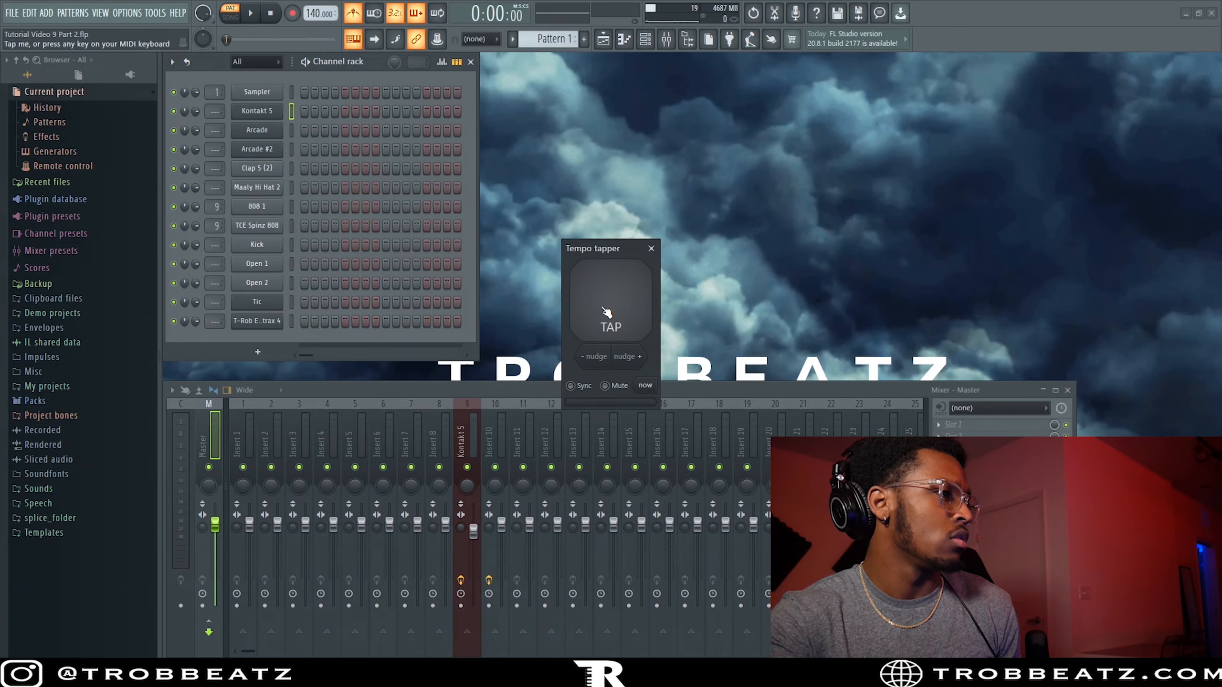
left_click(606, 312)
left_click(605, 310)
left_click(606, 310)
left_click(605, 310)
left_click(605, 310)
left_click(605, 310)
left_click(605, 310)
left_click(606, 309)
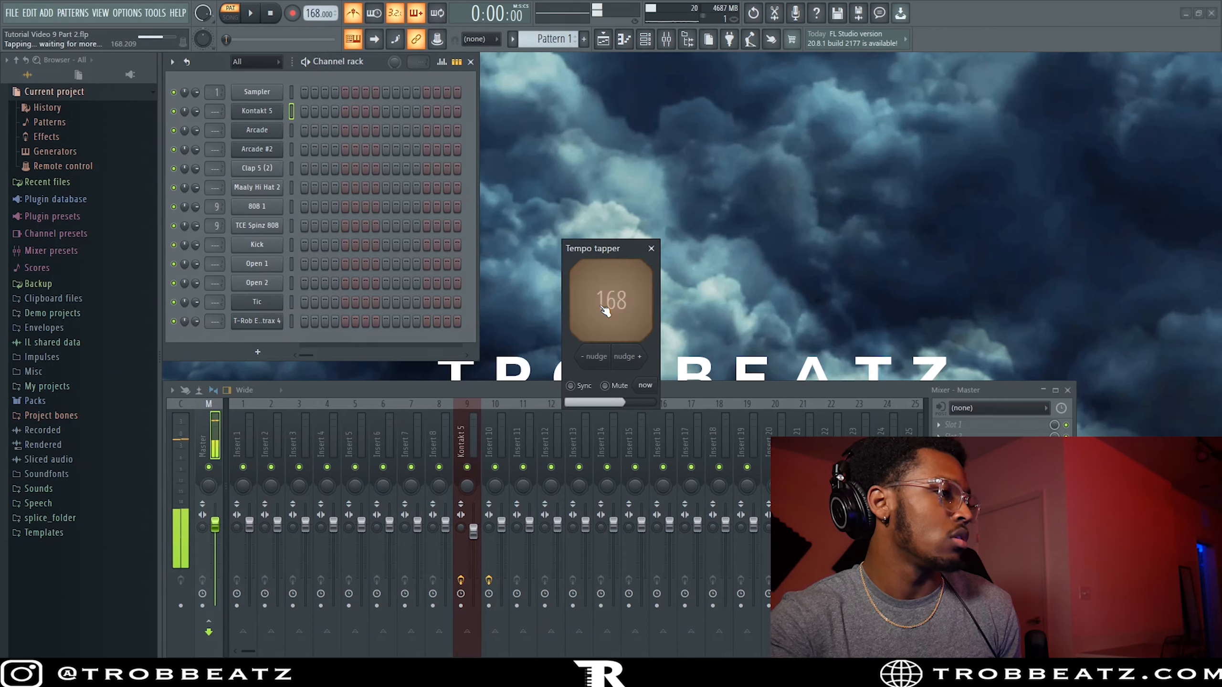
left_click(652, 248)
- Record an eight-bar piano chord progression in D minor for Kontakt 5 with its piano roll open
right_click(278, 113)
left_click(321, 117)
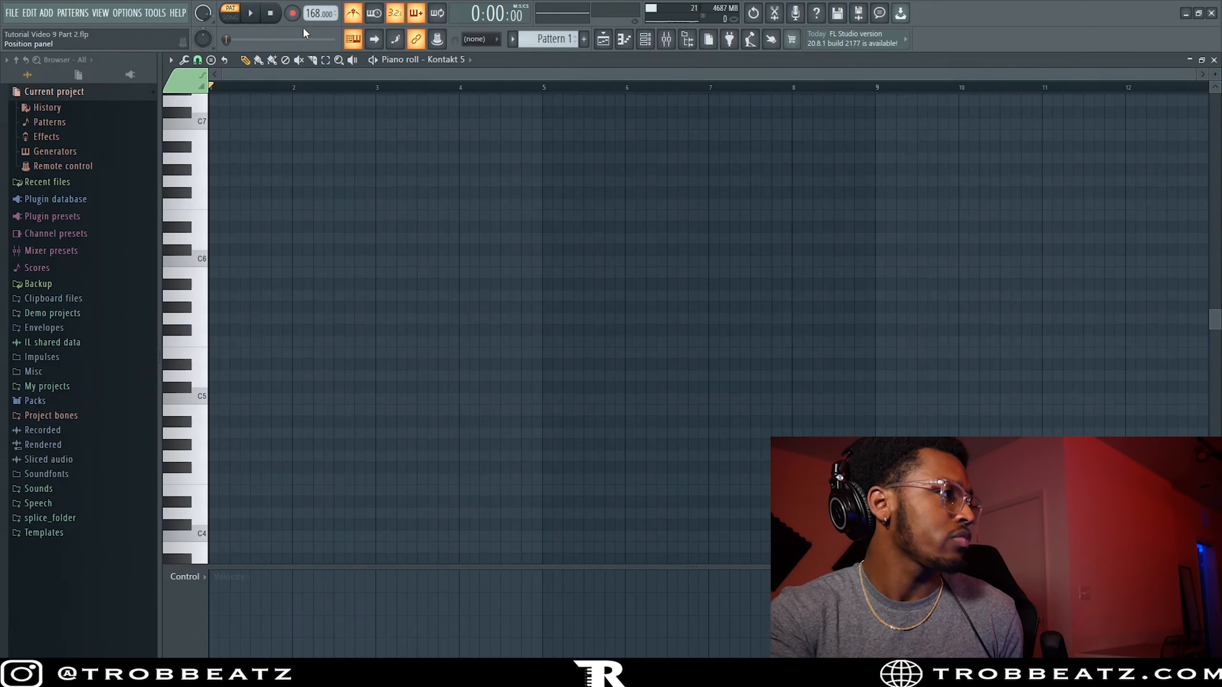
left_click(292, 13)
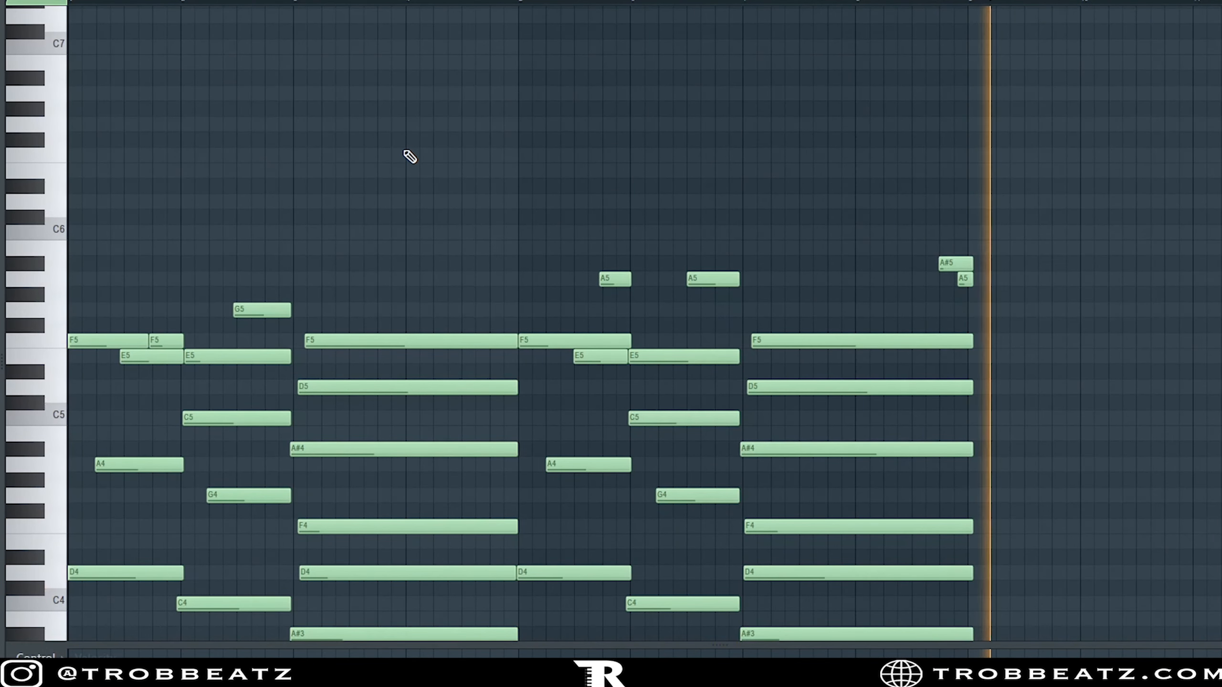
key("space")
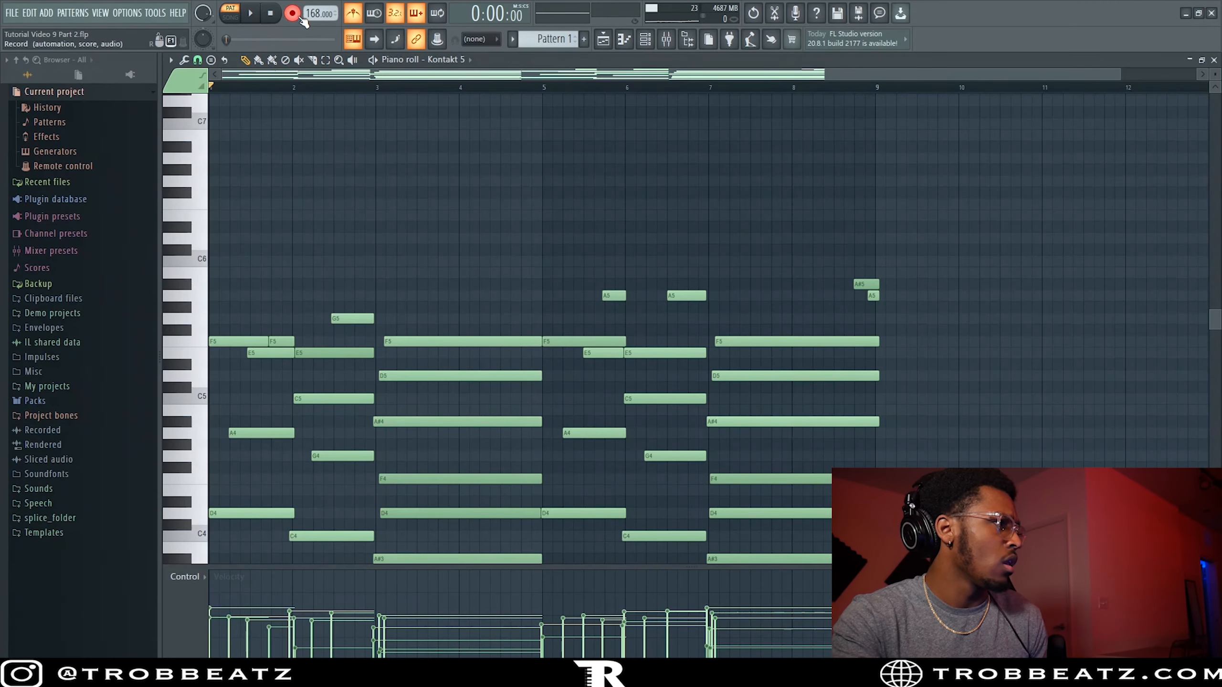
- Trim the ends of the last chord's notes to the start of bar 9
scroll(546, 205, "down", 2)
scroll(824, 199, "up", 4)
left_click_drag(765, 176, 744, 519)
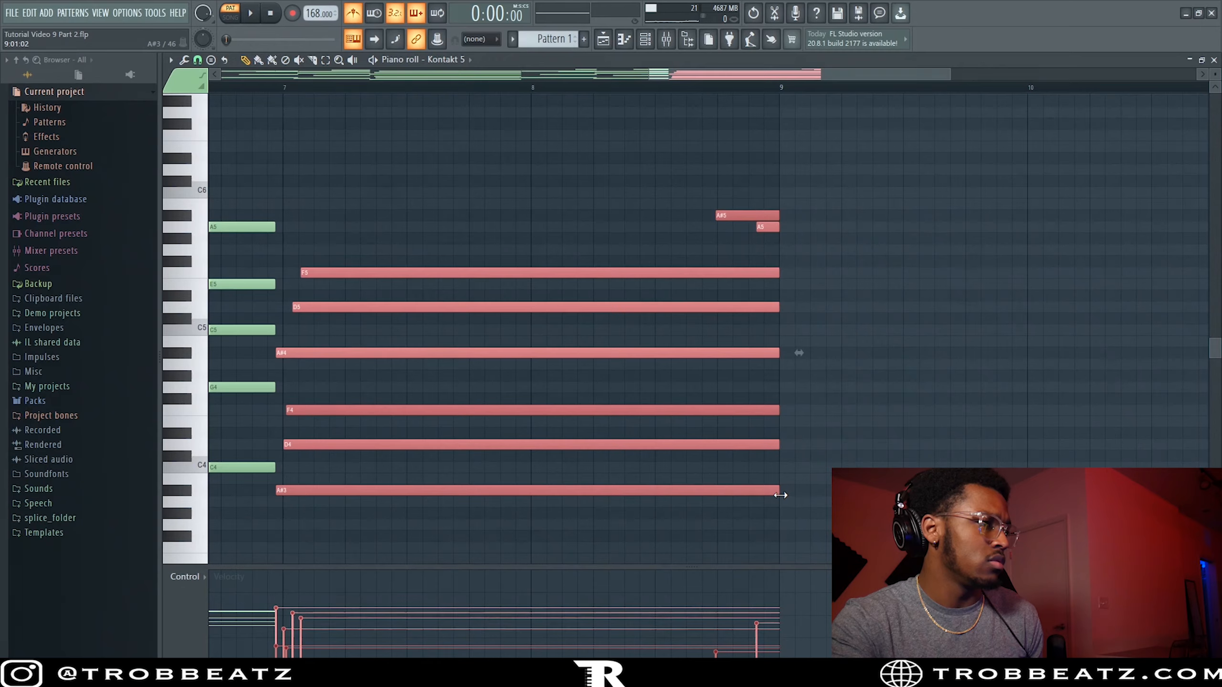
left_click(752, 242)
scroll(518, 177, "down", 4)
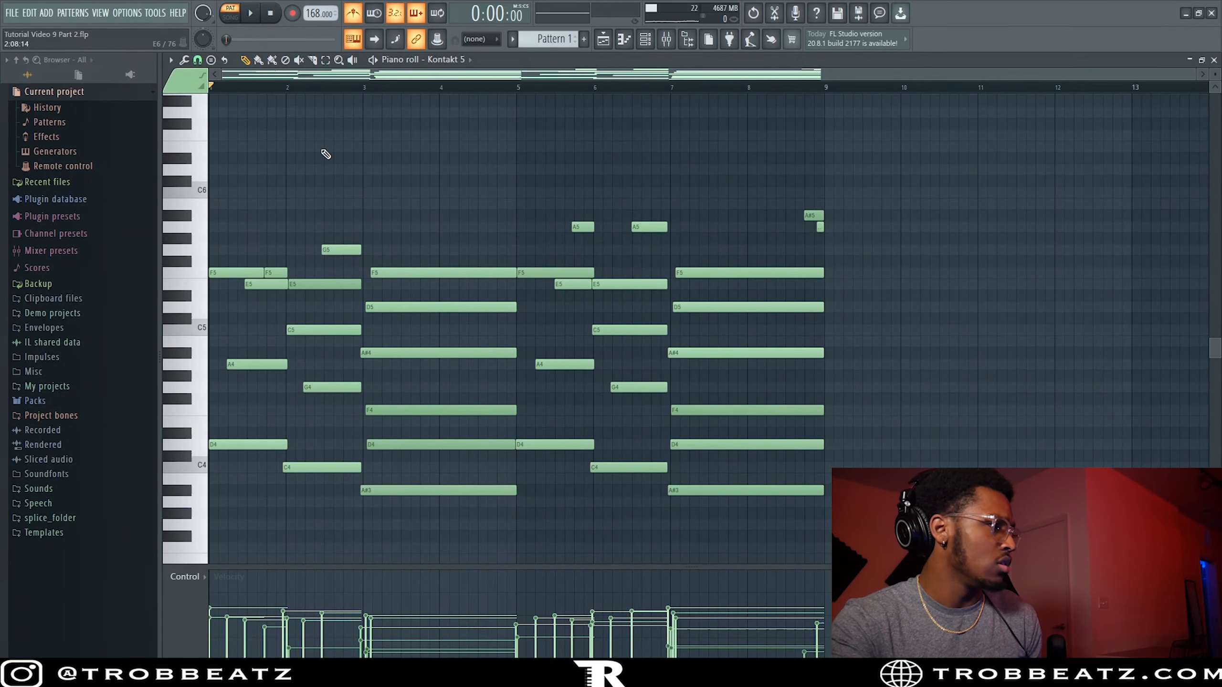
- During playback, separate the overlapping F5 and E5 notes before bar 2 and move the C4 note onto bar 2
key("space")
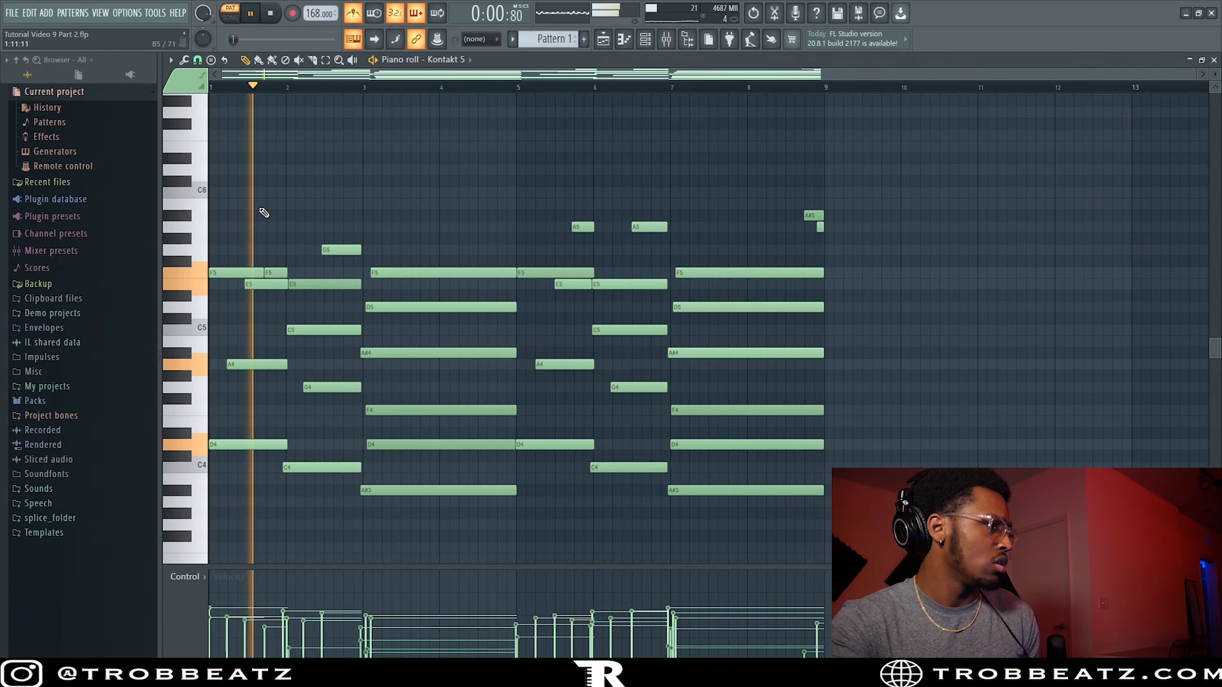
scroll(269, 231, "up", 4)
left_click_drag(303, 272, 360, 284)
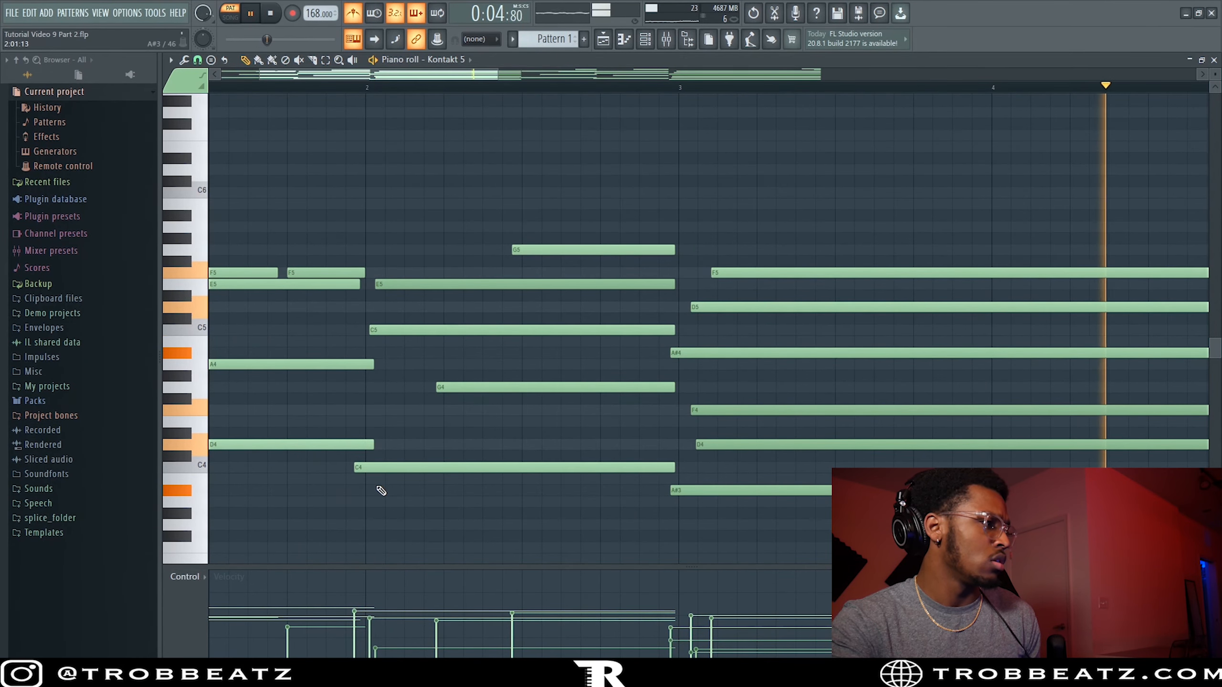
left_click_drag(390, 466, 404, 465)
scroll(742, 476, "down", 4)
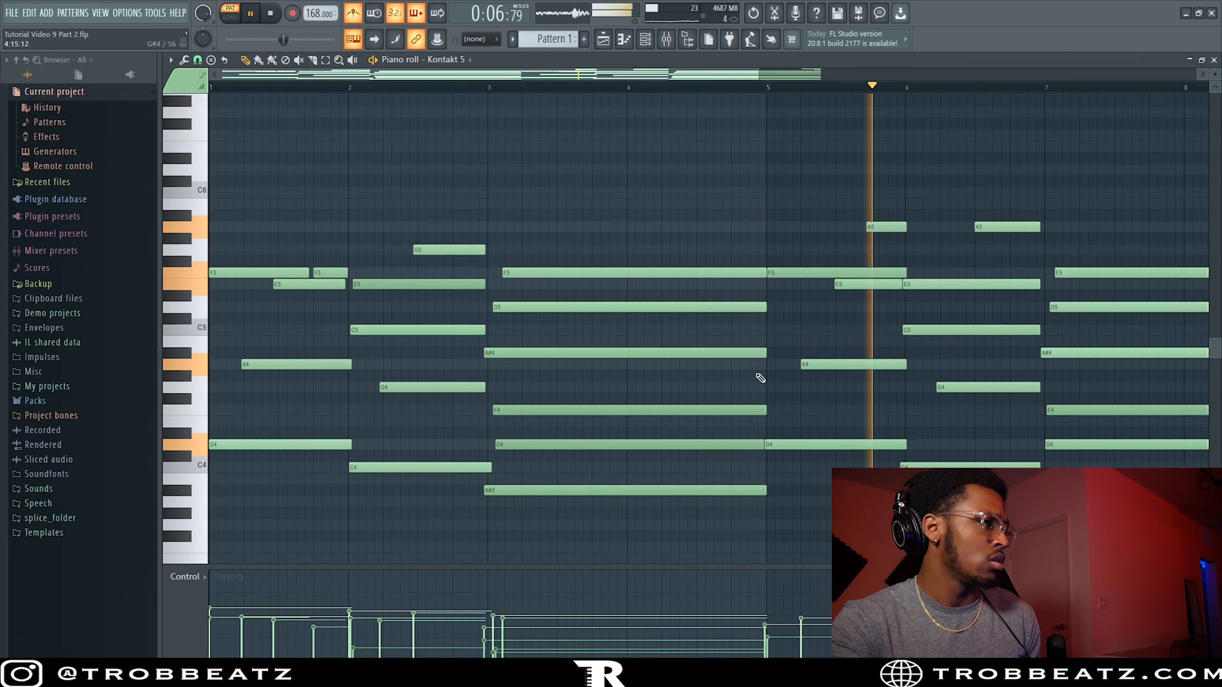
- Align the D4 note to bar 5 and shift the first A#4 and A#3 notes onto bar 3
scroll(755, 337, "up", 3)
left_click_drag(769, 443, 790, 447)
scroll(504, 439, "down", 2)
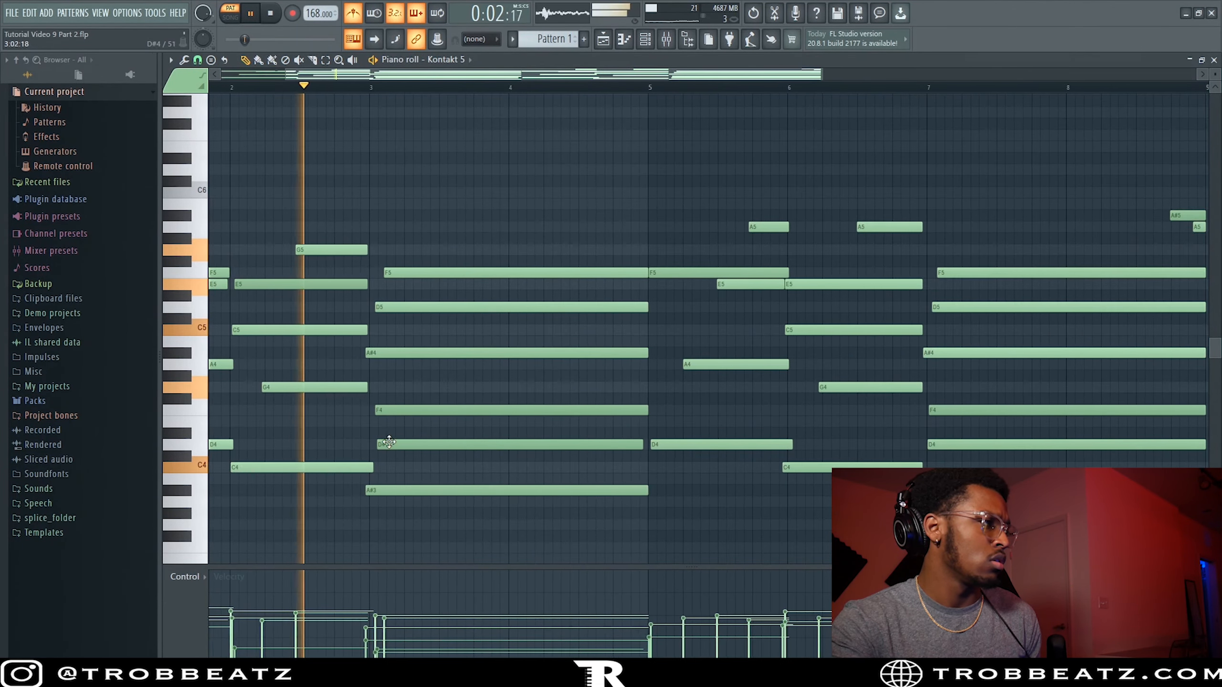
left_click_drag(394, 355, 398, 357)
left_click_drag(405, 493, 409, 493)
scroll(714, 347, "down", 2)
- Listen through the rest of the loop and shorten the closing A5 note so it ends just before bar 9
left_click(566, 275, "ctrl")
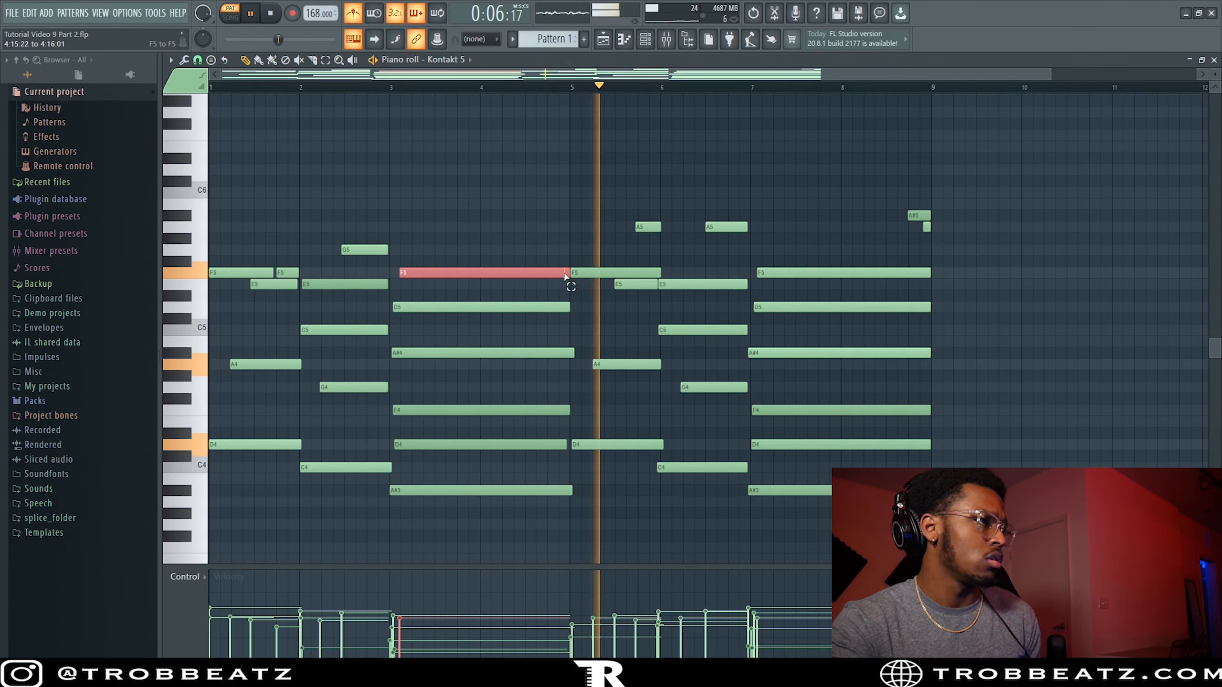
left_click(579, 275, "ctrl")
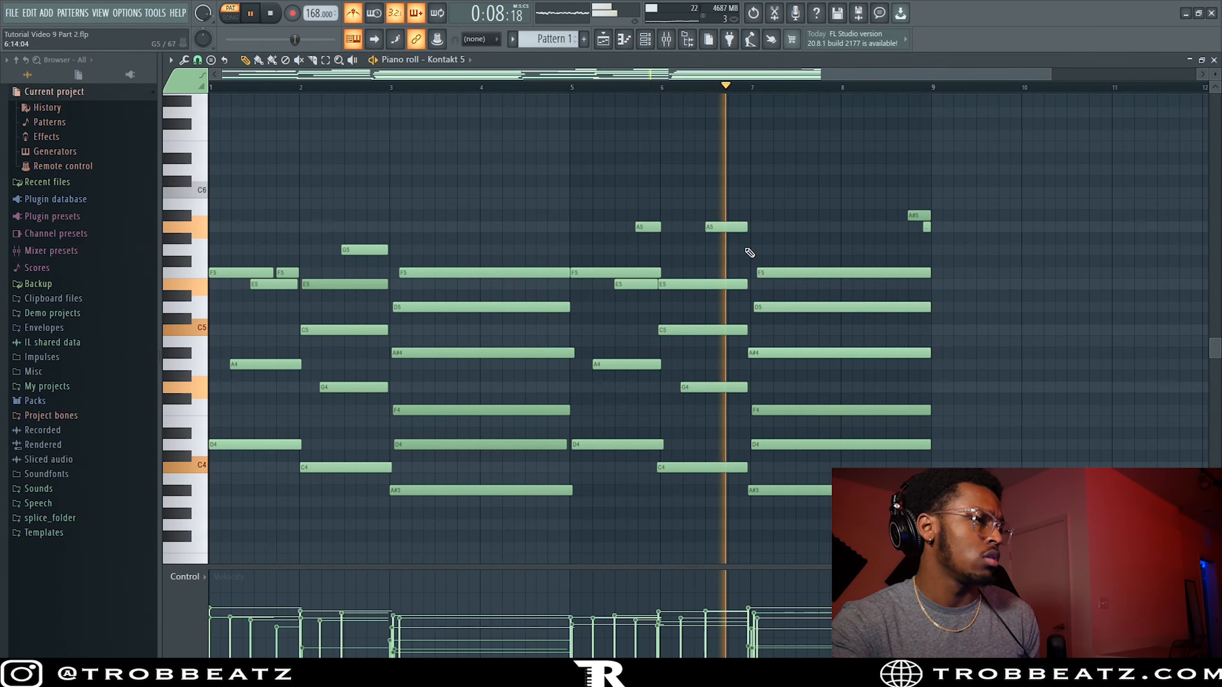
left_click(722, 227, "ctrl")
scroll(923, 228, "up", 4)
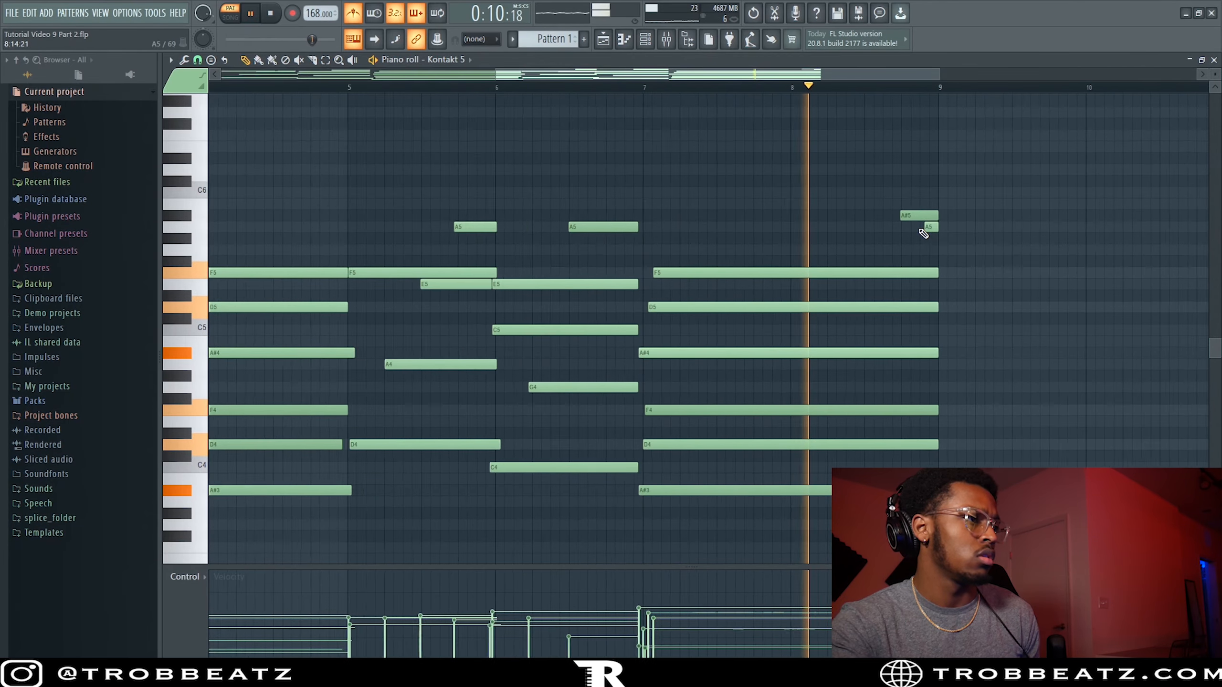
key("space")
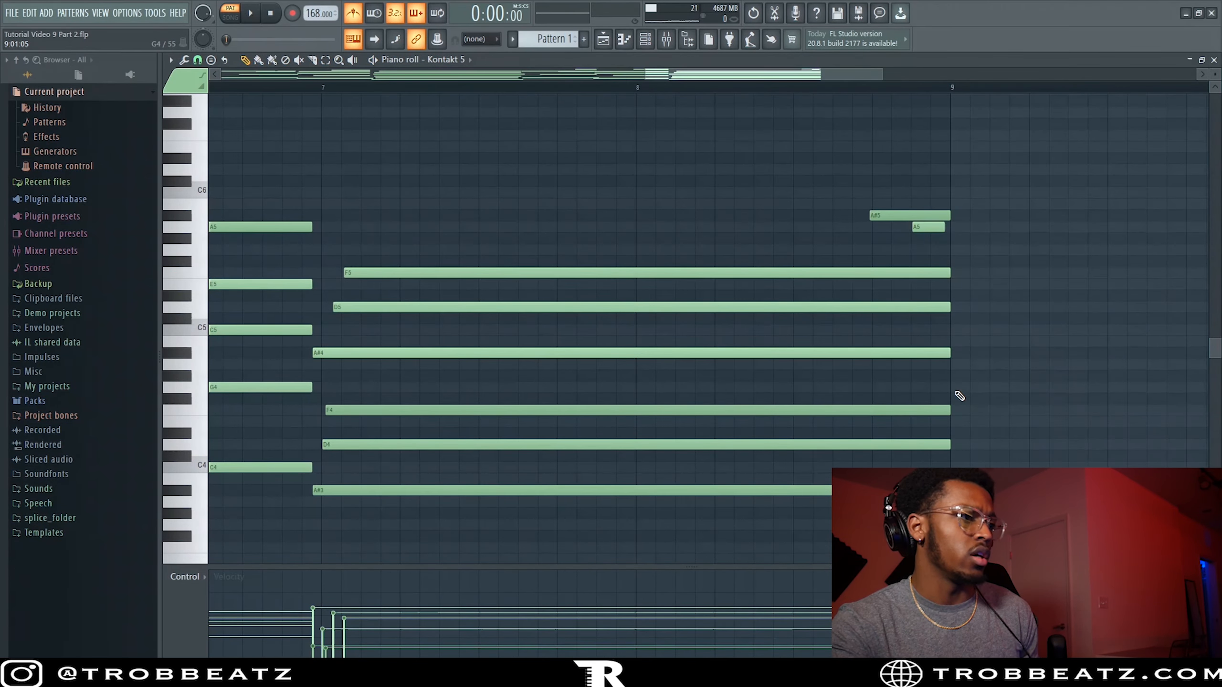
- Trim the ends of the other last-chord notes slightly at bar 9 and close the piano roll
scroll(956, 385, "up", 4)
left_click_drag(945, 203, 958, 540)
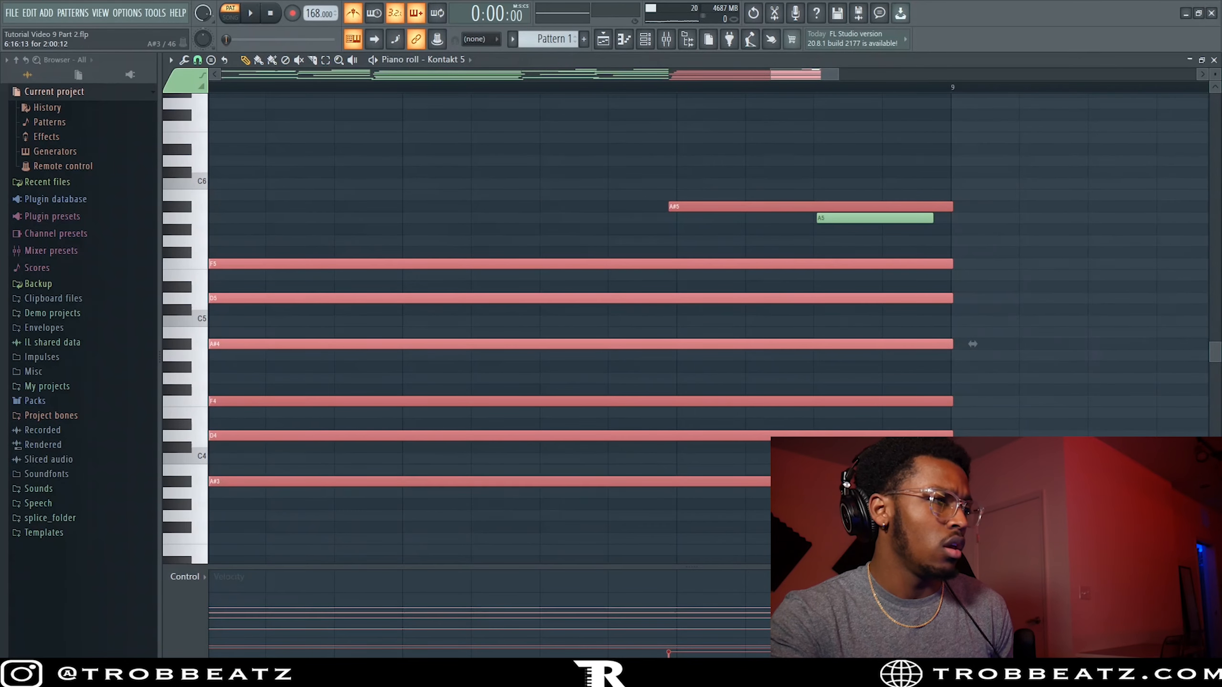
left_click(1013, 308, "ctrl")
scroll(1063, 265, "down", 3)
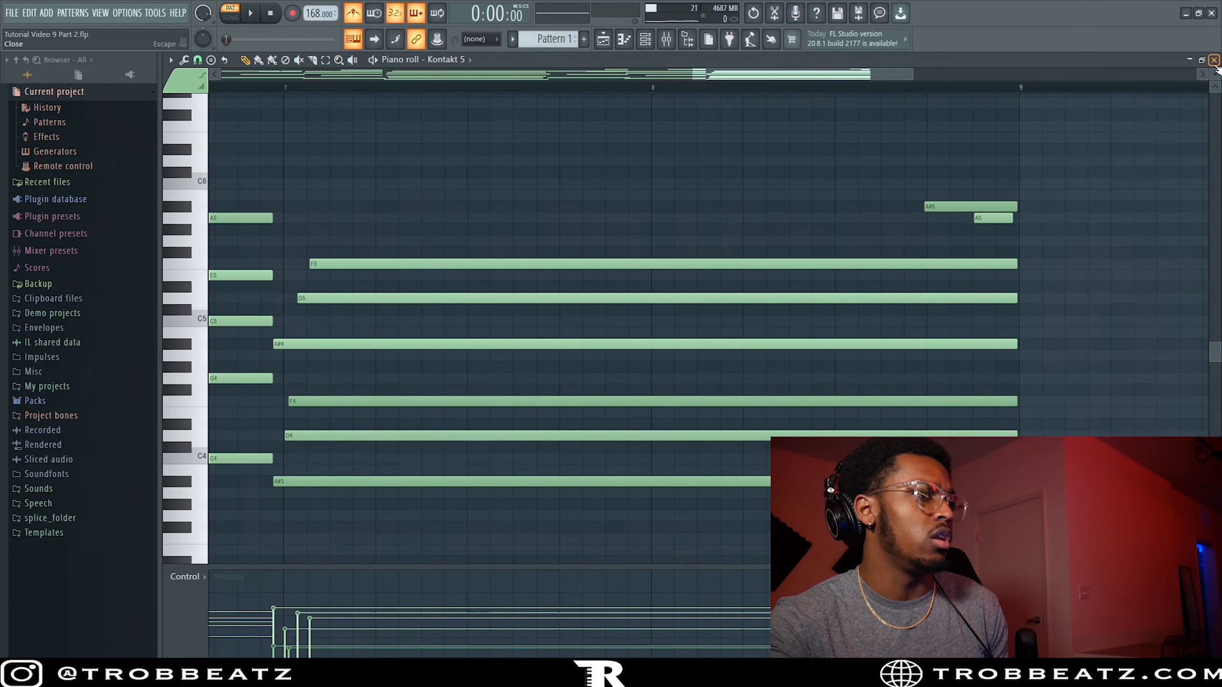
left_click(1214, 61)
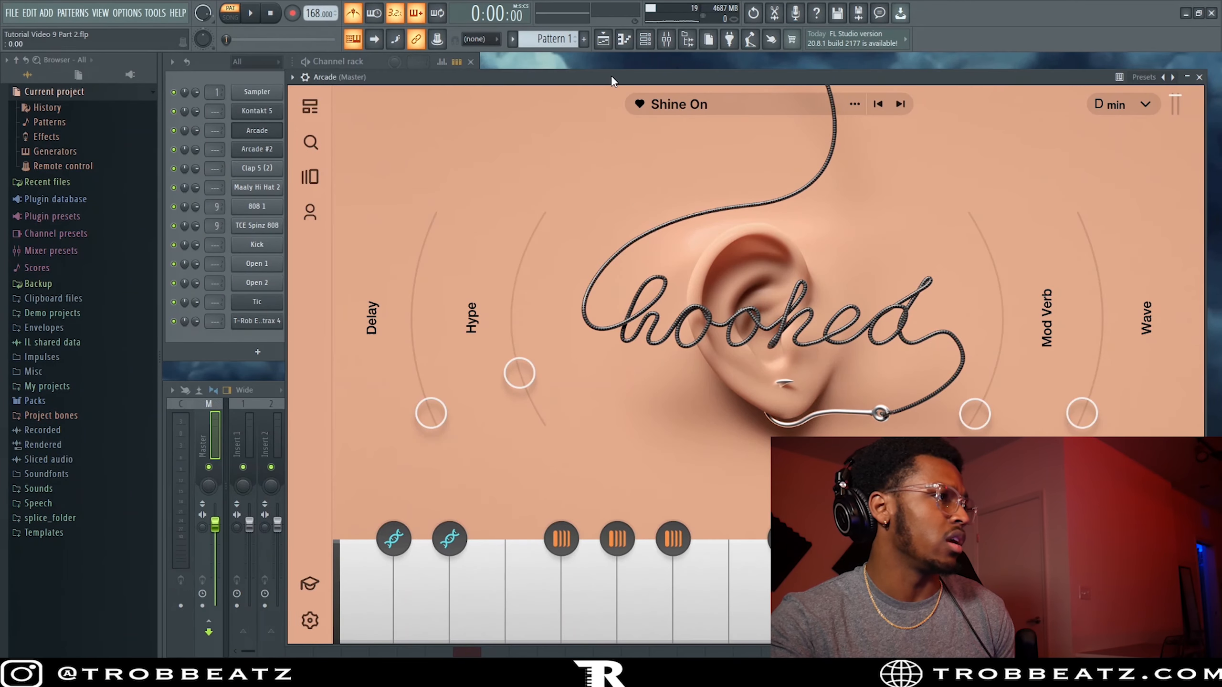
- Audition Arcade's Shine On kit over the looping piano pattern, and replace it with the Ultimatum kit
left_click_drag(612, 77, 589, 80)
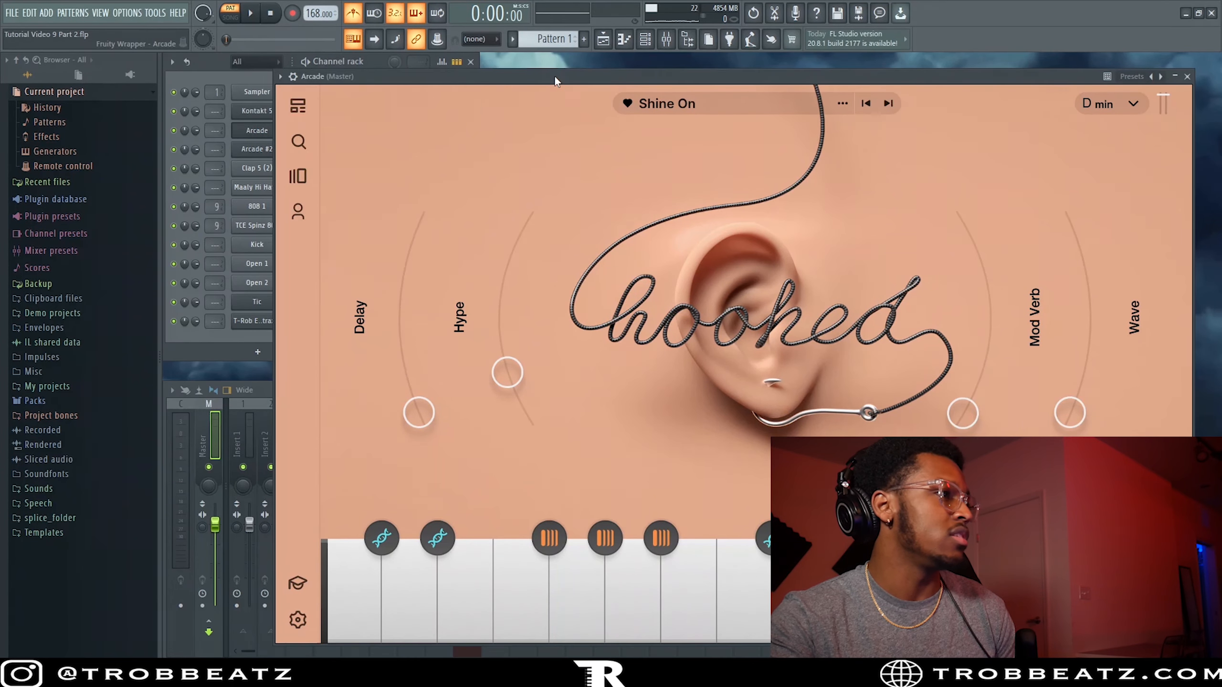
left_click(542, 65)
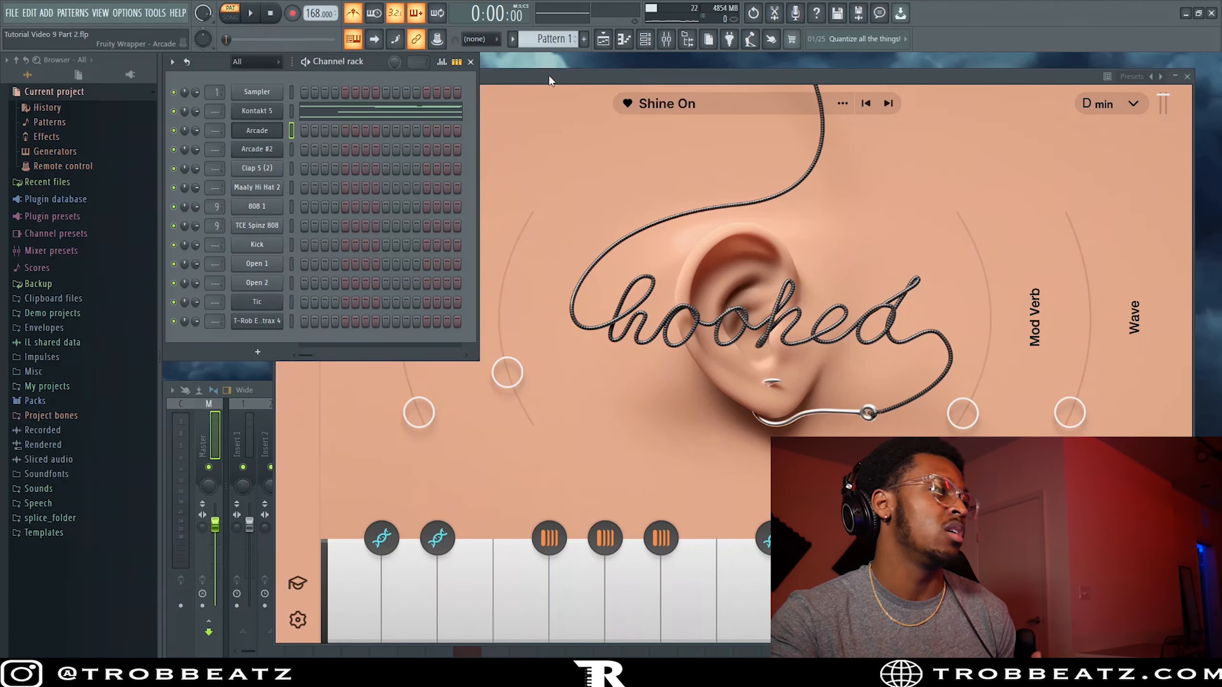
left_click(542, 77)
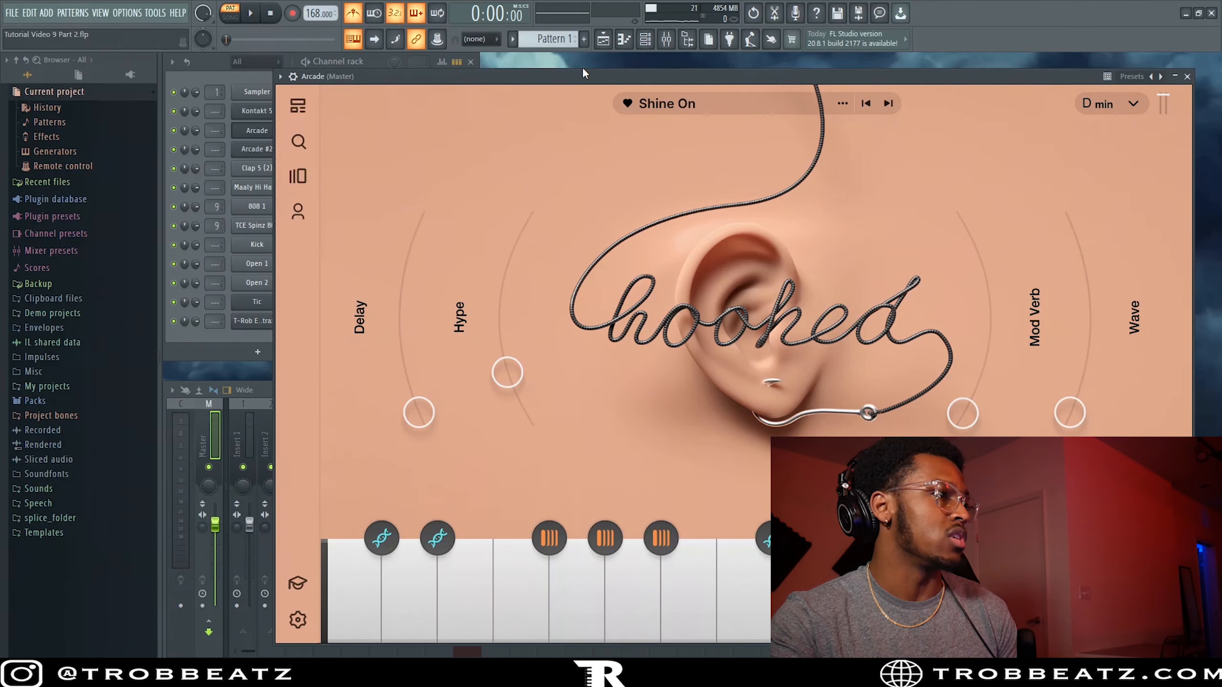
left_click(507, 64)
key("space")
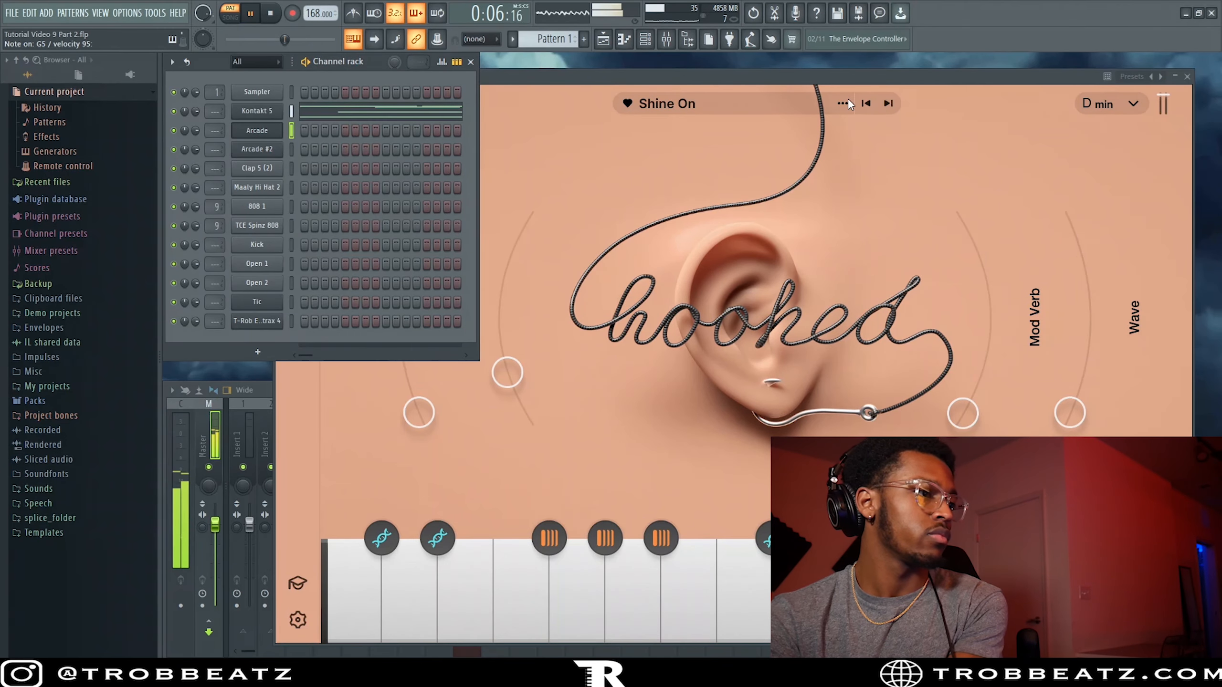
left_click(887, 104)
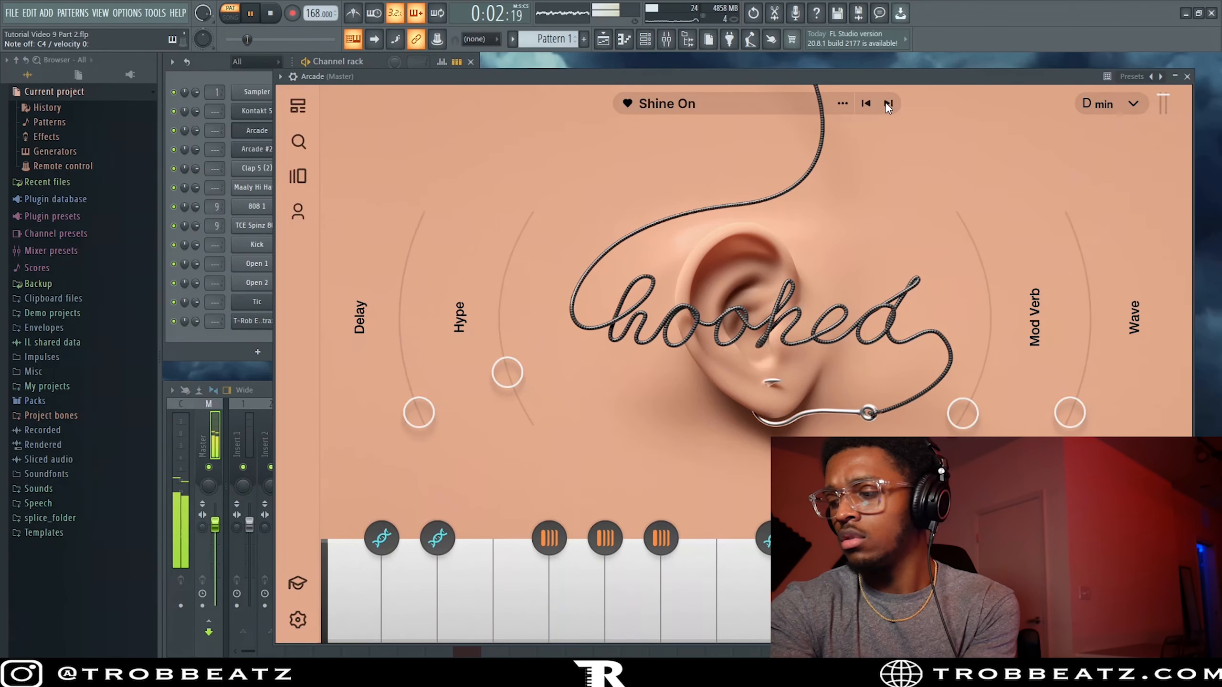
left_click(887, 104)
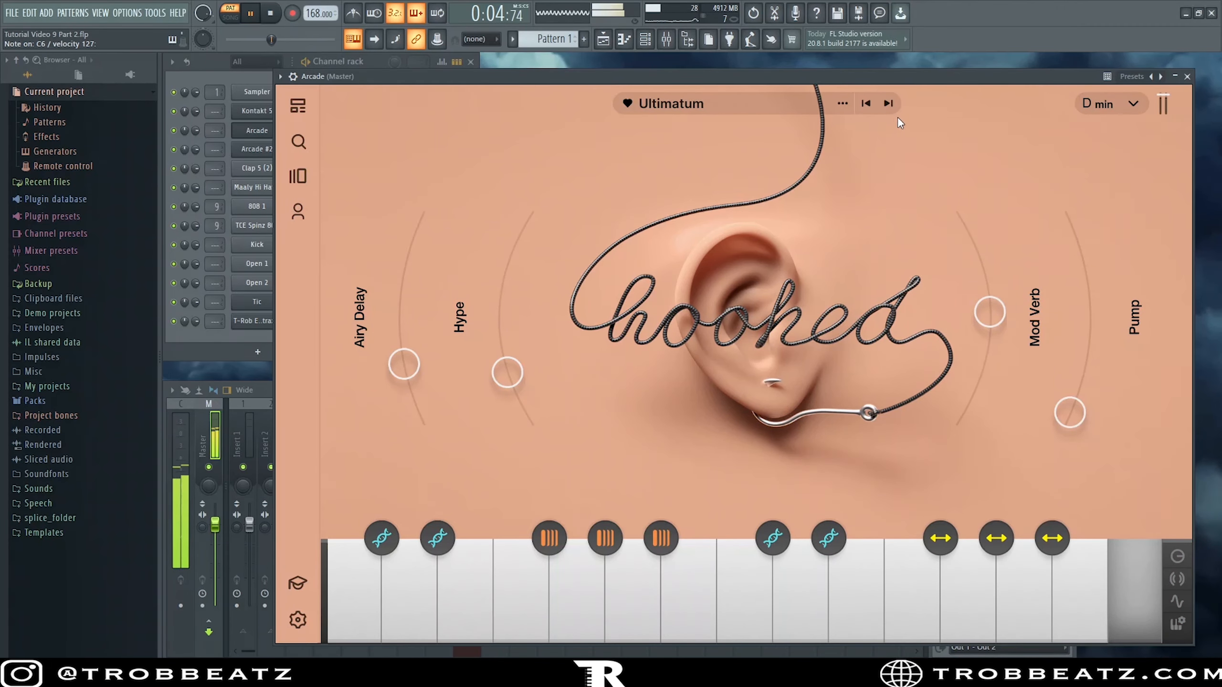
- Lower the Arcade channel's volume, stop playback and route the channel to mixer track 2
left_click_drag(195, 130, 195, 159)
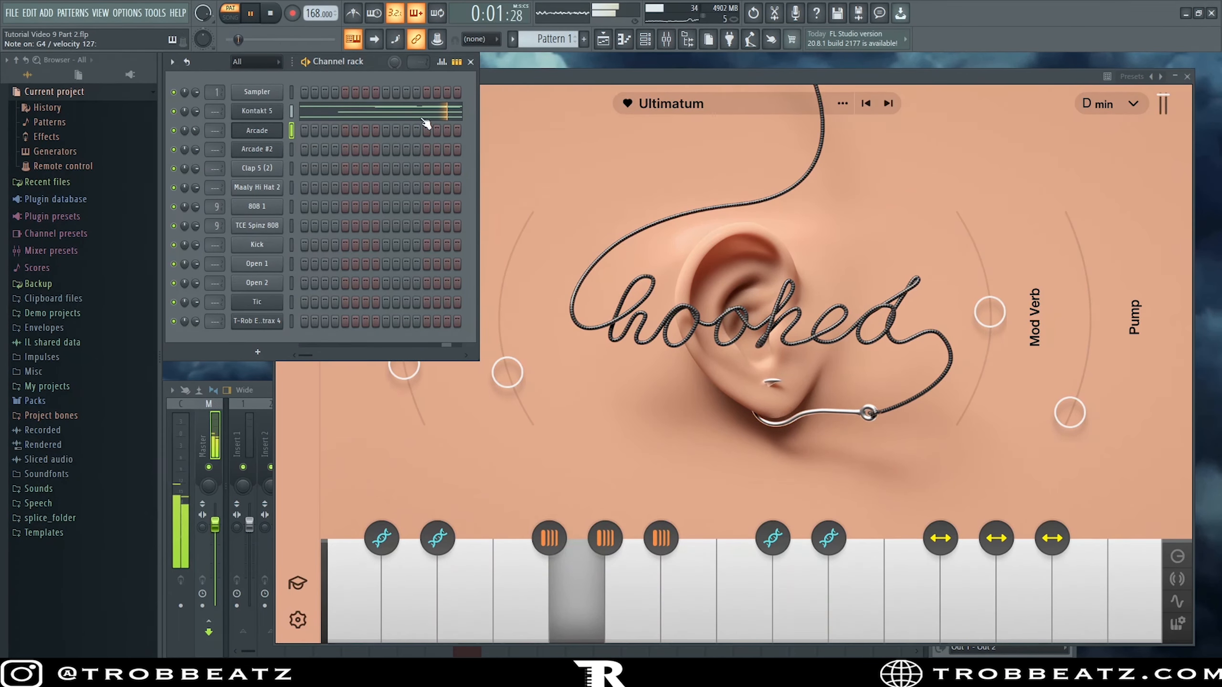
key("space")
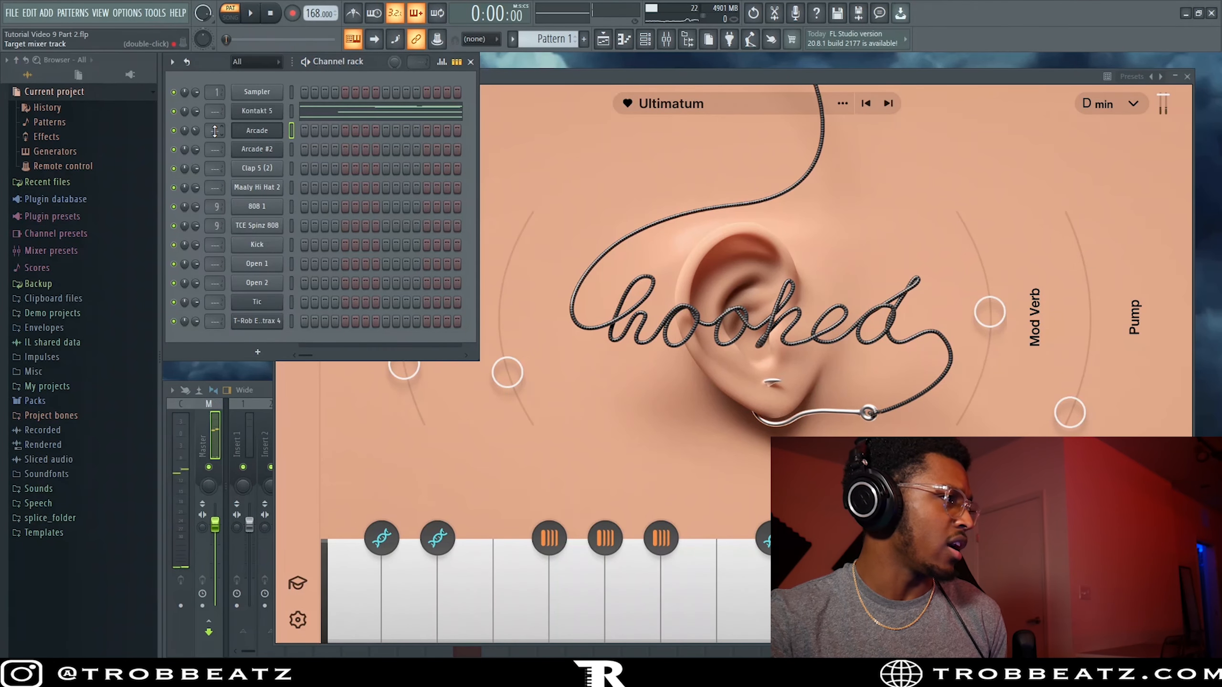
scroll(215, 130, "up", 2)
- Add Fruity Reeverb 2 to mixer Insert 2 with the The Venue preset and set its low cut to 630 Hz
left_click(239, 423)
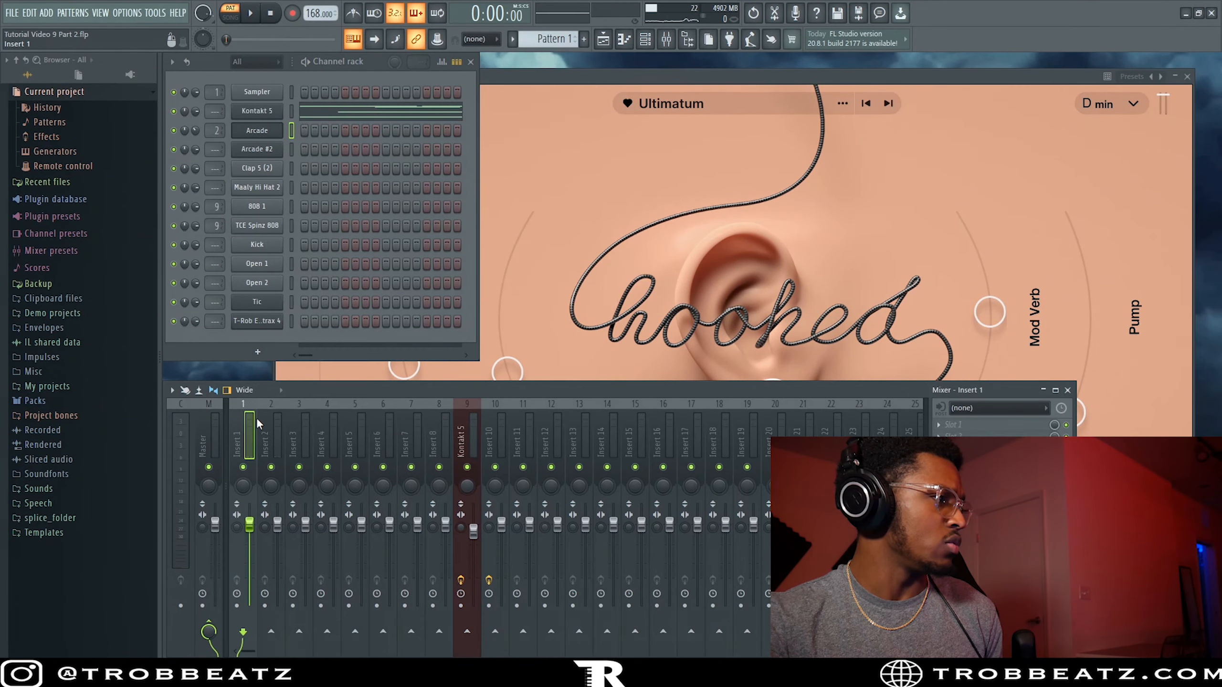
left_click(950, 425)
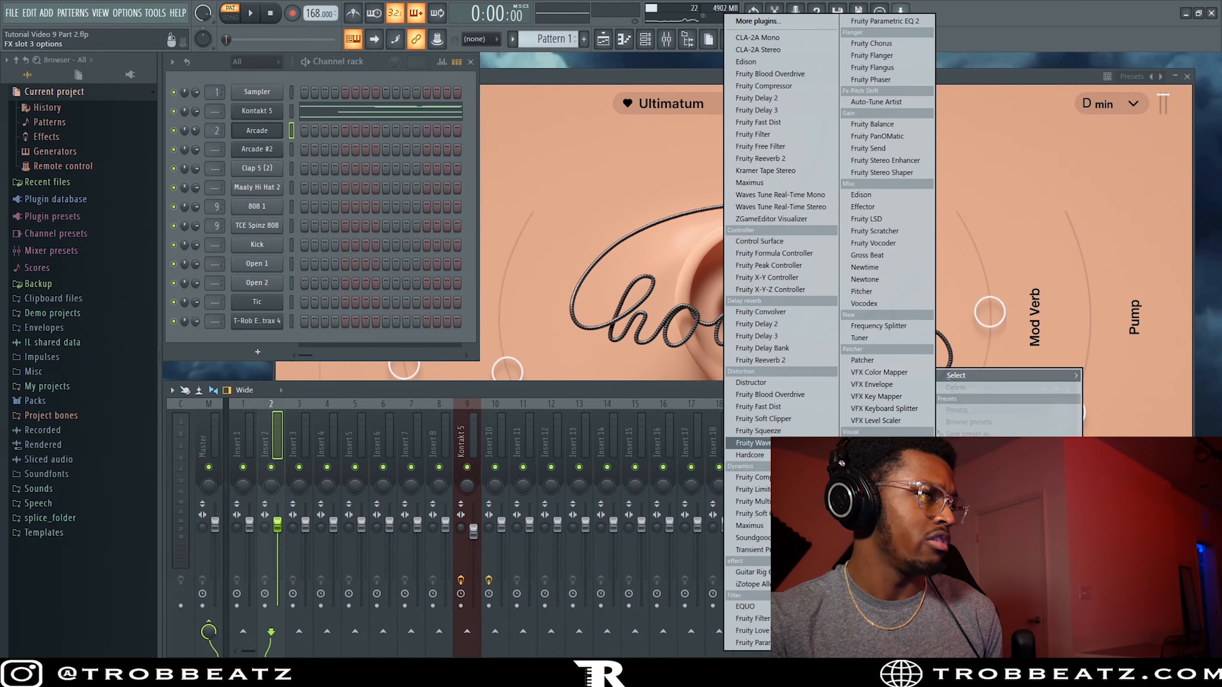
left_click(783, 361)
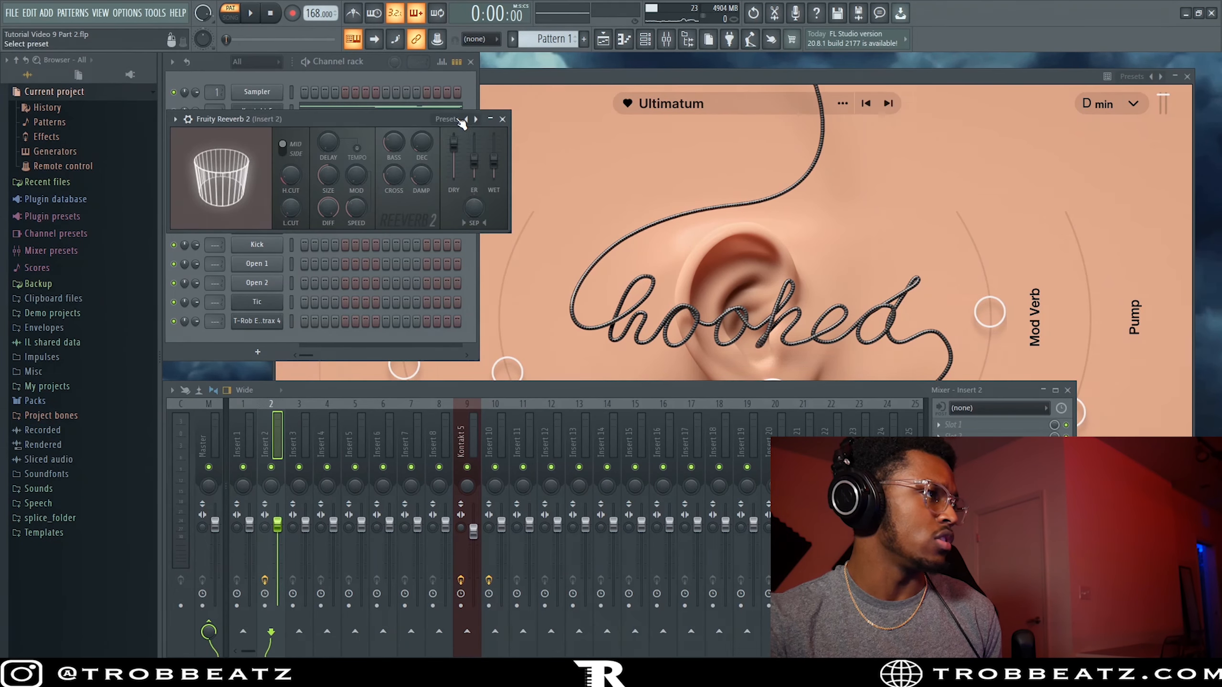
left_click_drag(291, 208, 291, 201)
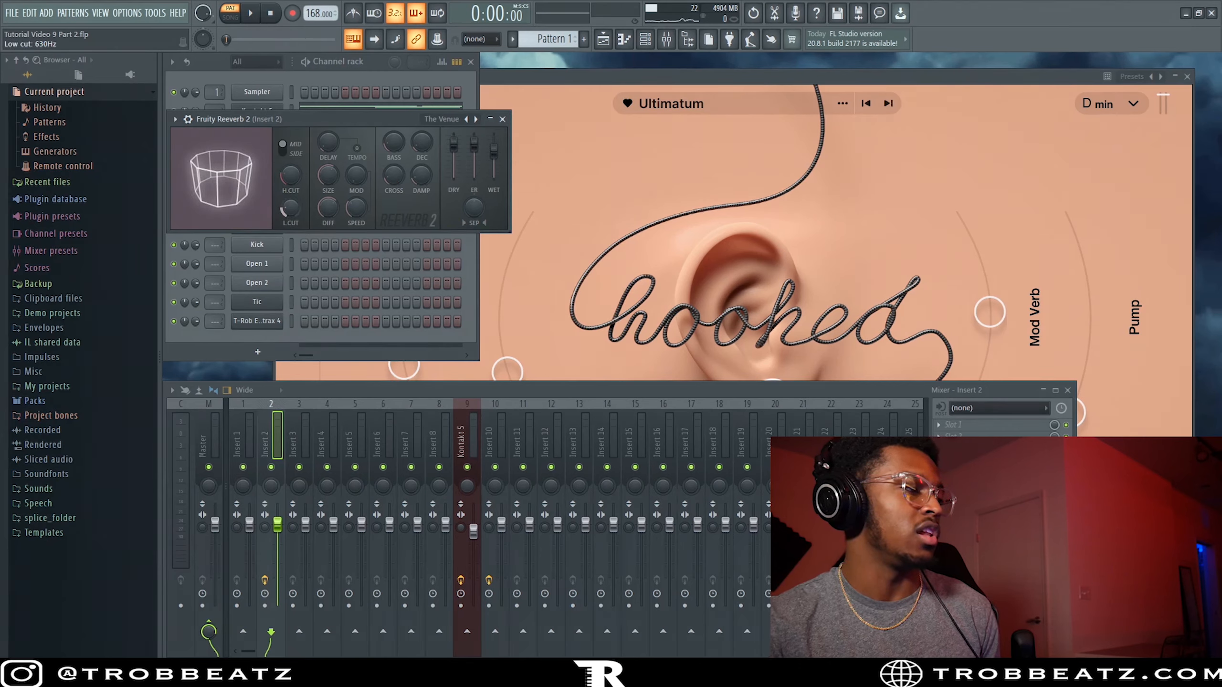
- Place a G4 note from mid bar 1 into bar 2 in the Arcade piano roll, check it in playback and close the piano roll
left_click(503, 119)
right_click(280, 126)
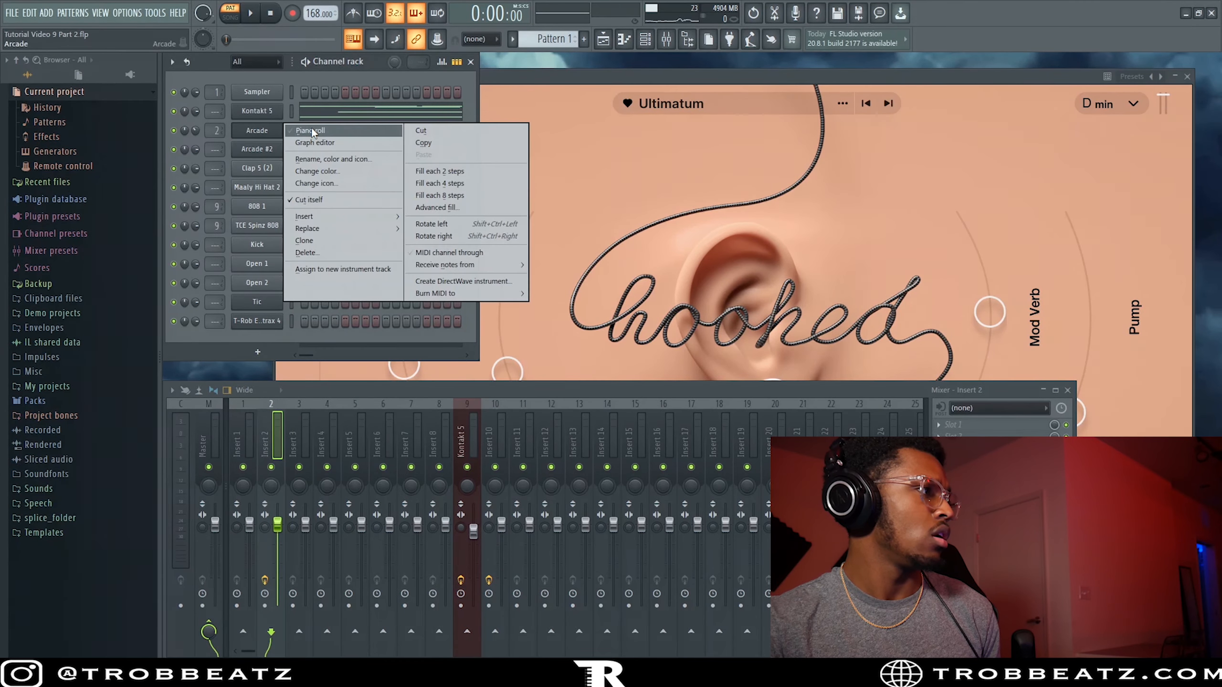
left_click(311, 130)
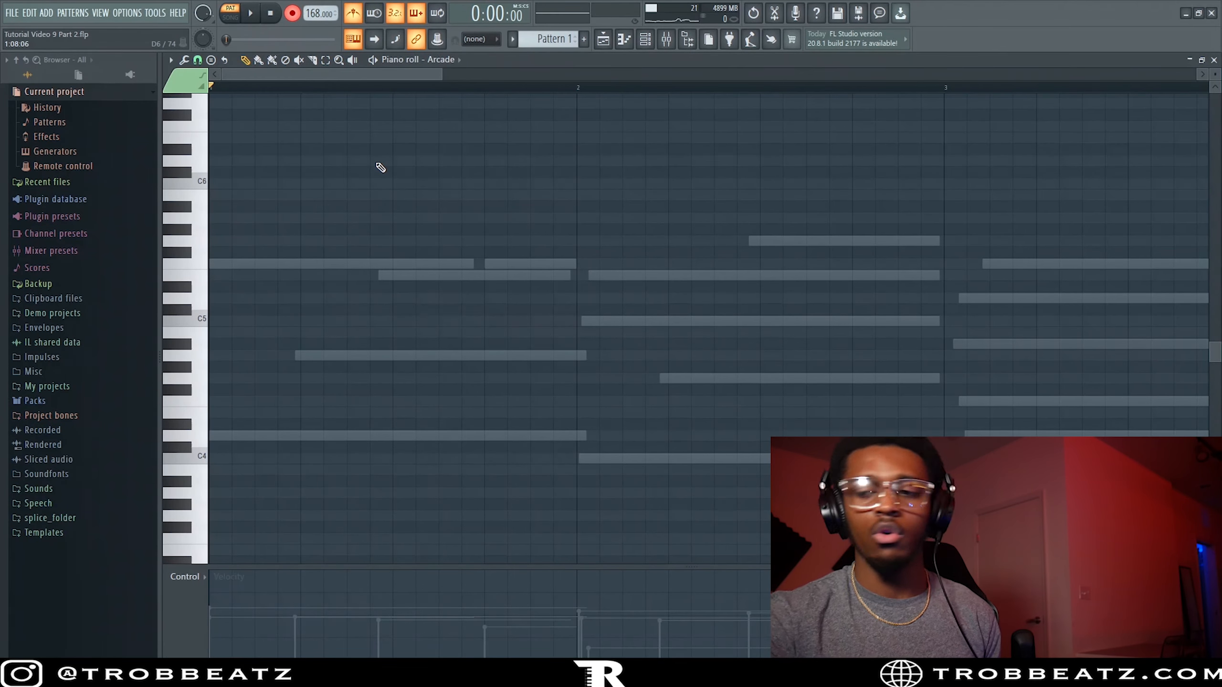
key("space")
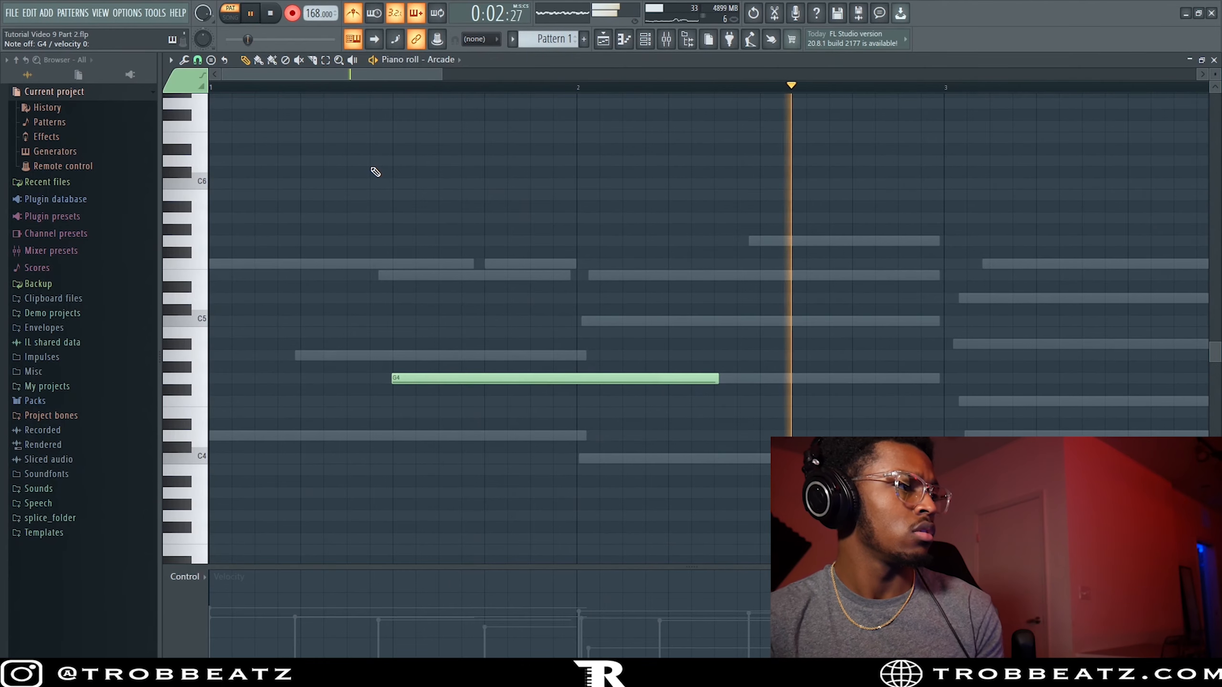
key("space")
left_click_drag(677, 299, 697, 385)
right_click(712, 377)
key("space")
scroll(481, 386, "down", 2)
left_click_drag(452, 378, 456, 375)
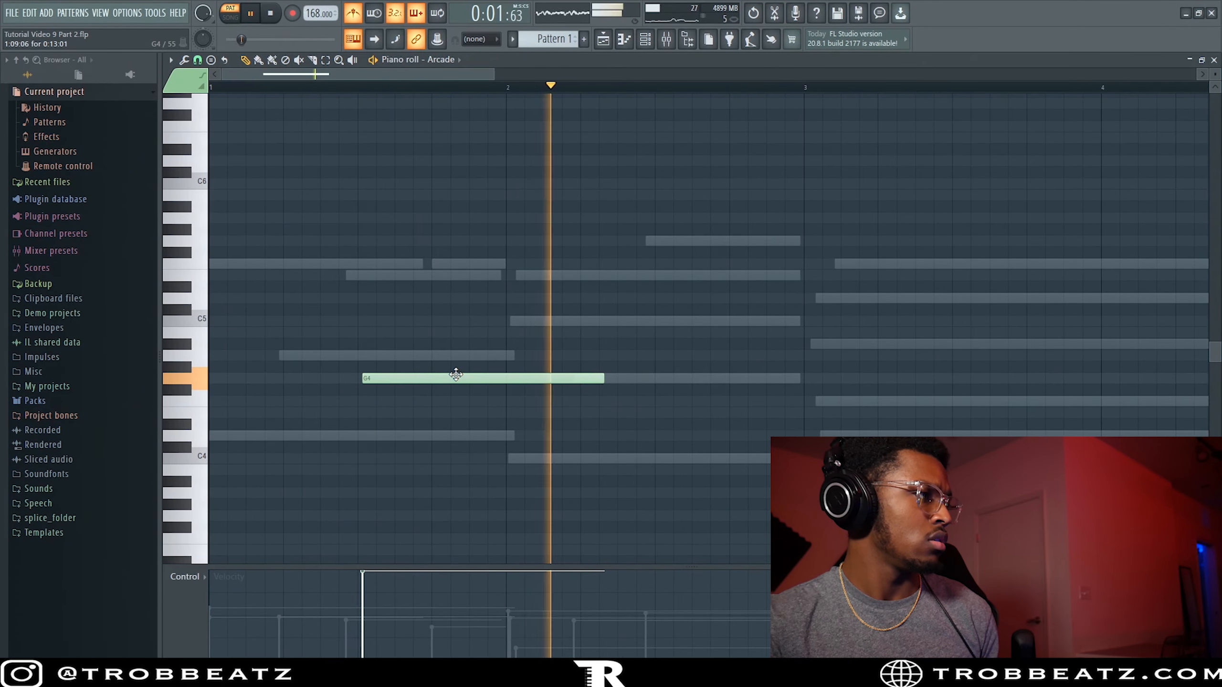
scroll(504, 340, "down", 3)
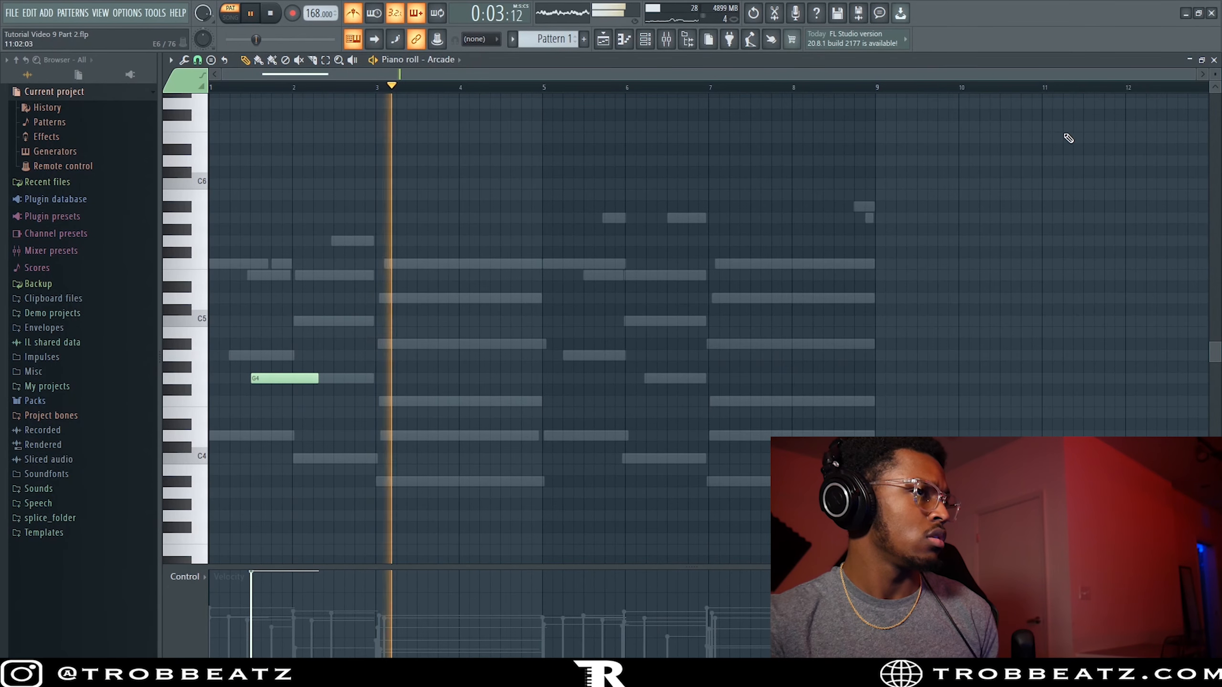
left_click(1213, 61)
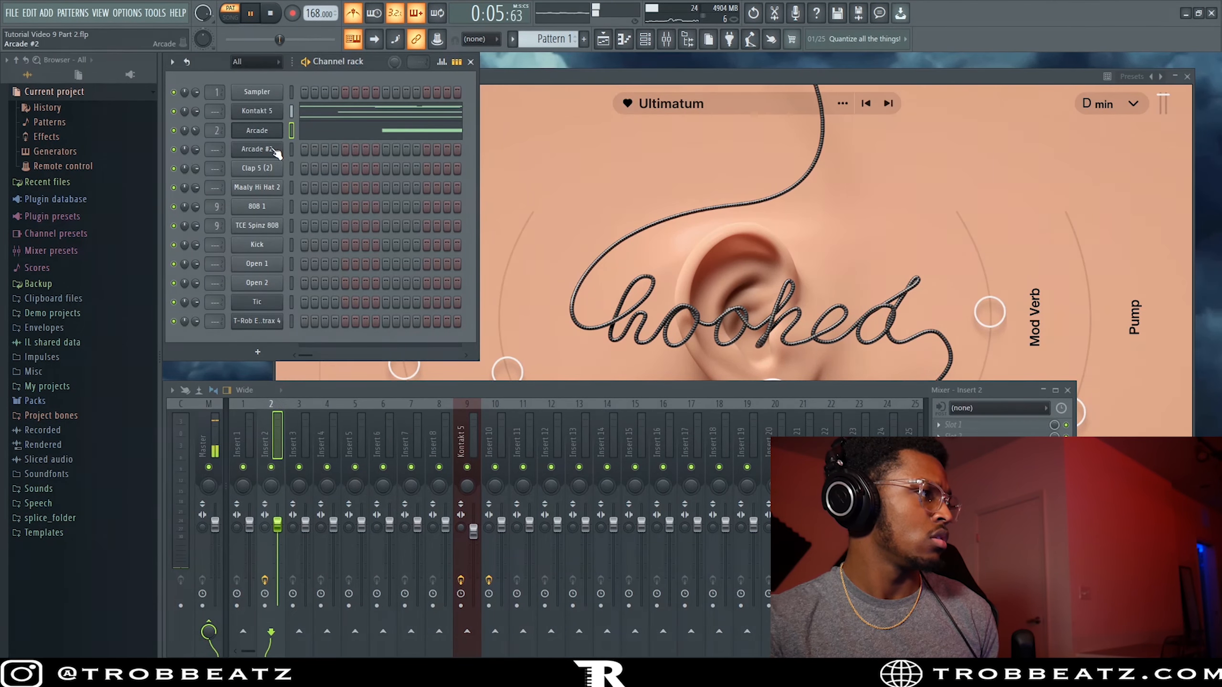
- Stop playback, route the Arcade #2 channel to mixer track 2 and add Fruity Love Philter to slot 5 of Insert 2
key("space")
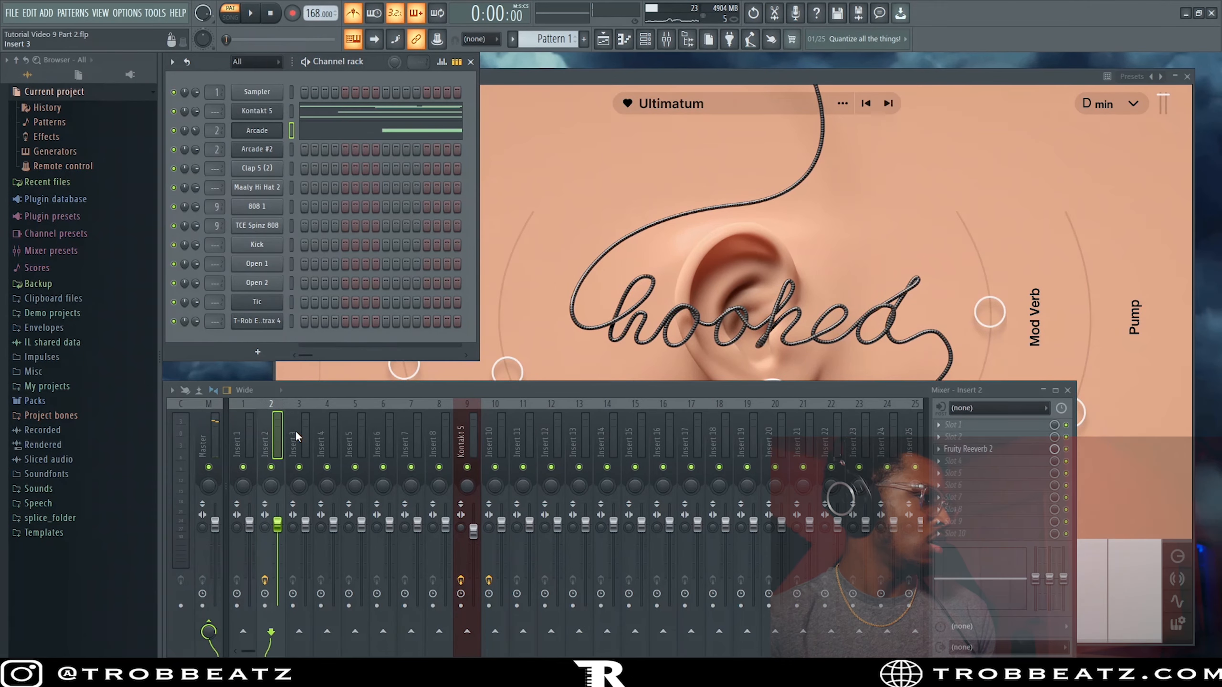
left_click(970, 474)
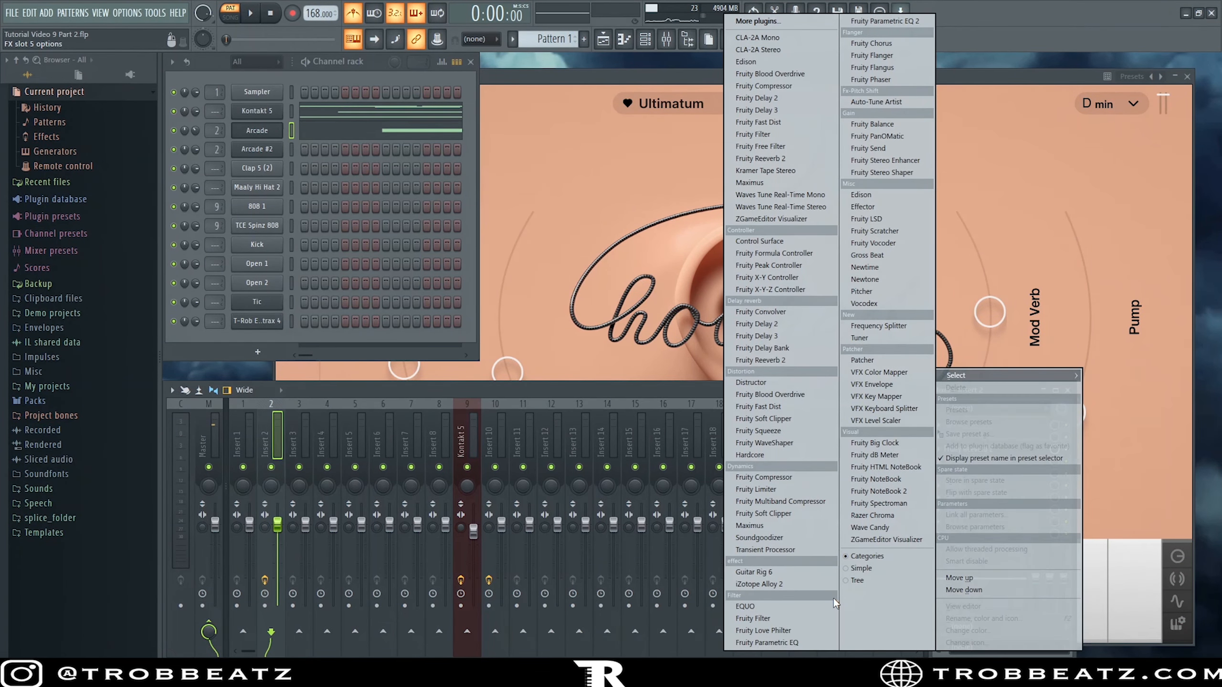
left_click(800, 630)
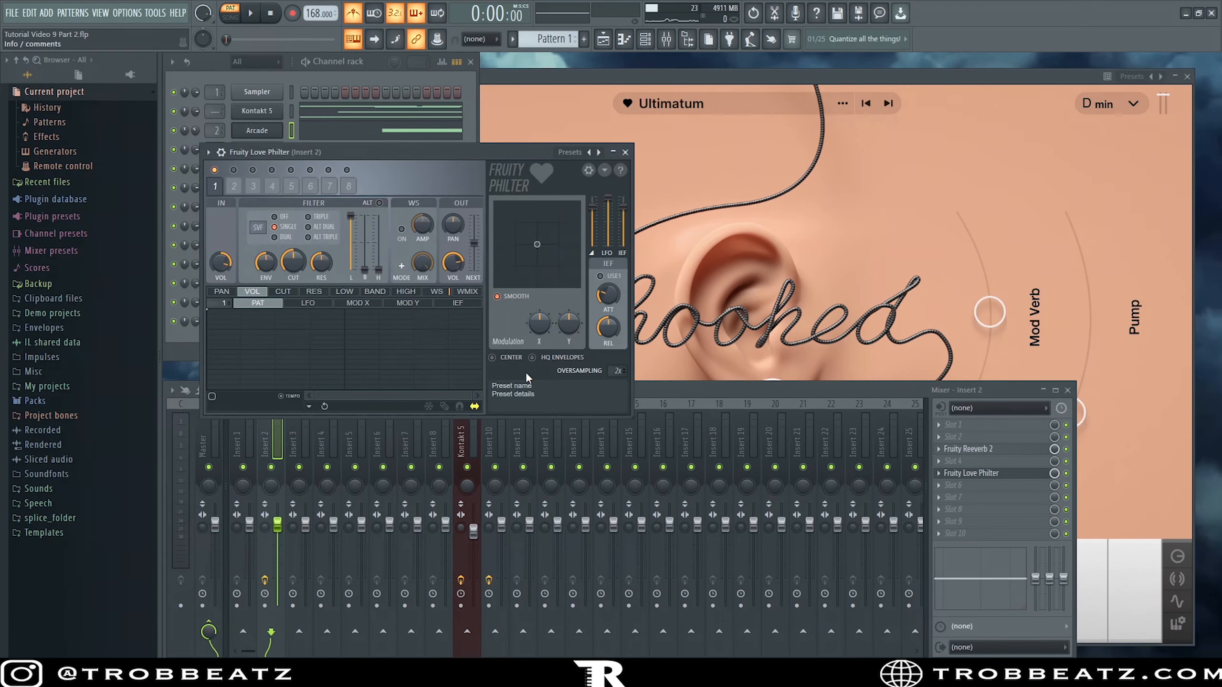
left_click_drag(394, 152, 408, 151)
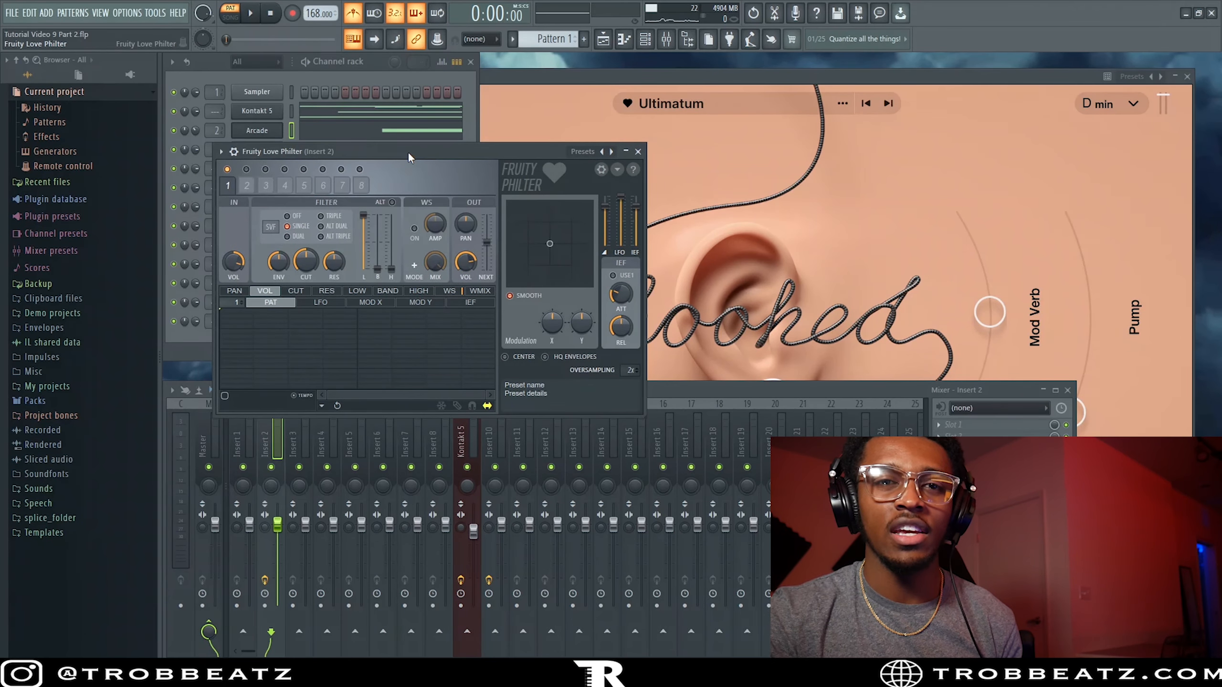
left_click_drag(408, 152, 418, 151)
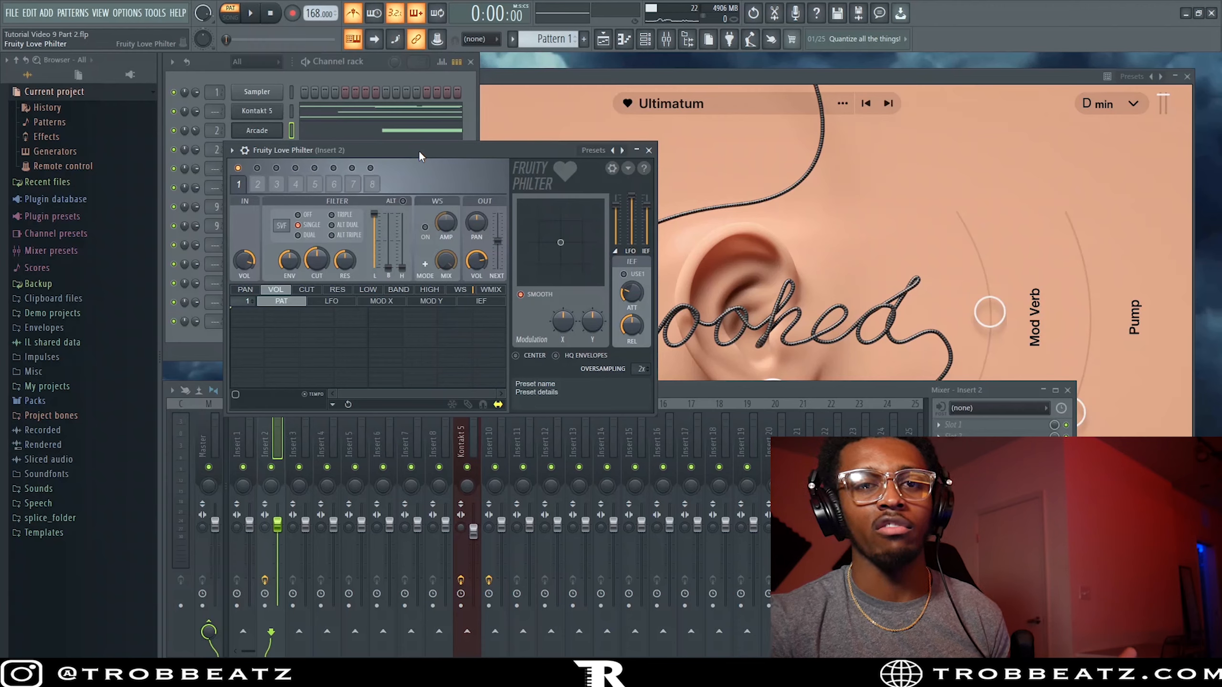
left_click_drag(419, 151, 458, 147)
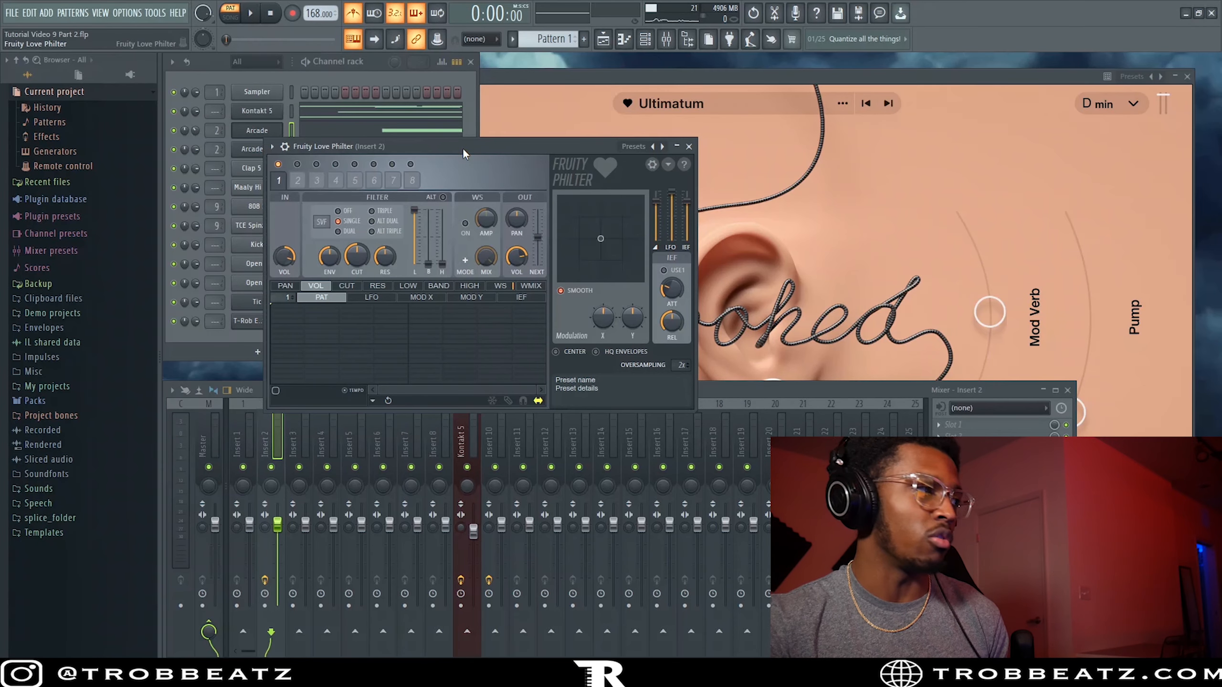
left_click_drag(456, 149, 478, 149)
- Set the Fruity Love Philter cutoff frequency on Insert 2 to about 47% while the pattern plays
left_click(467, 115)
key("space")
left_click(490, 147)
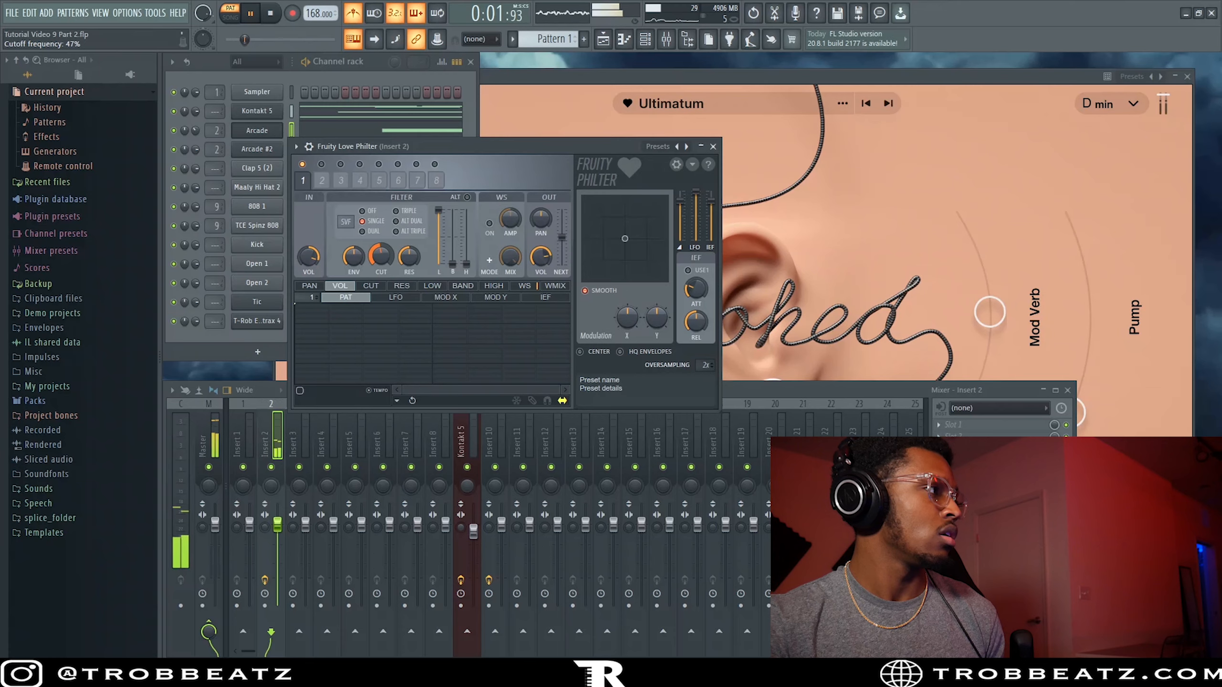
left_click(475, 138)
- Lower the Arcade #2 channel's volume and switch its Call Me kit to Take Me Back over the looping pattern
left_click(294, 151)
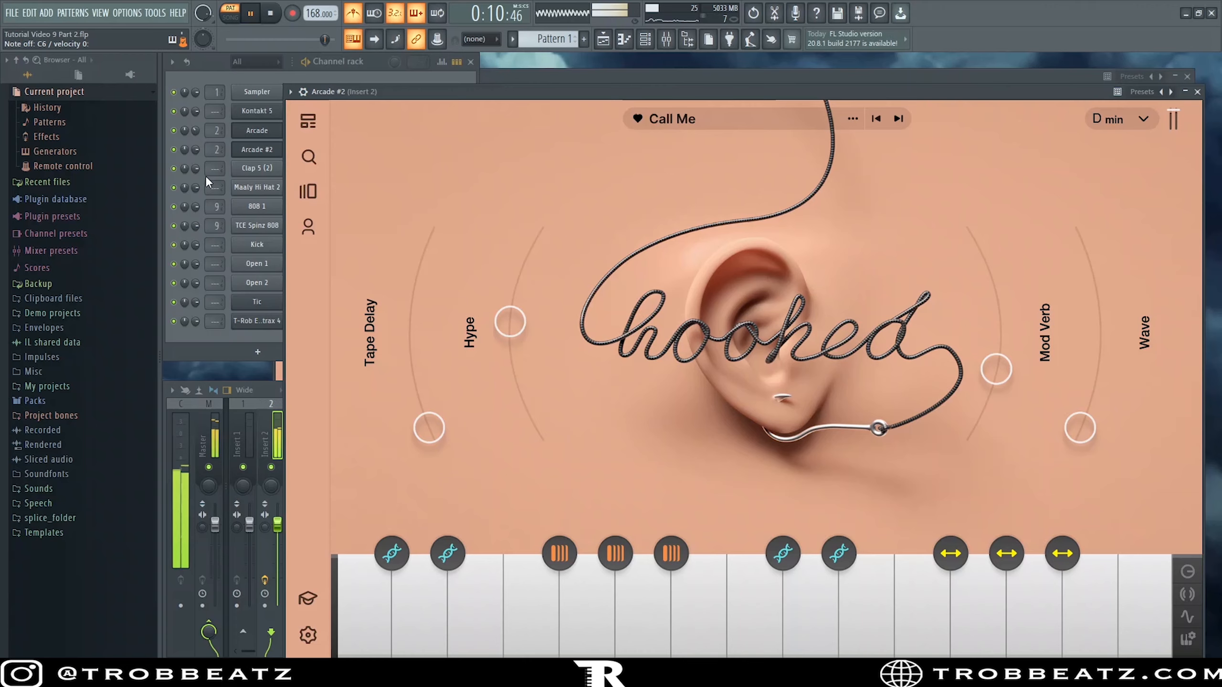
left_click(198, 152)
left_click_drag(196, 152, 196, 178)
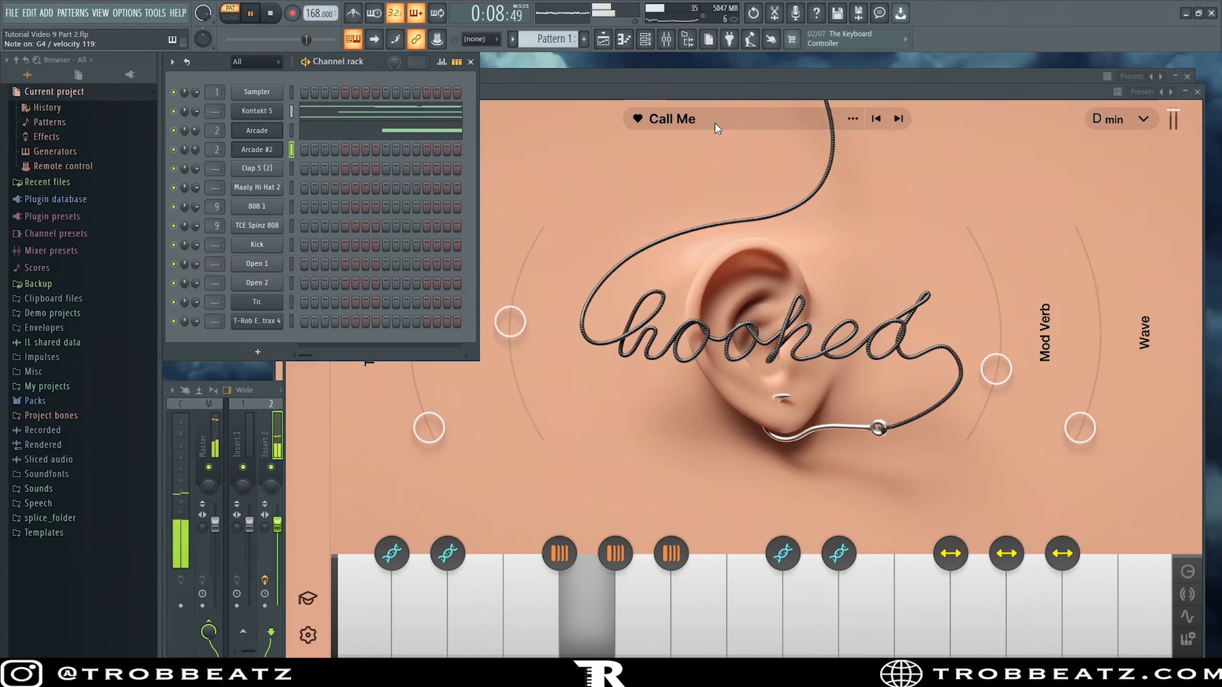
left_click(899, 120)
left_click(898, 118)
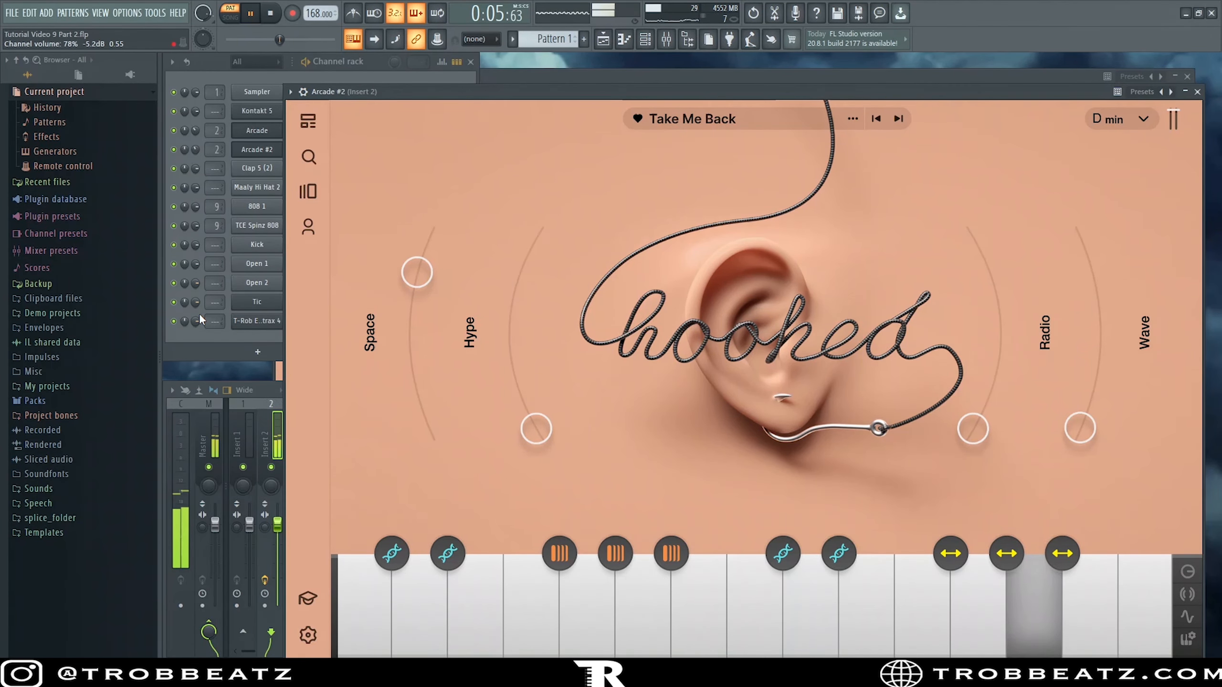
- Stop playback and open the piano roll of the Arcade #2 channel
left_click(204, 339)
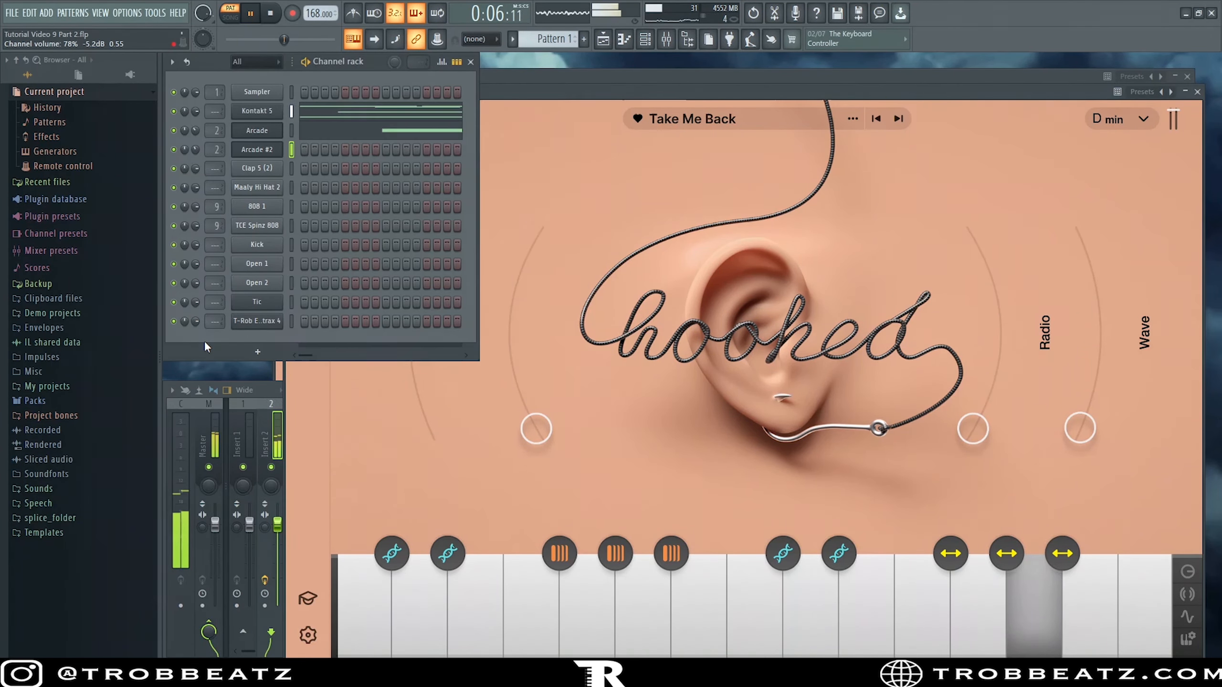
key("space")
right_click(272, 151)
left_click(313, 150)
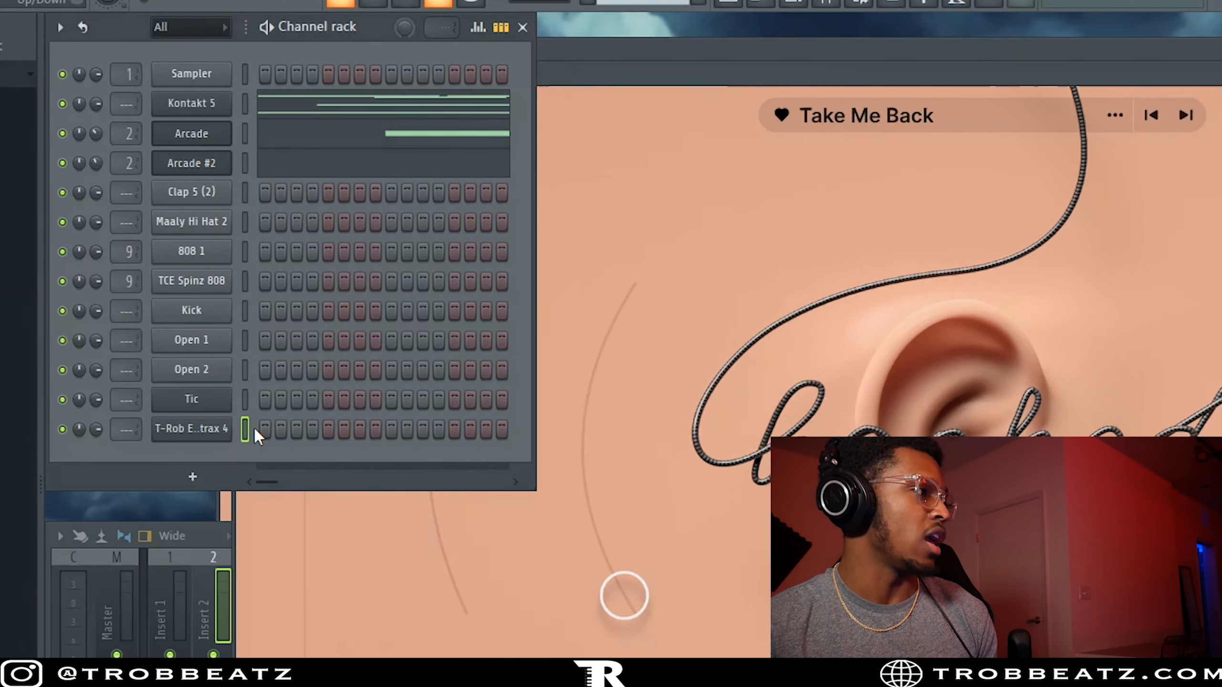
- Paste the Kontakt 5 notes into the T-Rob Electrax 4 channel, transpose them up one octave and check them in playback
key("ctrl+v")
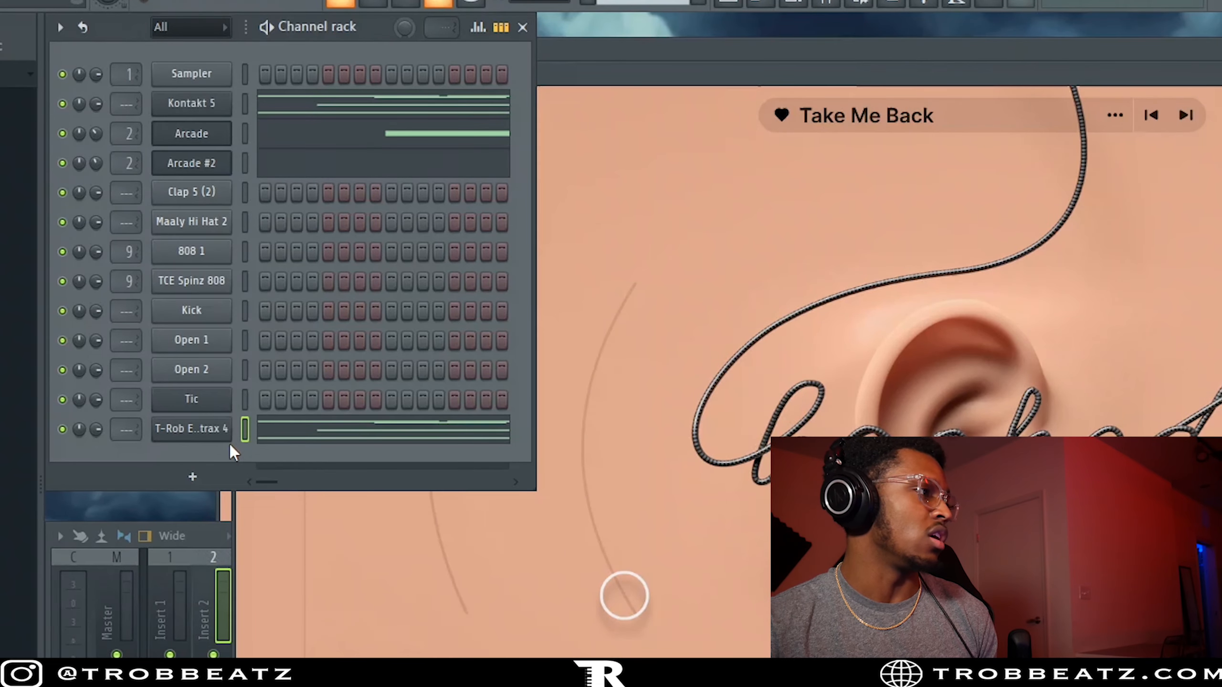
left_click(319, 438)
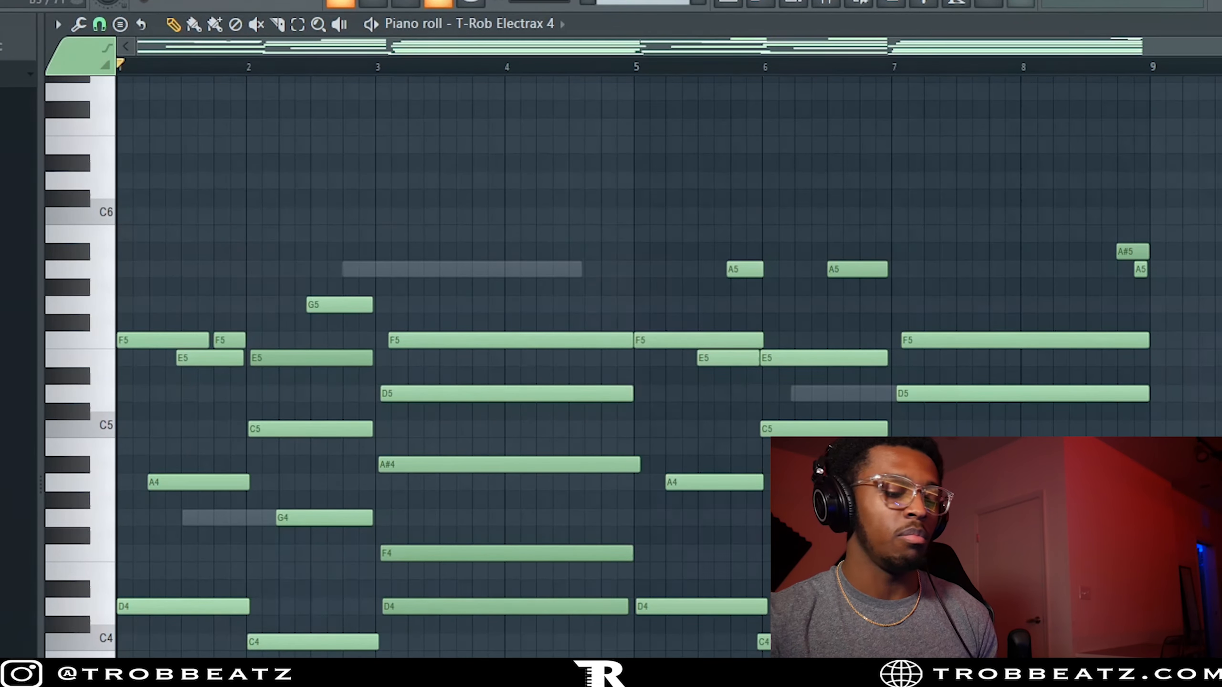
key("ctrl+Up")
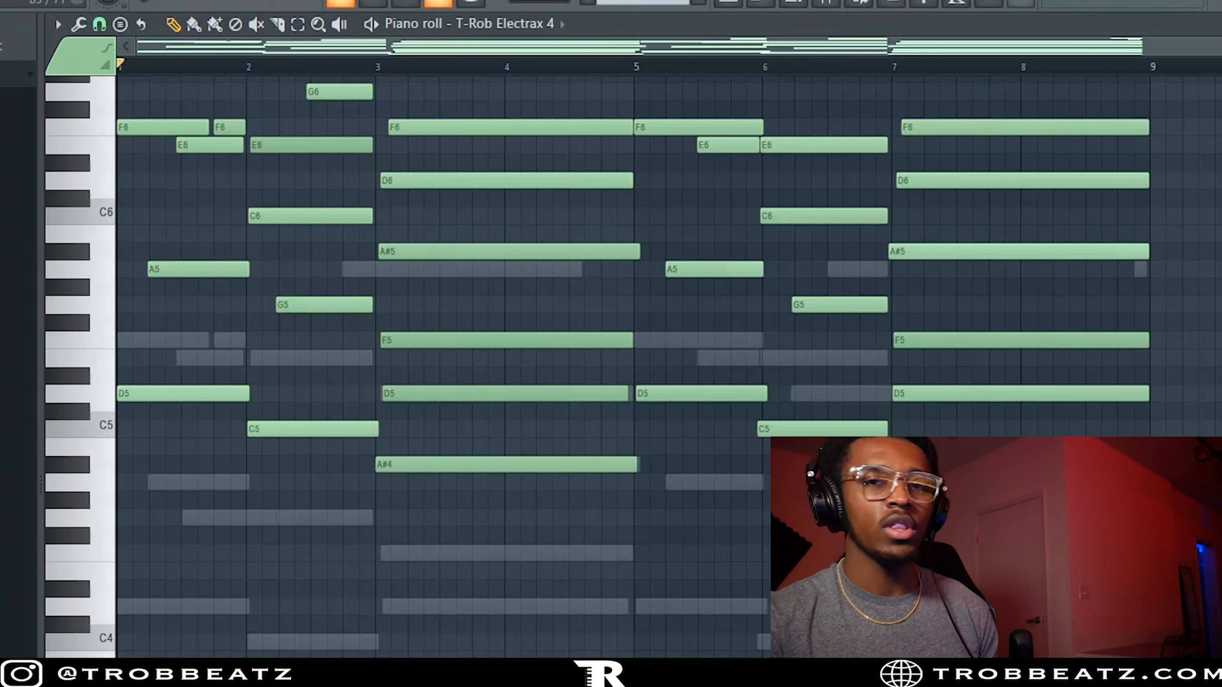
scroll(597, 365, "up", 4)
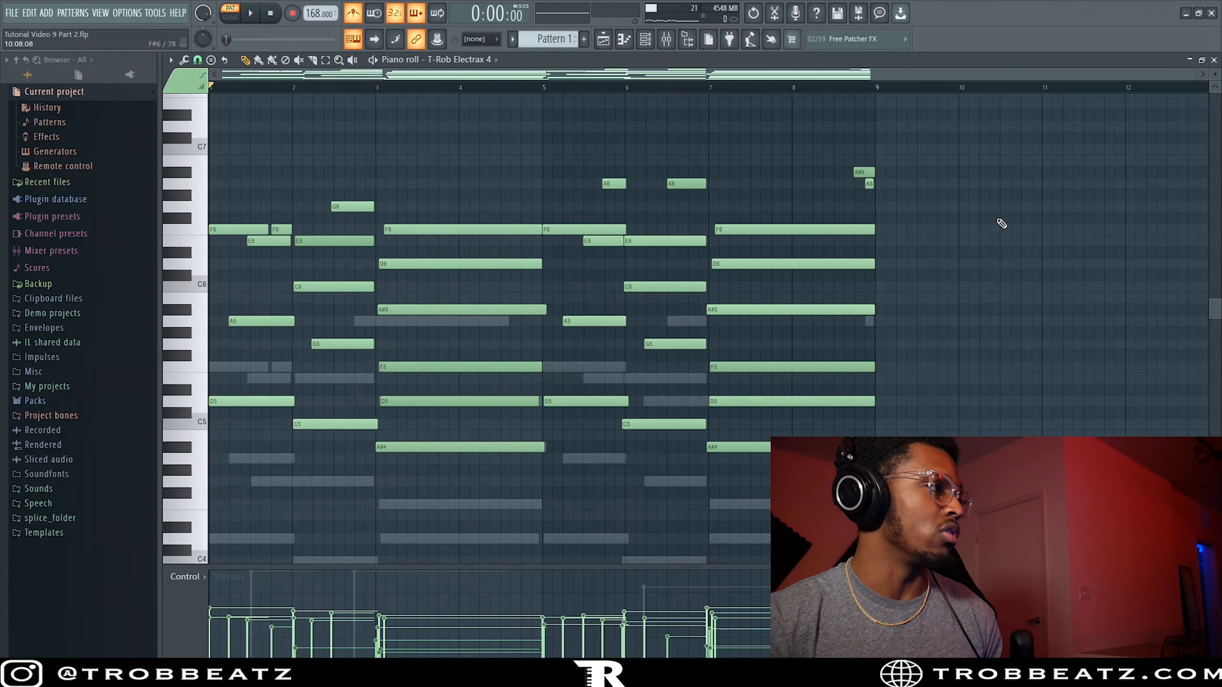
key("space")
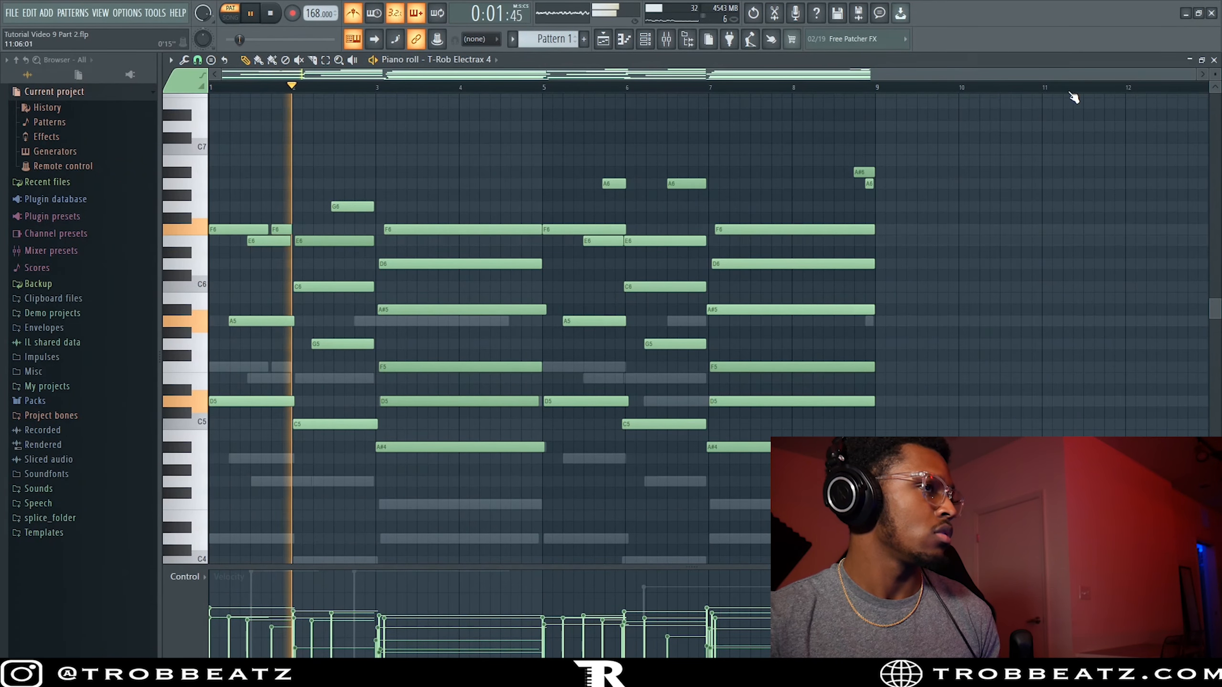
left_click(1201, 60)
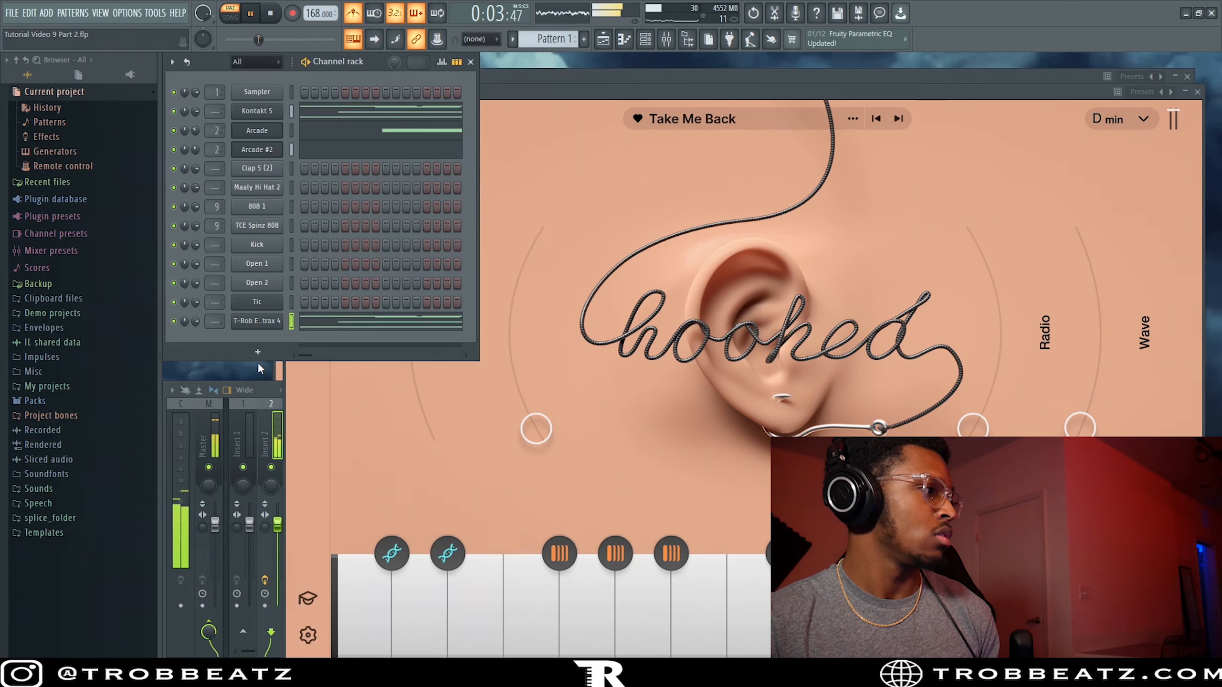
- Route T-Rob Electrax 4 to mixer track 3, add Fruity Love Philter to its slot 3 and lower the track's fader
key("ctrl+l")
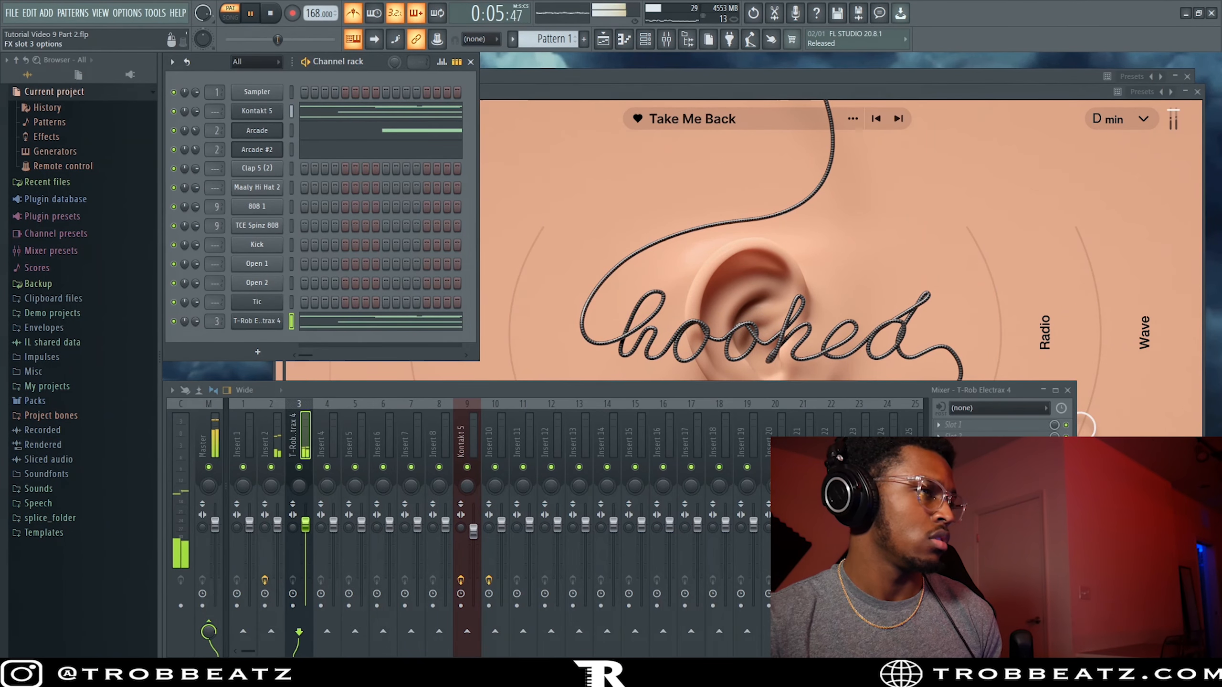
left_click(958, 446)
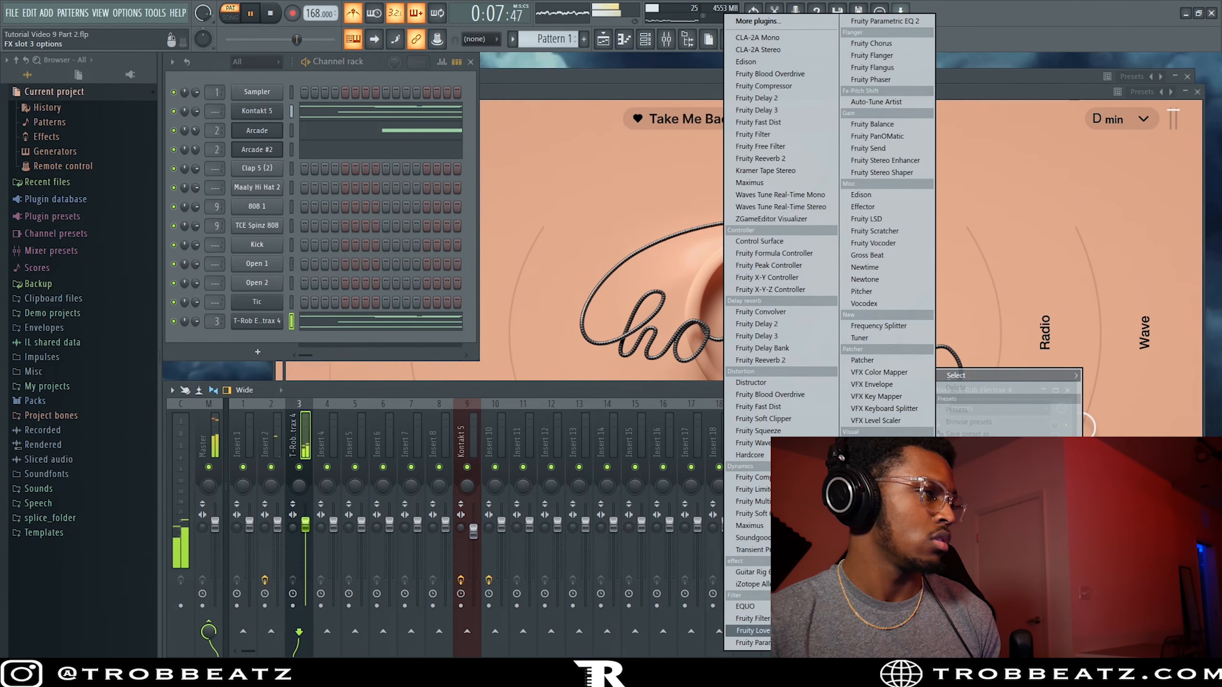
left_click(753, 630)
left_click_drag(634, 144, 656, 137)
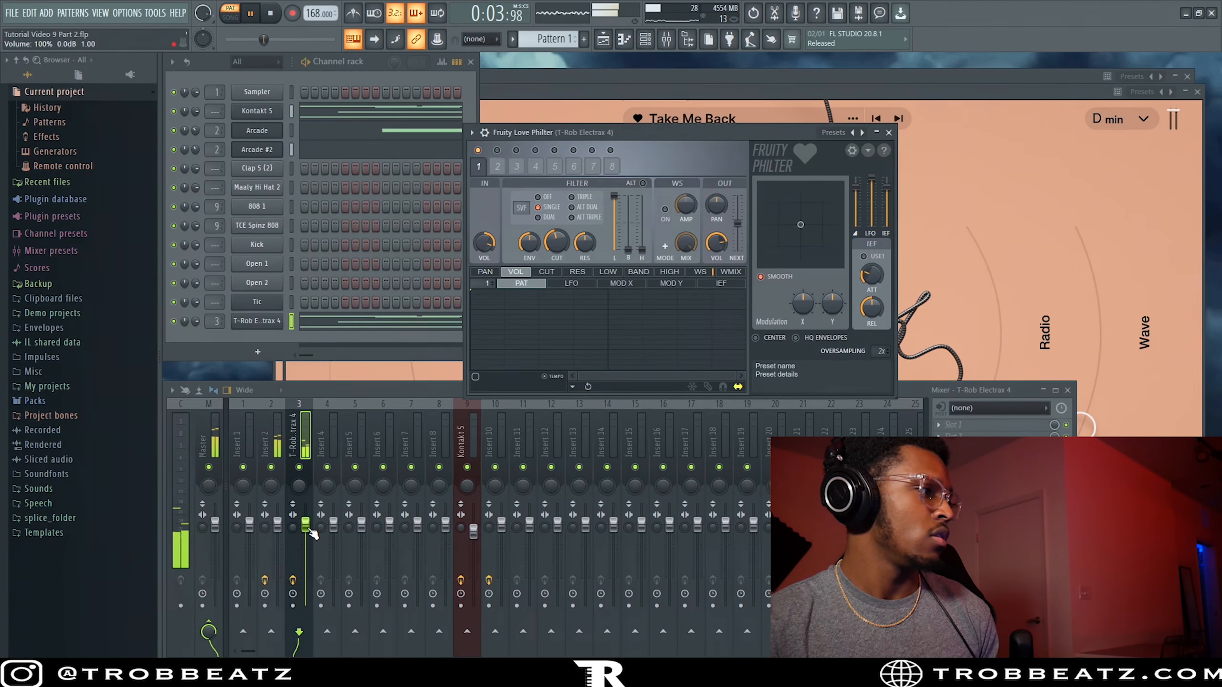
left_click_drag(311, 530, 311, 544)
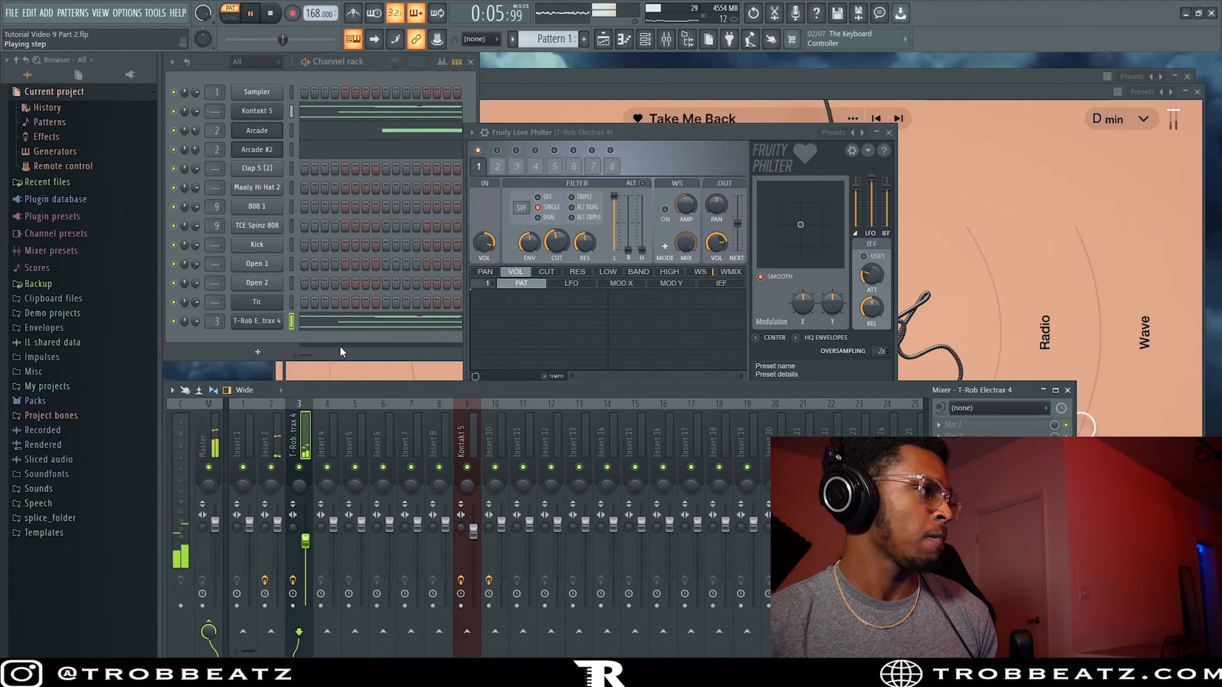
- Delete the A#6 and A6 notes in bars 5, 6 and 8 of the T-Rob Electrax 4 piano roll
left_click(345, 327)
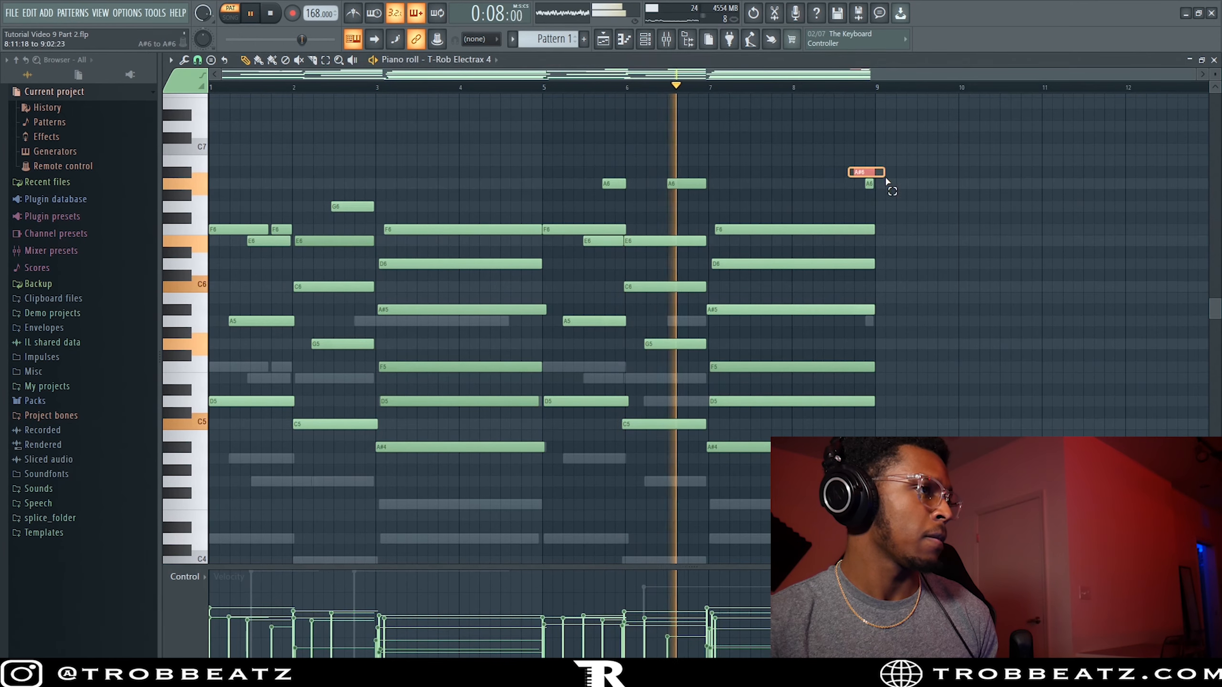
key("Delete")
right_click(694, 184)
right_click(611, 185)
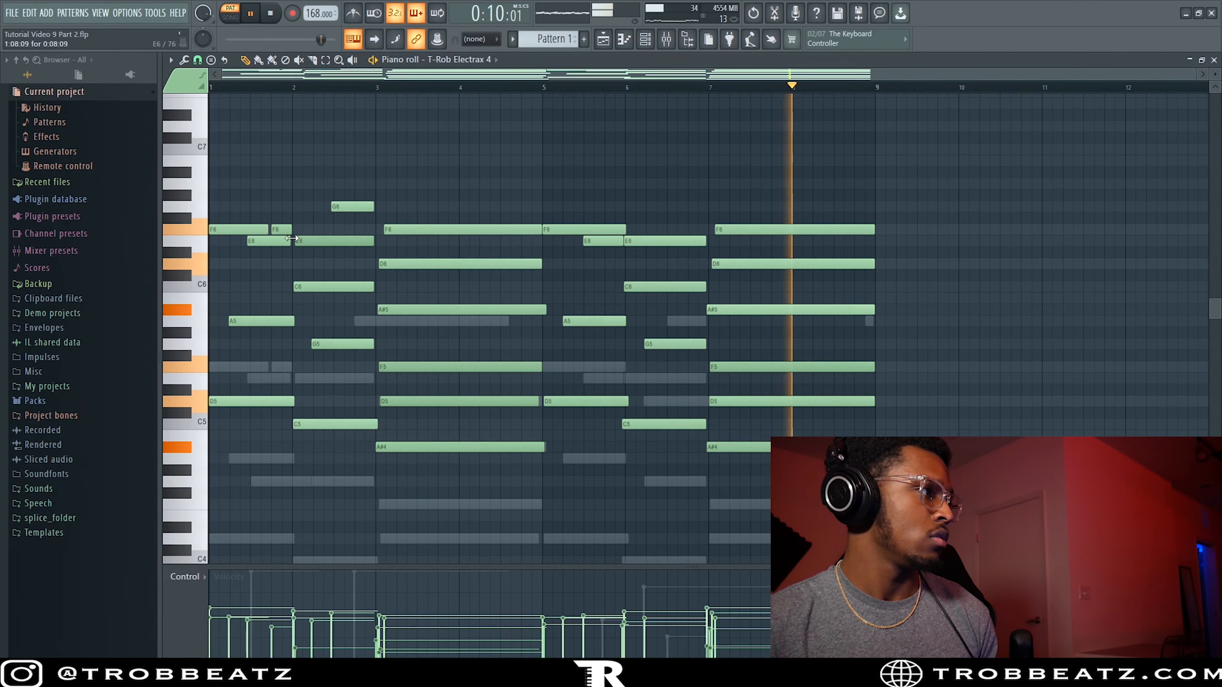
- Delete the short F6 and E6 notes late in bar 1 and extend the first F6 note almost to bar 2
right_click(281, 231)
right_click(283, 239)
left_click_drag(267, 229, 289, 229)
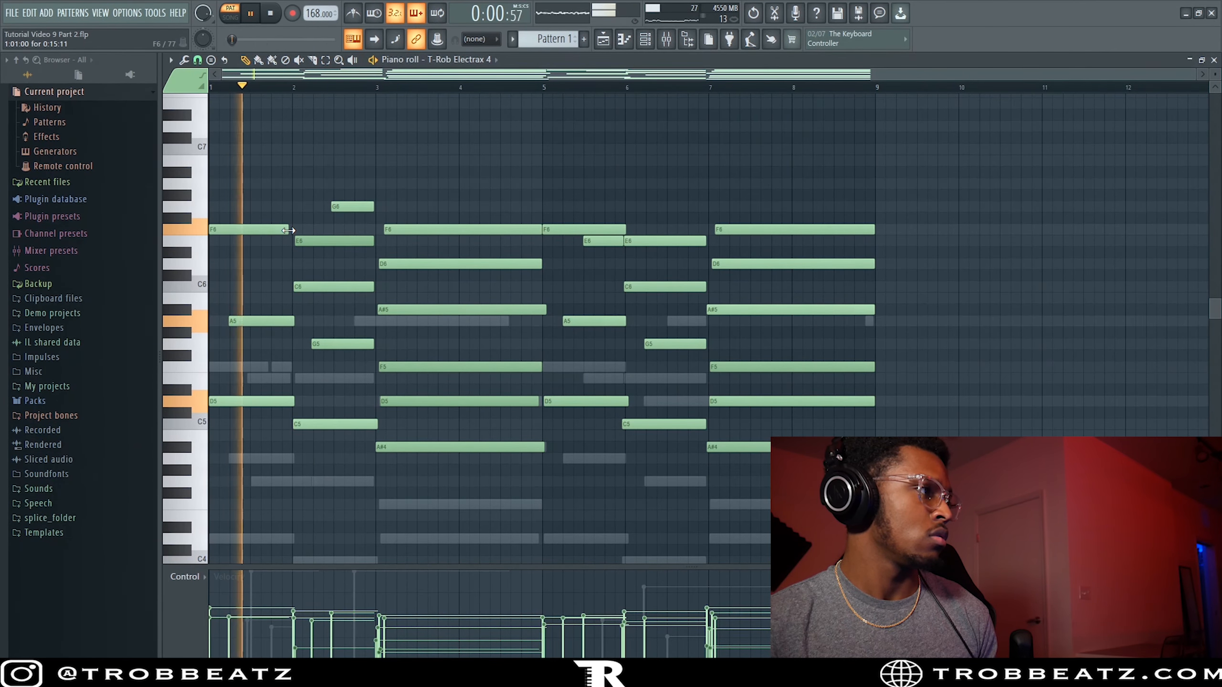
- Delete the G6 note in bar 2 and the short E6 note in bar 5, and lower mixer track 3's fader slightly more
right_click(351, 206)
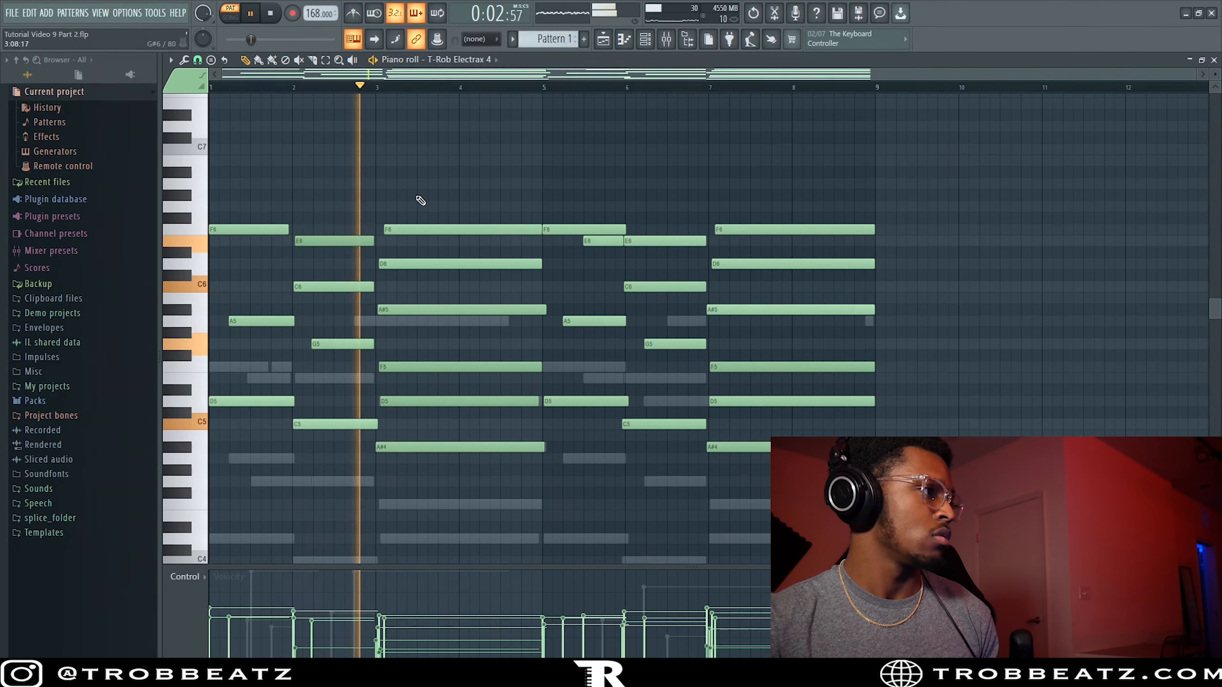
right_click(603, 240)
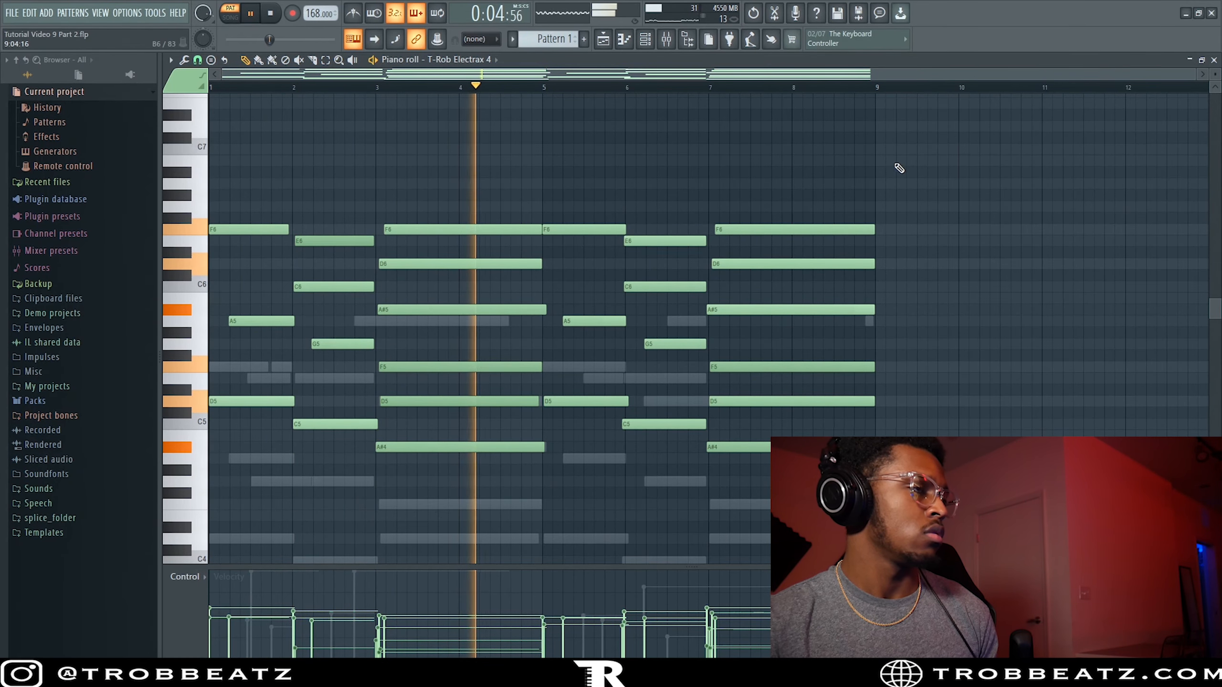
left_click(1214, 60)
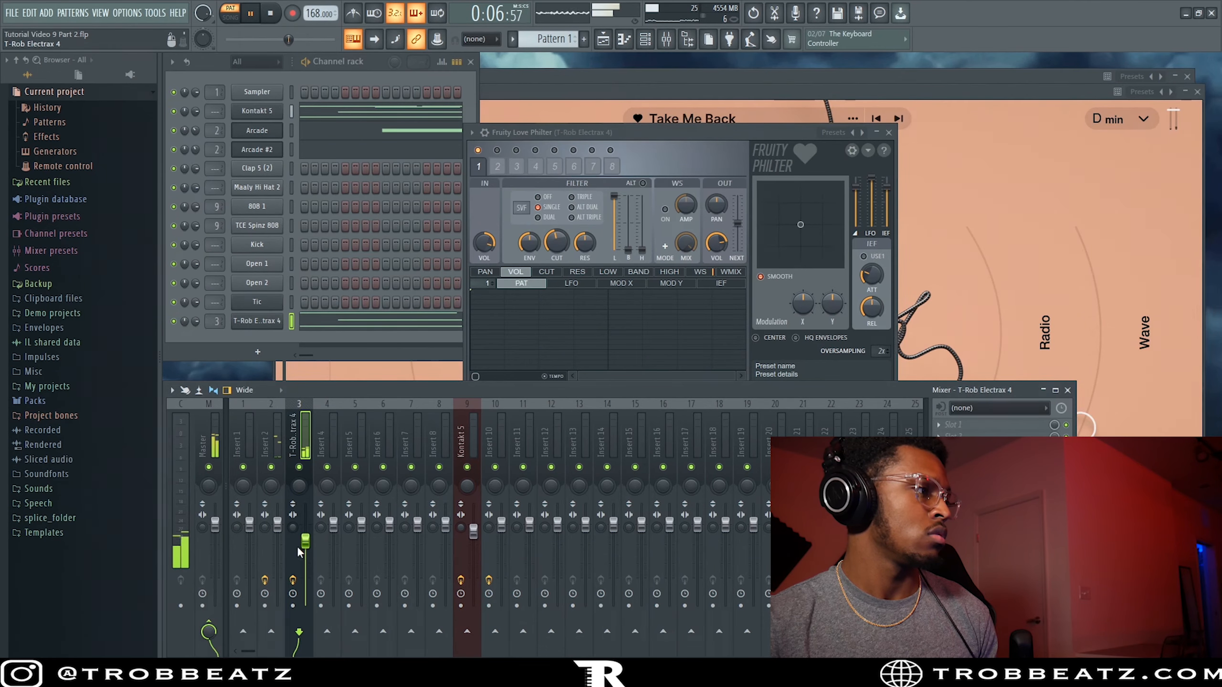
left_click_drag(313, 538, 313, 544)
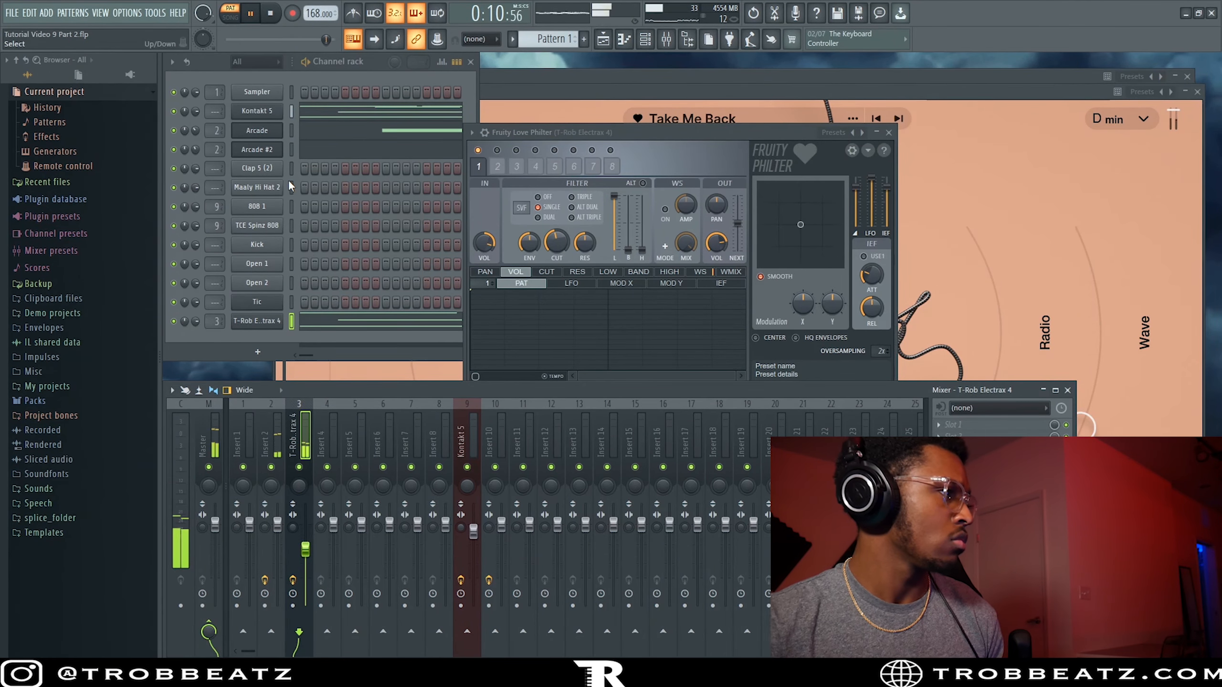
- Load the Clap & Snare simple score into the piano roll of the Clap 5 (2) channel
key("space")
right_click(272, 172)
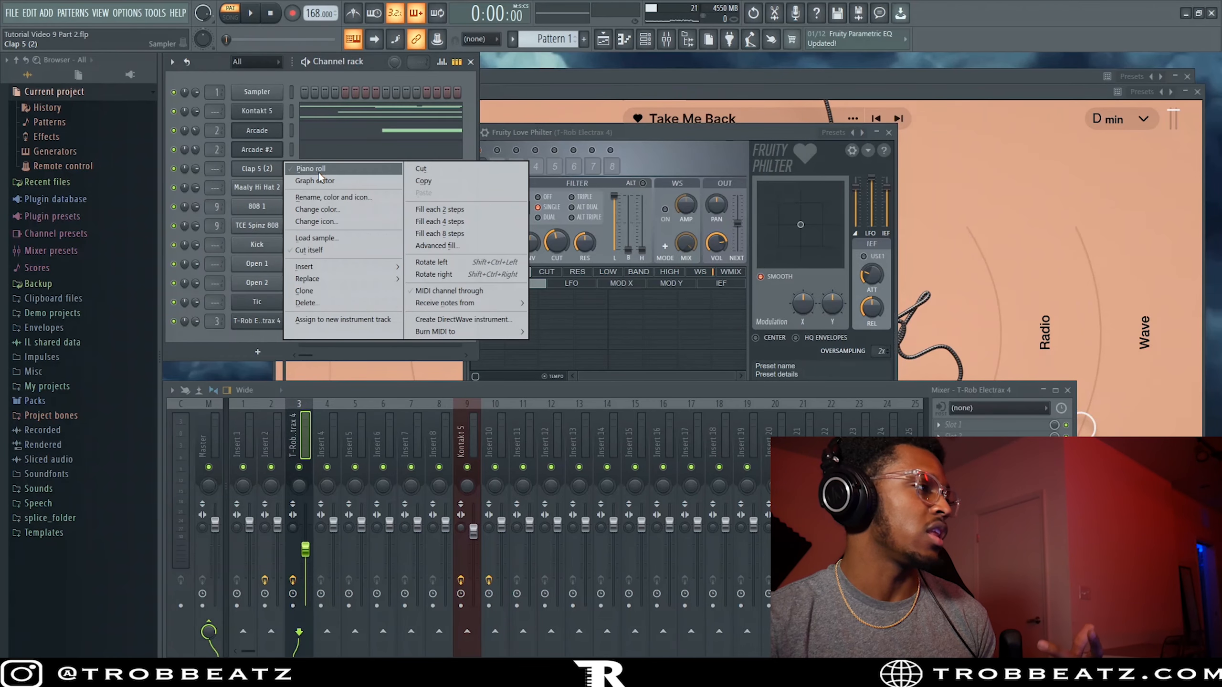
left_click(317, 169)
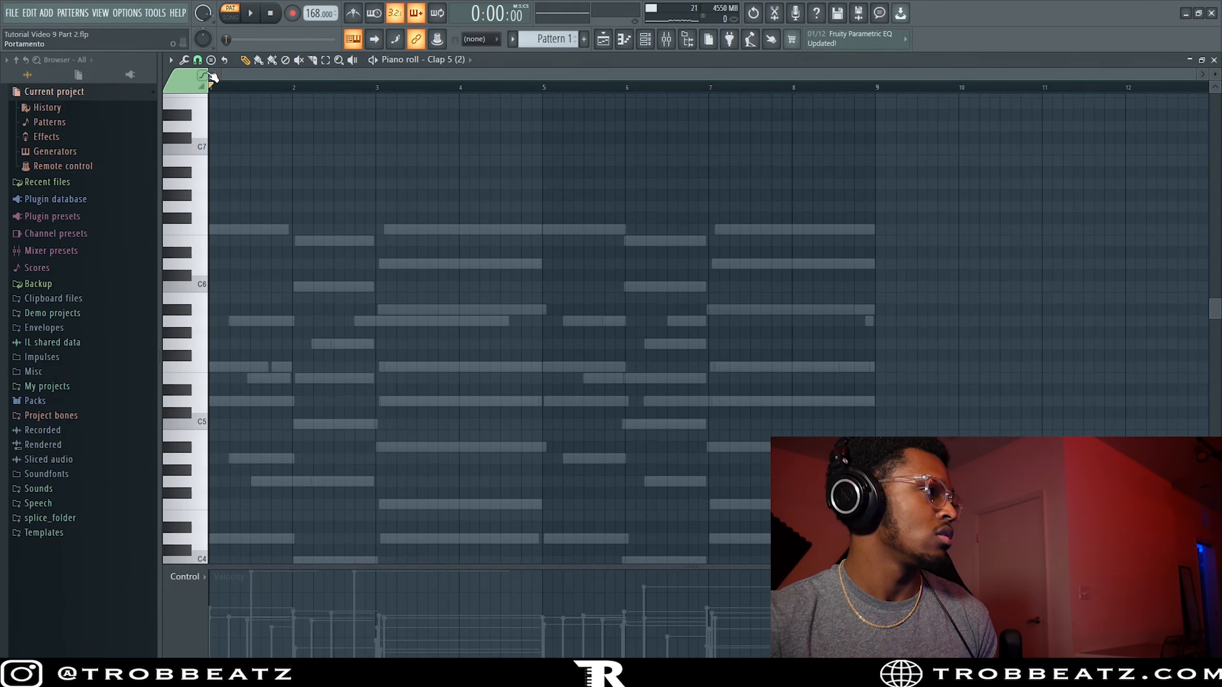
key("space")
left_click(170, 60)
mouse_move(206, 76)
left_click(286, 76)
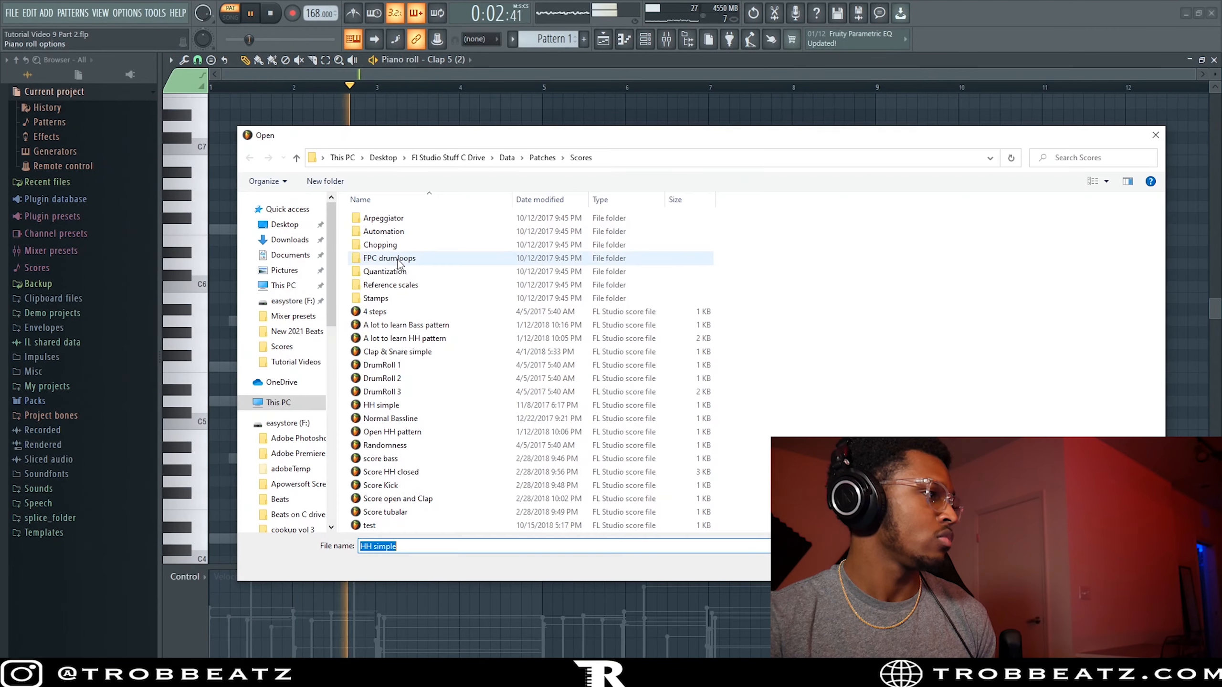
double_click(416, 353)
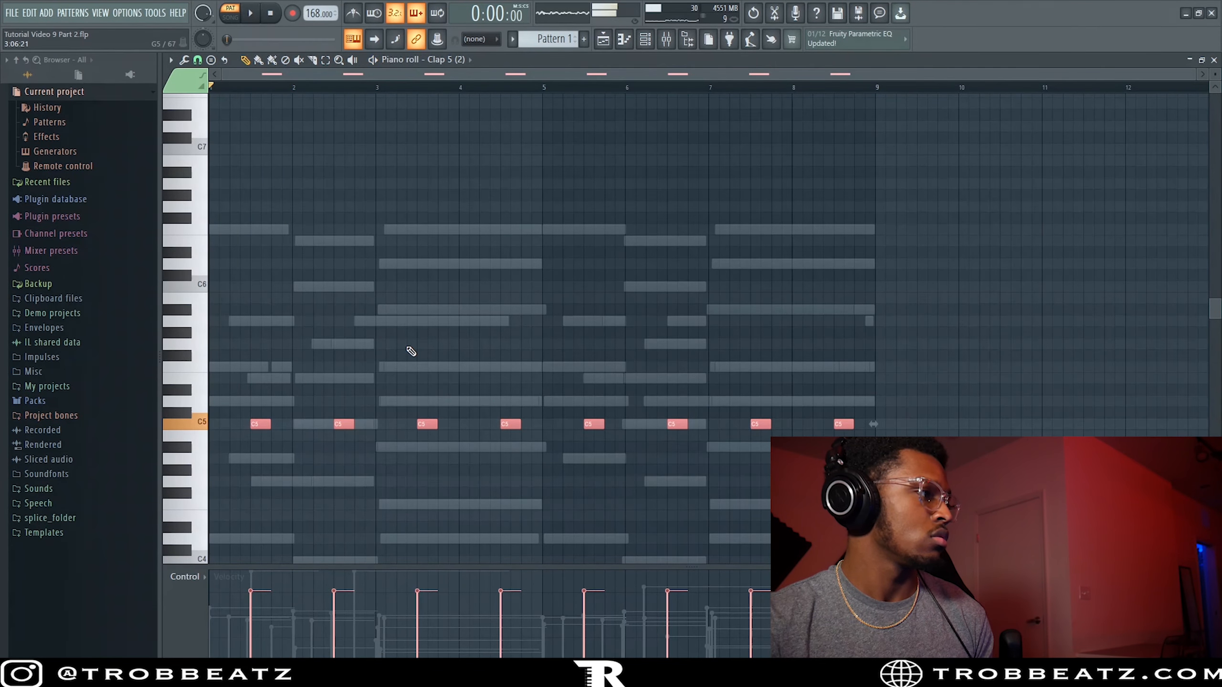
key("F7")
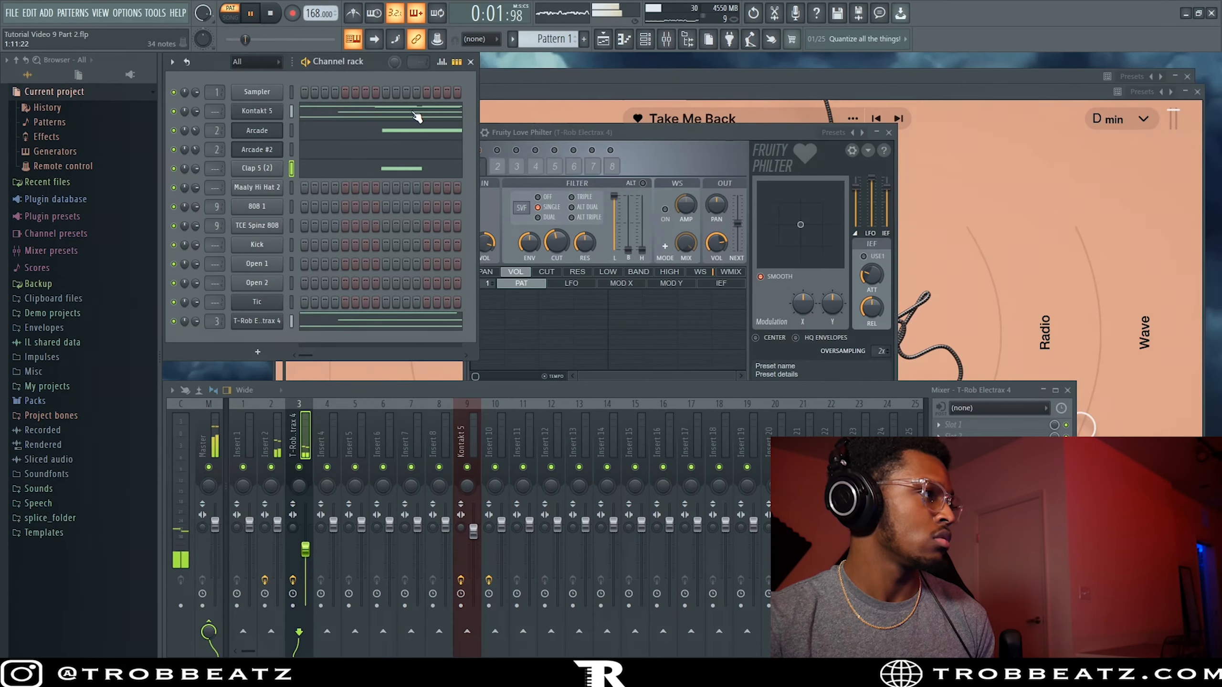
- Nudge the G4 and G5 notes in bar 2 of the Kontakt 5 piano roll slightly later
left_click(417, 116)
key("space")
key("space")
scroll(256, 344, "down", 5)
scroll(256, 340, "up", 5)
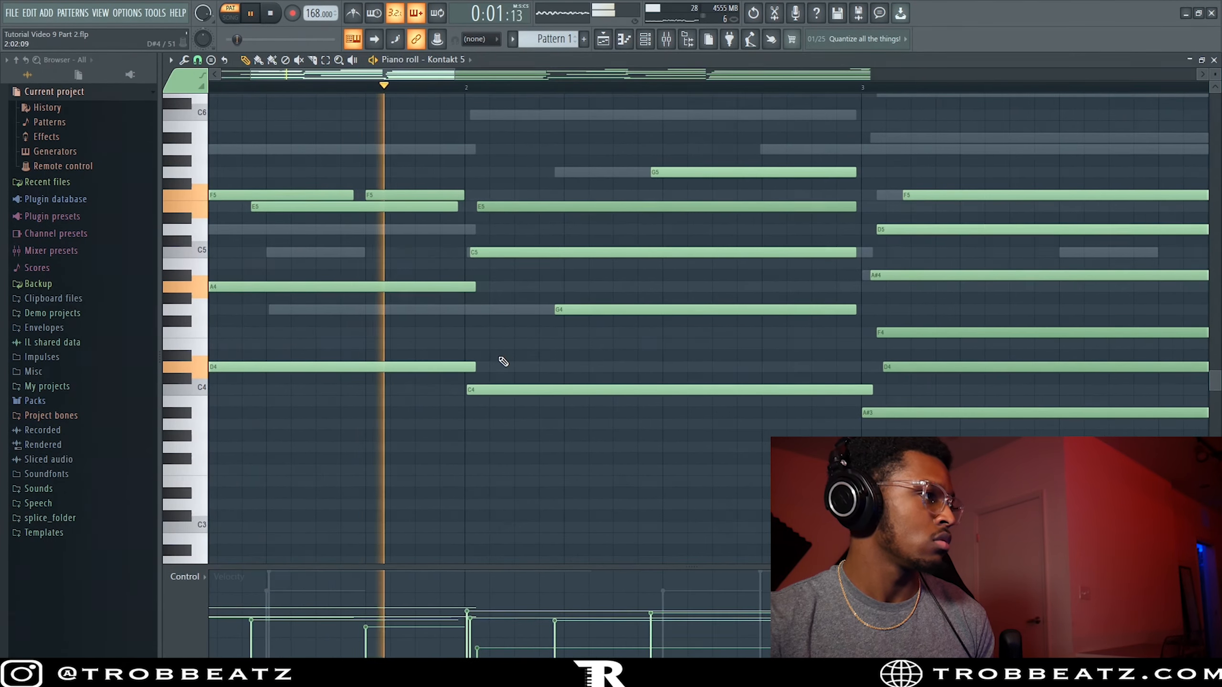
scroll(506, 358, "up", 2)
left_click_drag(628, 308, 640, 306)
left_click(796, 184)
right_click(797, 182)
left_click_drag(795, 174, 812, 176)
scroll(760, 193, "down", 2)
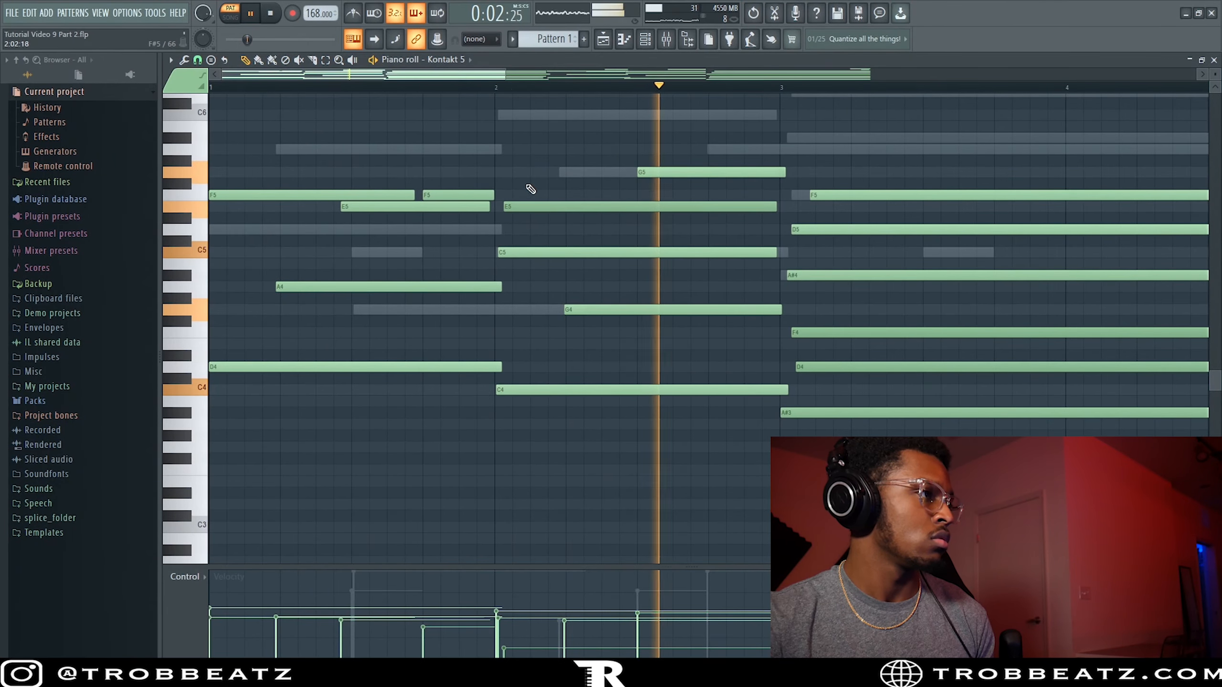
scroll(799, 183, "down", 2)
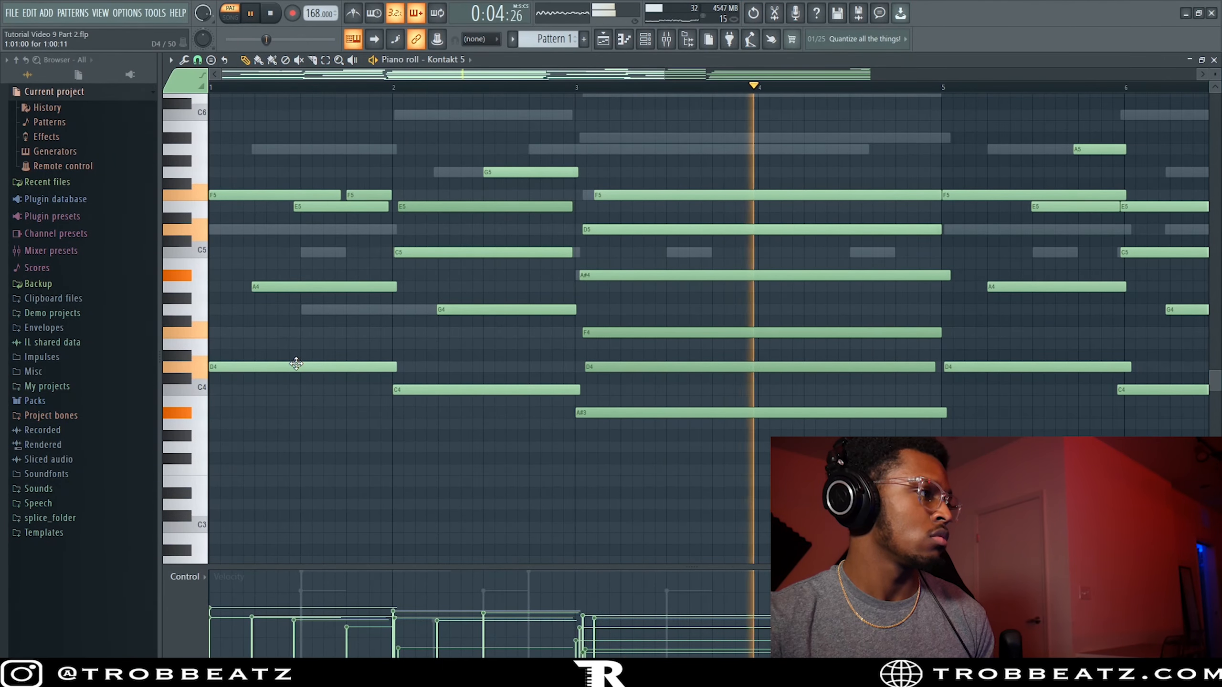
left_click(1214, 60)
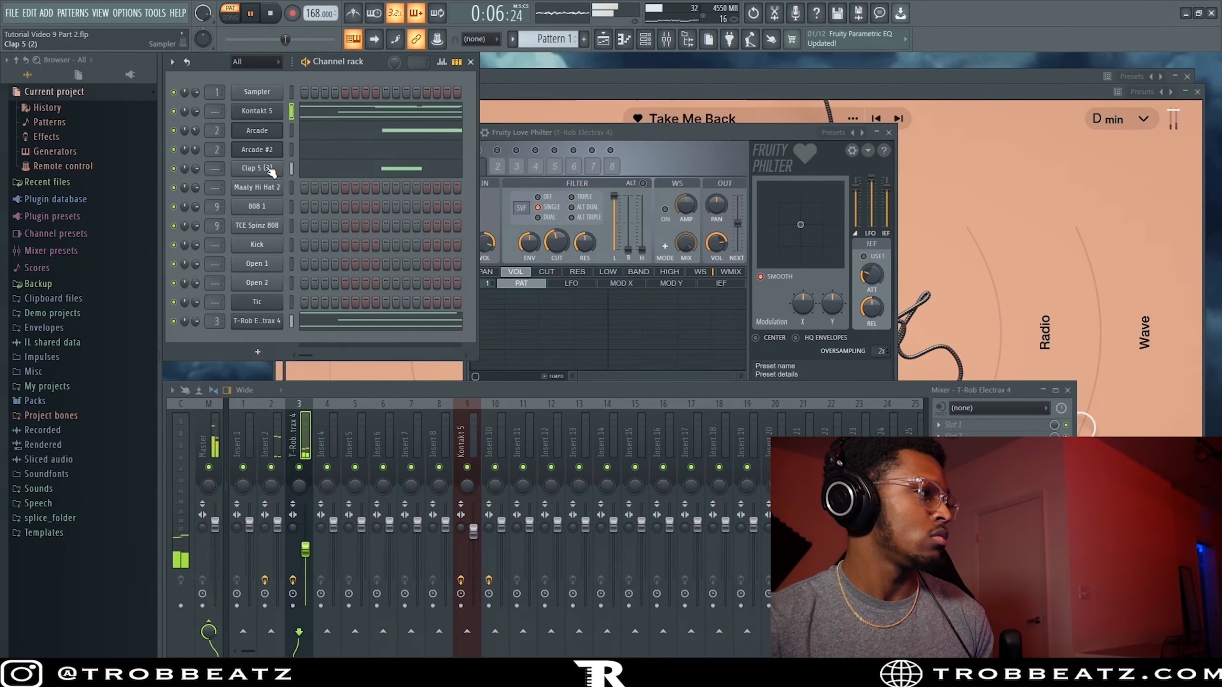
- Set the project tempo to 172 BPM and review the Clap 5 (2) piano roll during playback
key("space")
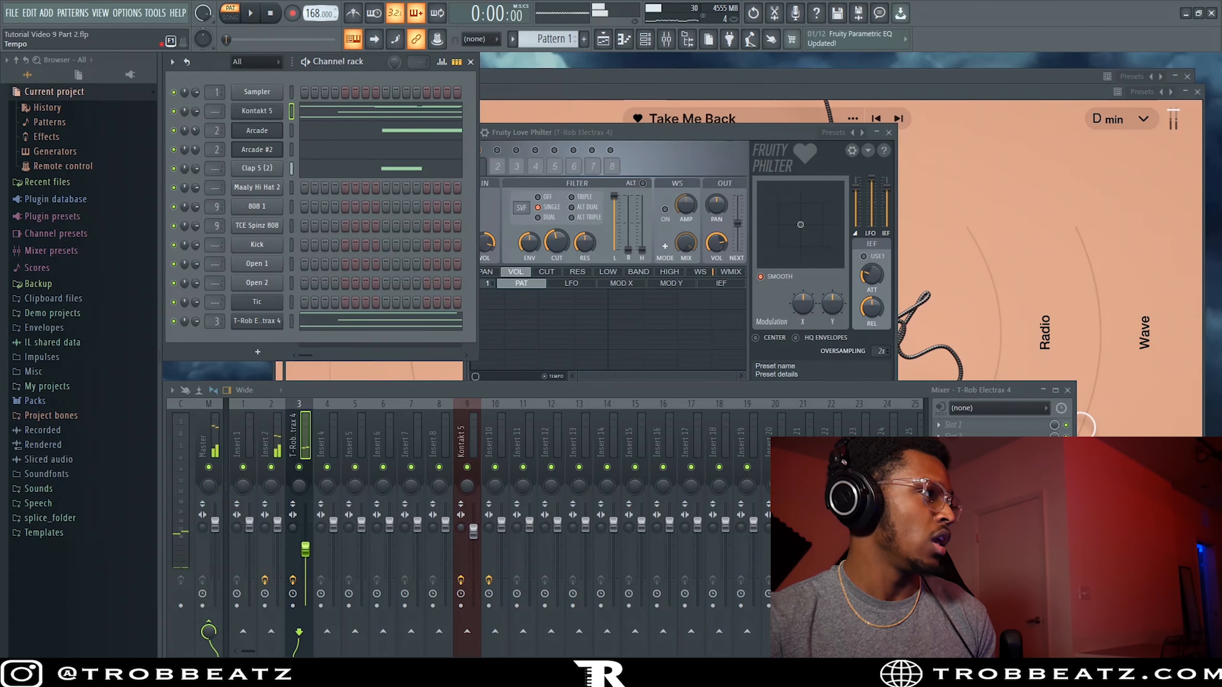
key("space")
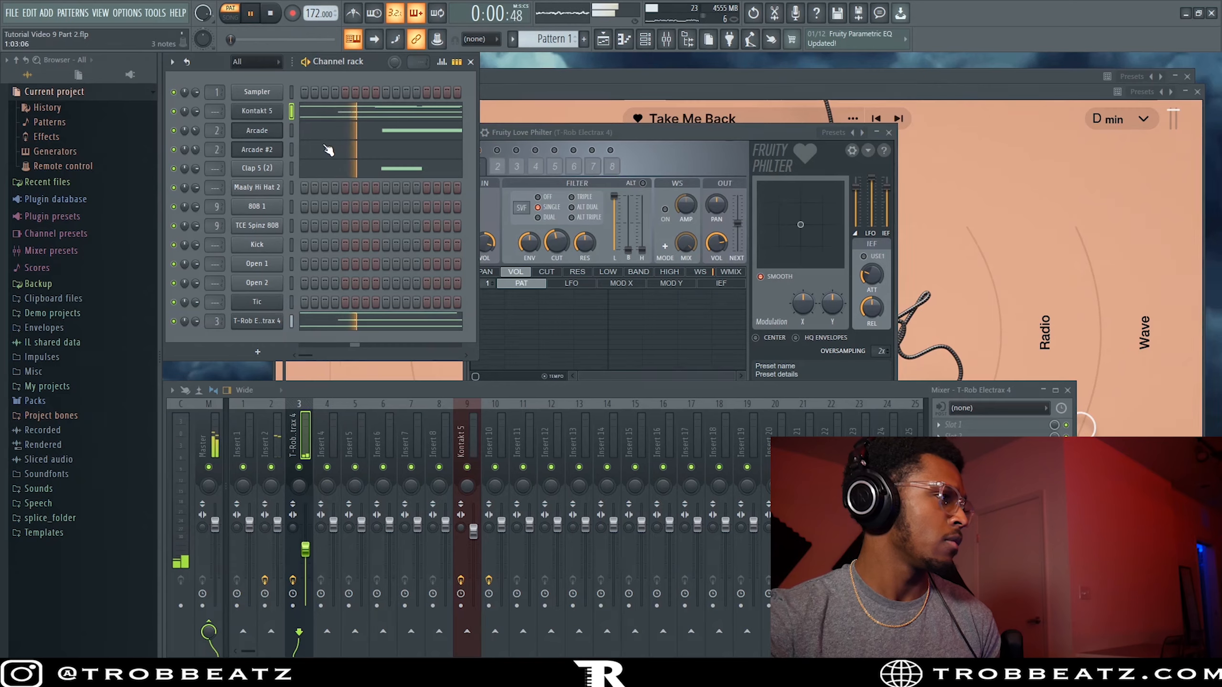
left_click(315, 170)
scroll(301, 268, "down", 5)
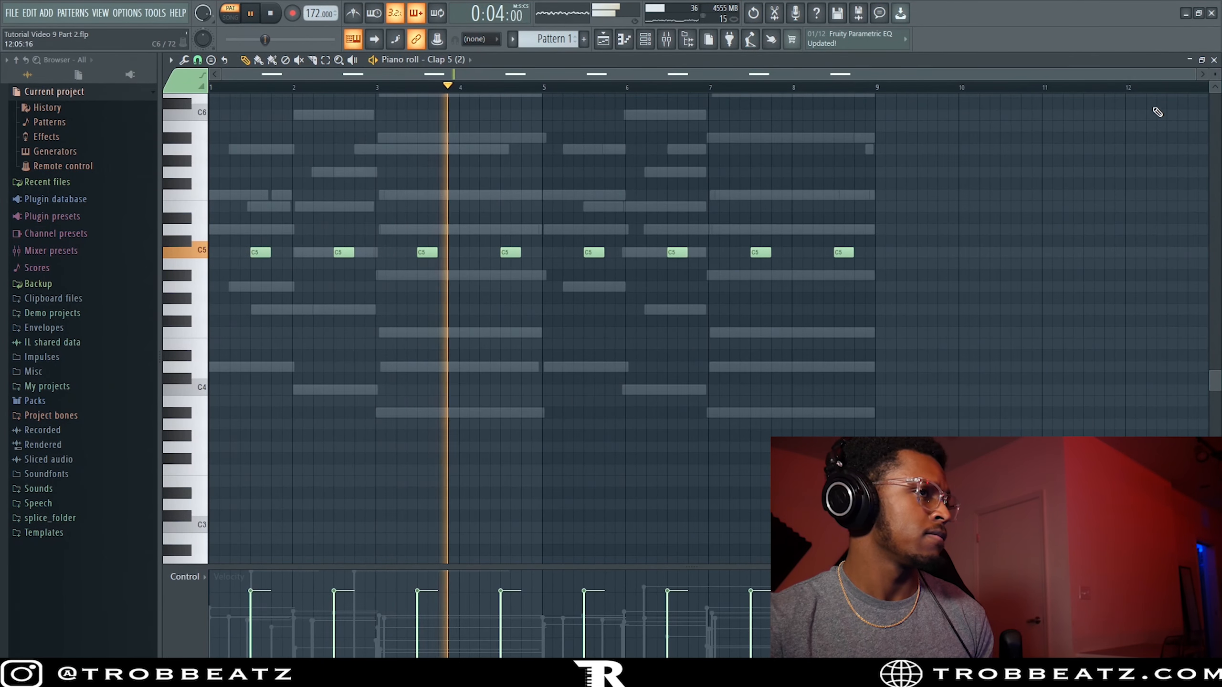
left_click(1214, 60)
- Load the HH simple score into the piano roll of the Maaly Hi Hat 2 channel
right_click(259, 188)
left_click(308, 190)
left_click(170, 60)
mouse_move(183, 75)
left_click(292, 77)
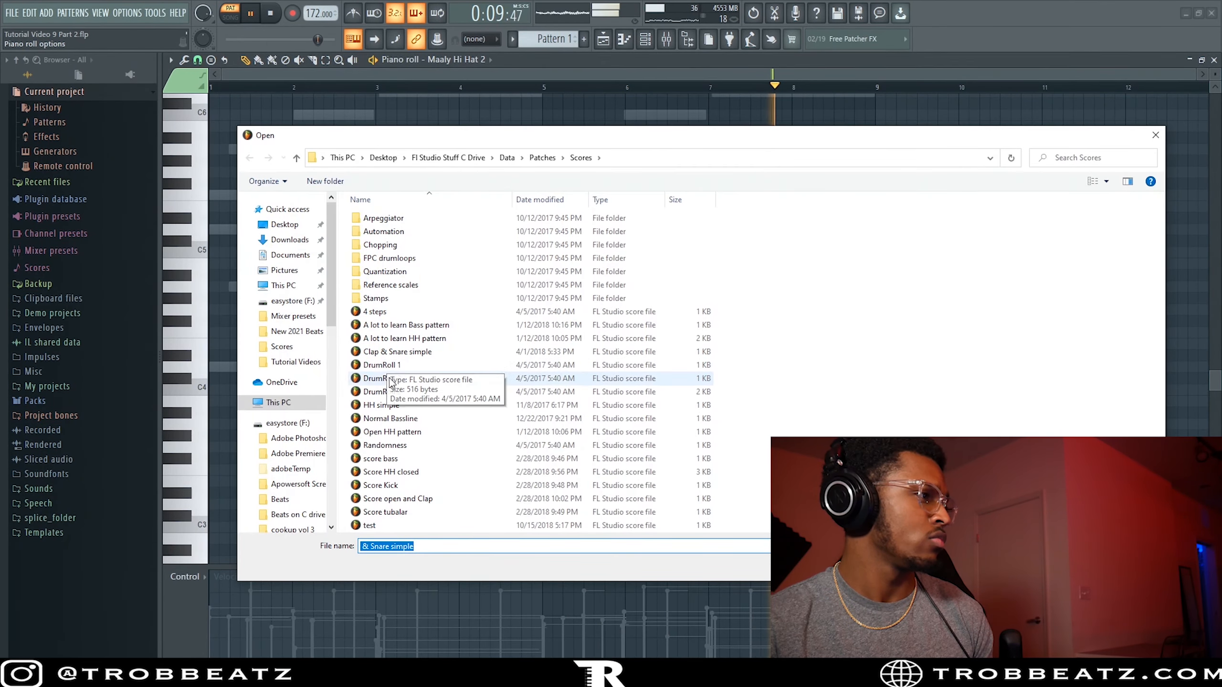
double_click(380, 405)
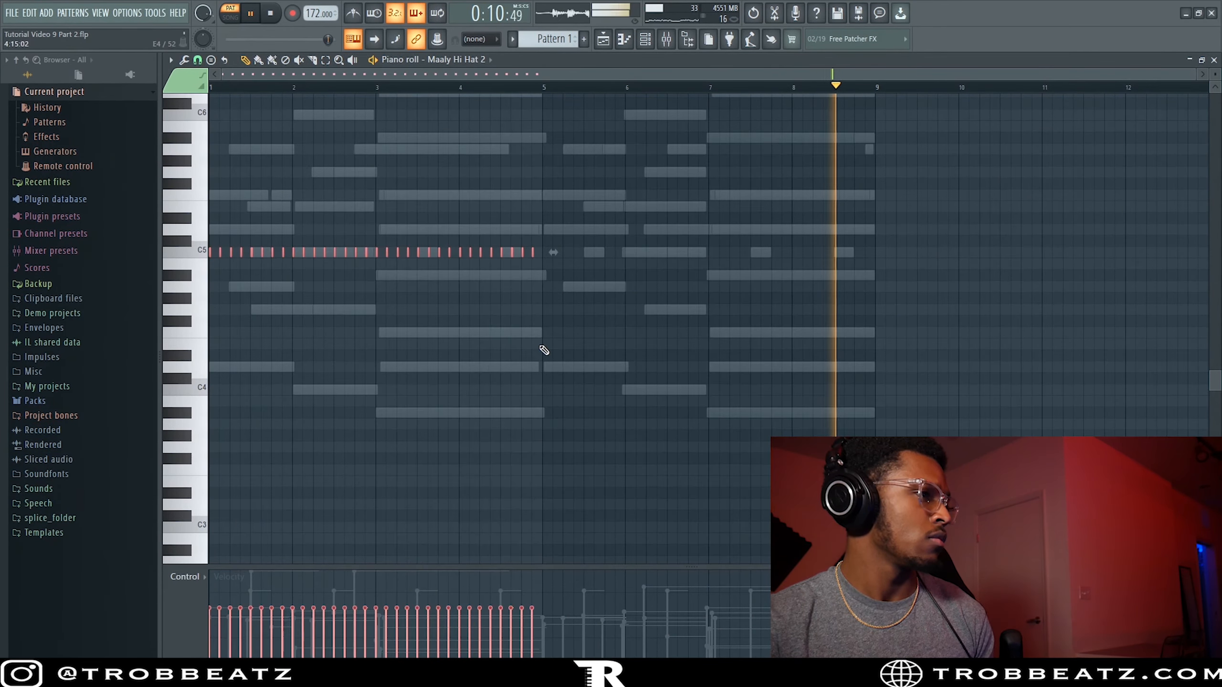
- Delete the second and sixth hi-hat notes in bar 1 and the first hi-hat note in bar 2
scroll(234, 199, "up", 4)
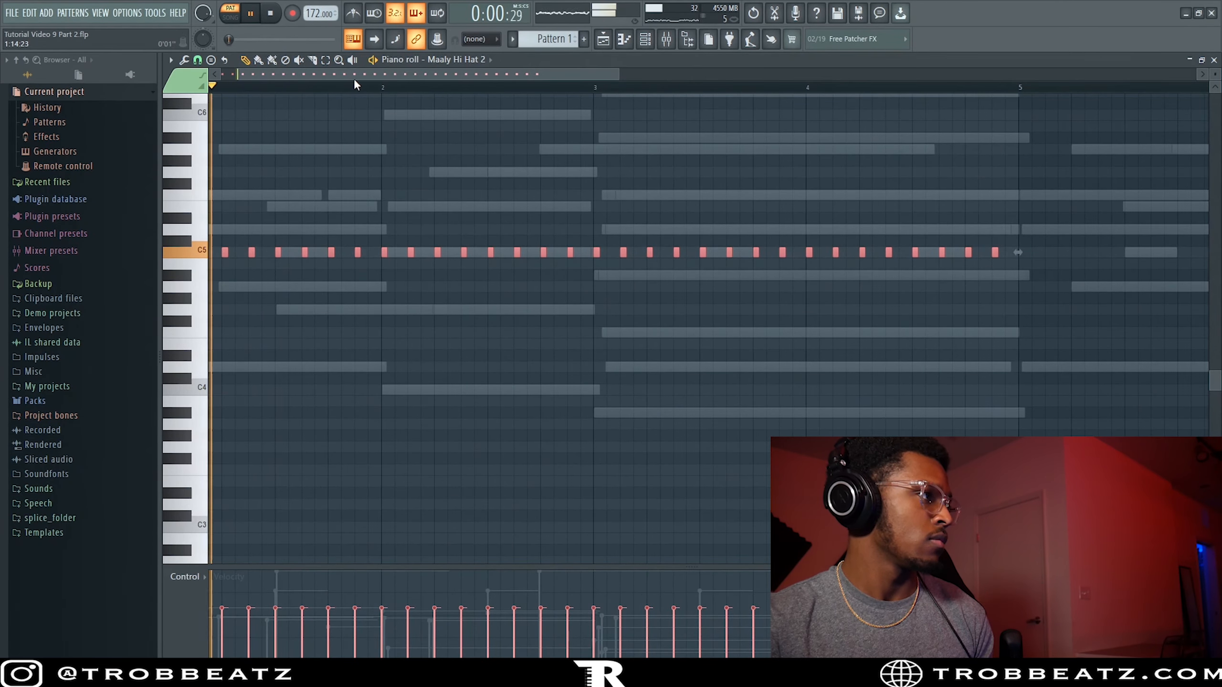
key("space")
key("space")
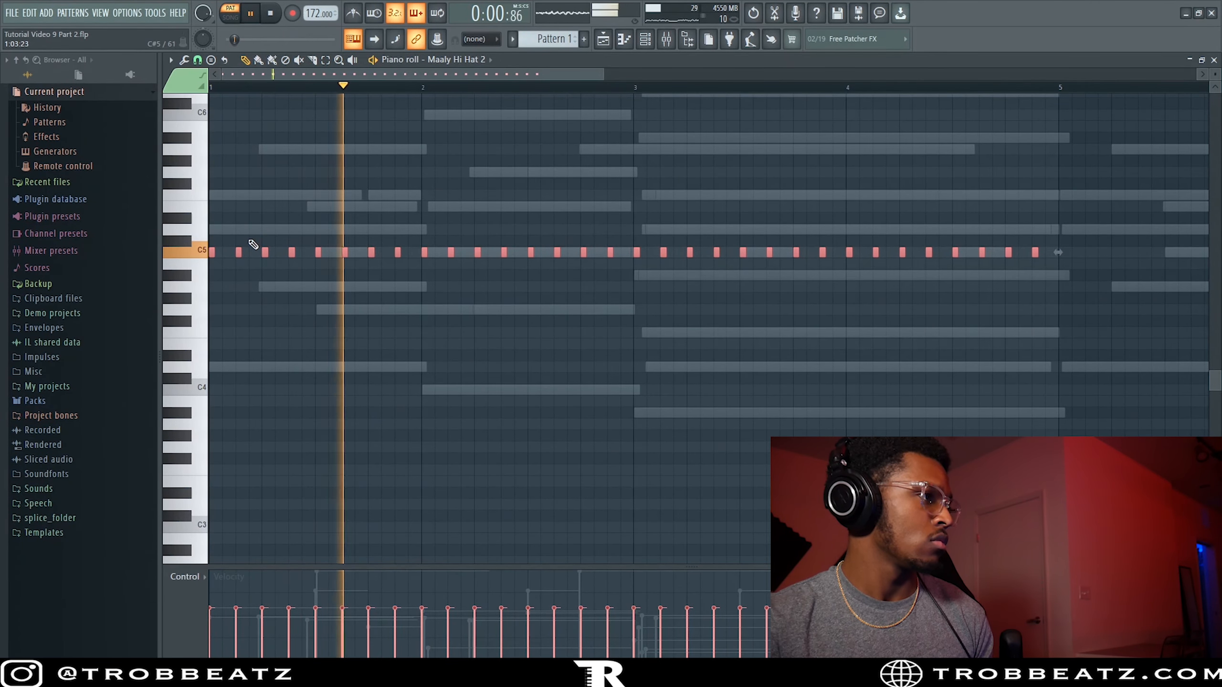
left_click(266, 237)
key("space")
key("space")
key("space")
key("space")
right_click(239, 253)
key("space")
key("space")
right_click(345, 252)
right_click(424, 252)
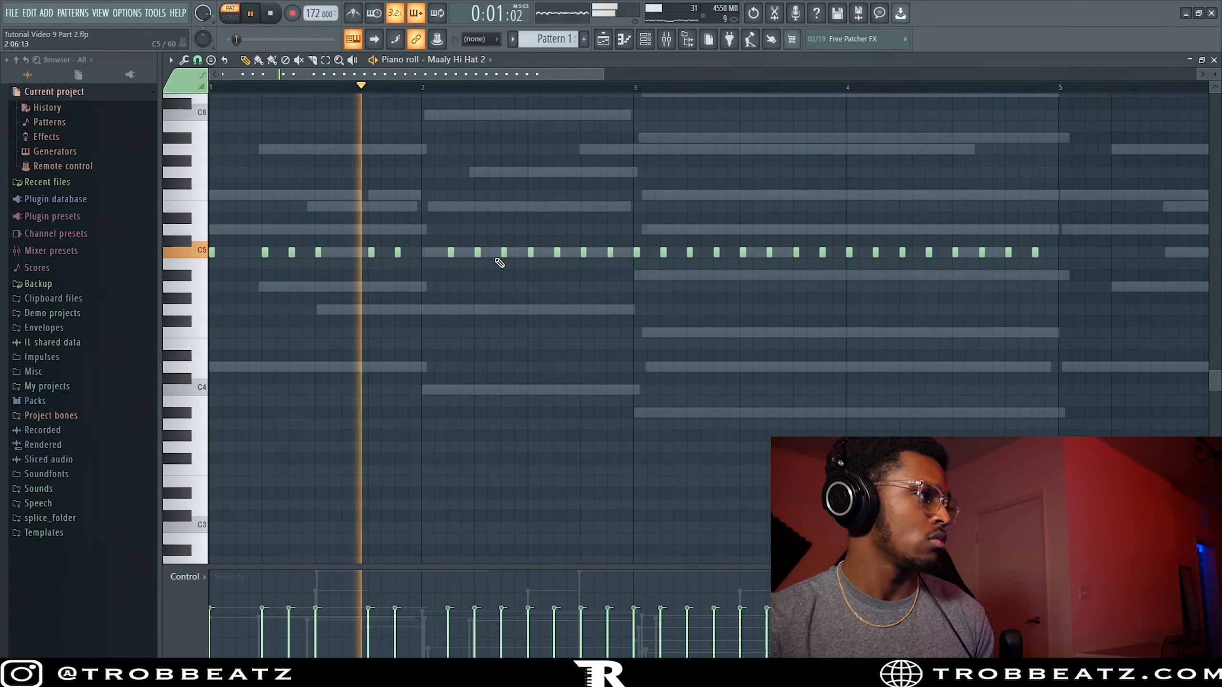
- Delete the sixth hi-hat note in bar 2, the second and sixth in bar 3, and the first and sixth in bar 4
right_click(557, 252)
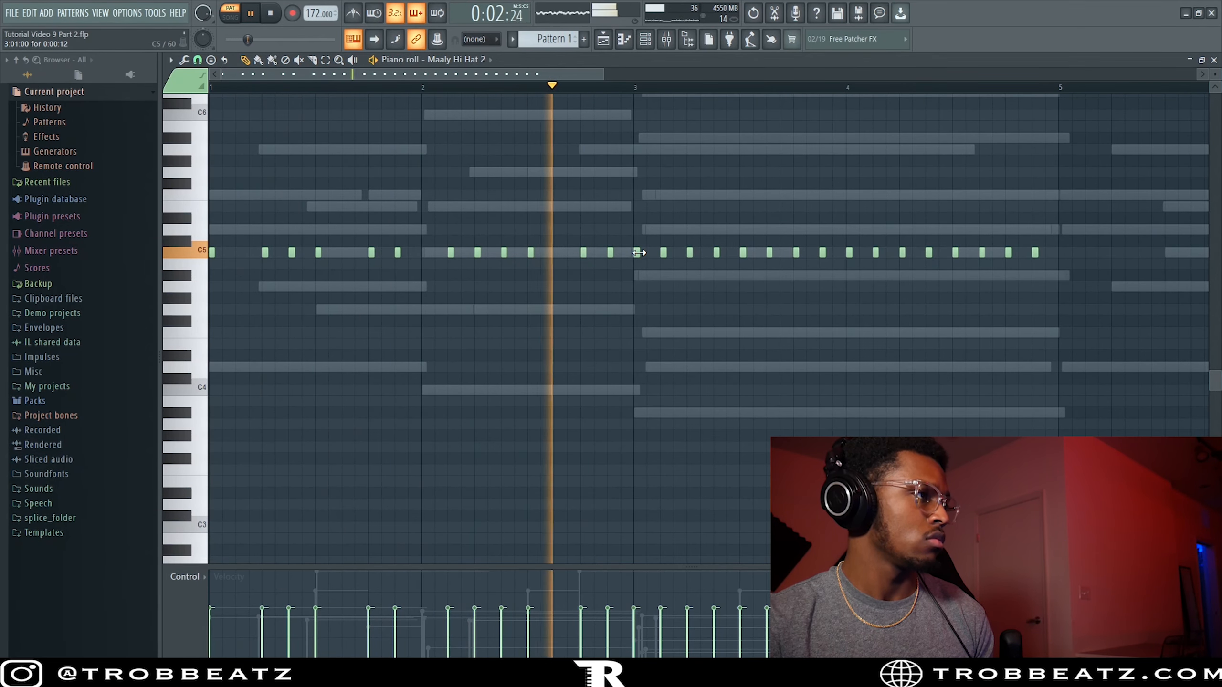
right_click(663, 252)
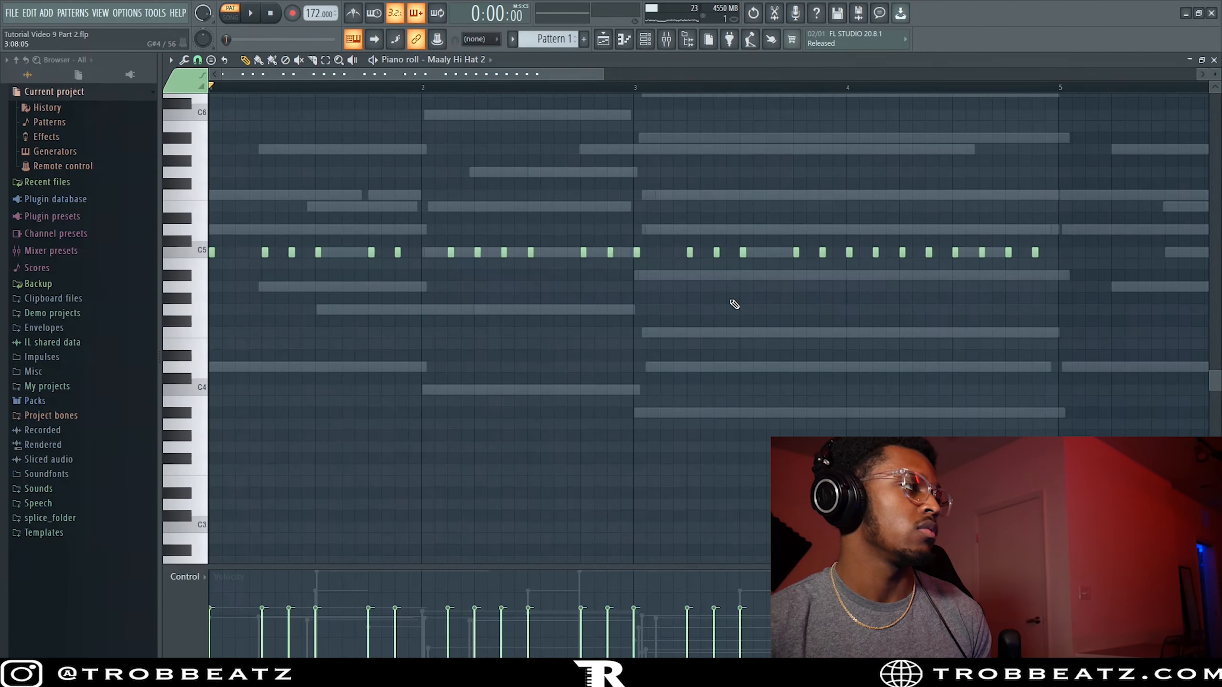
scroll(726, 294, "down", 1)
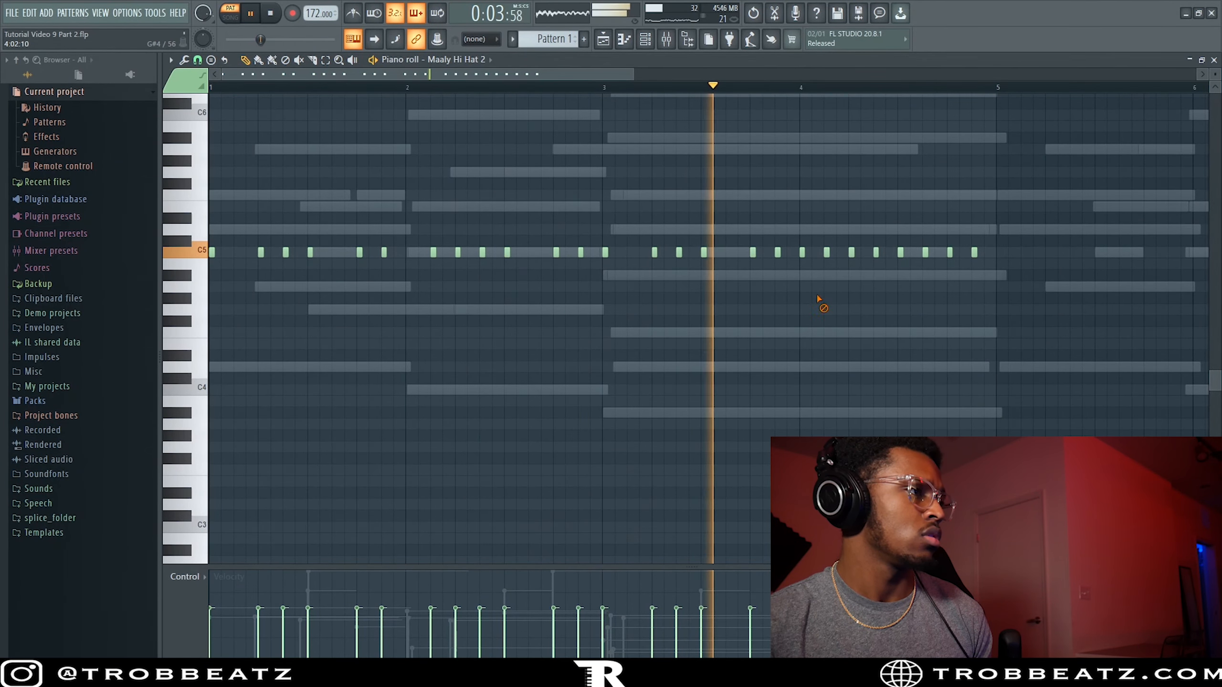
left_click(759, 98)
key("space")
right_click(759, 100)
left_click(758, 88)
key("space")
key("space")
right_click(805, 255)
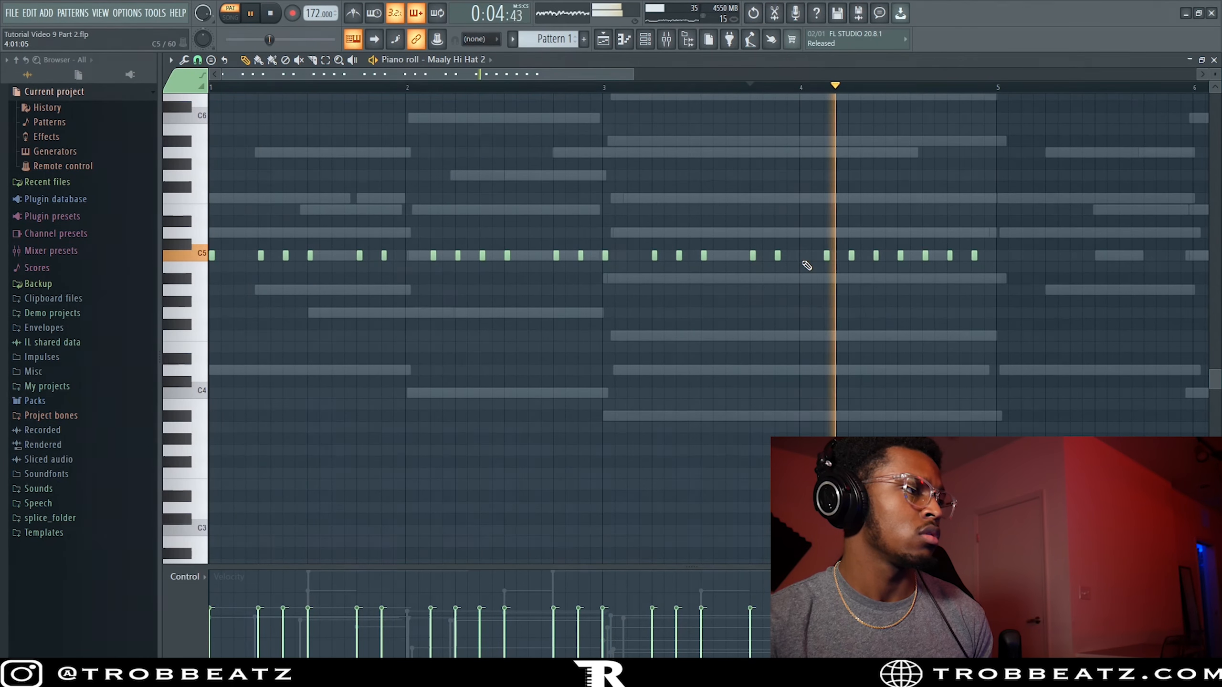
key("space")
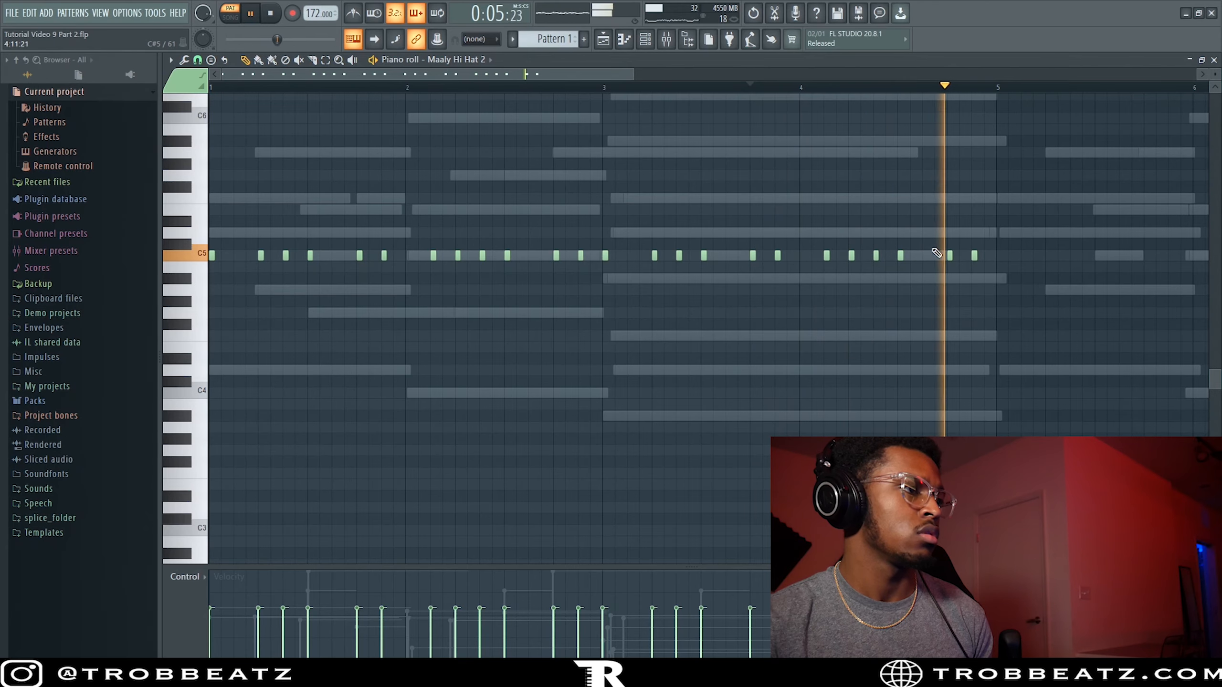
- Duplicate the four-bar hi-hat pattern and align the copy with the start of bar 5
scroll(434, 89, "down", 2)
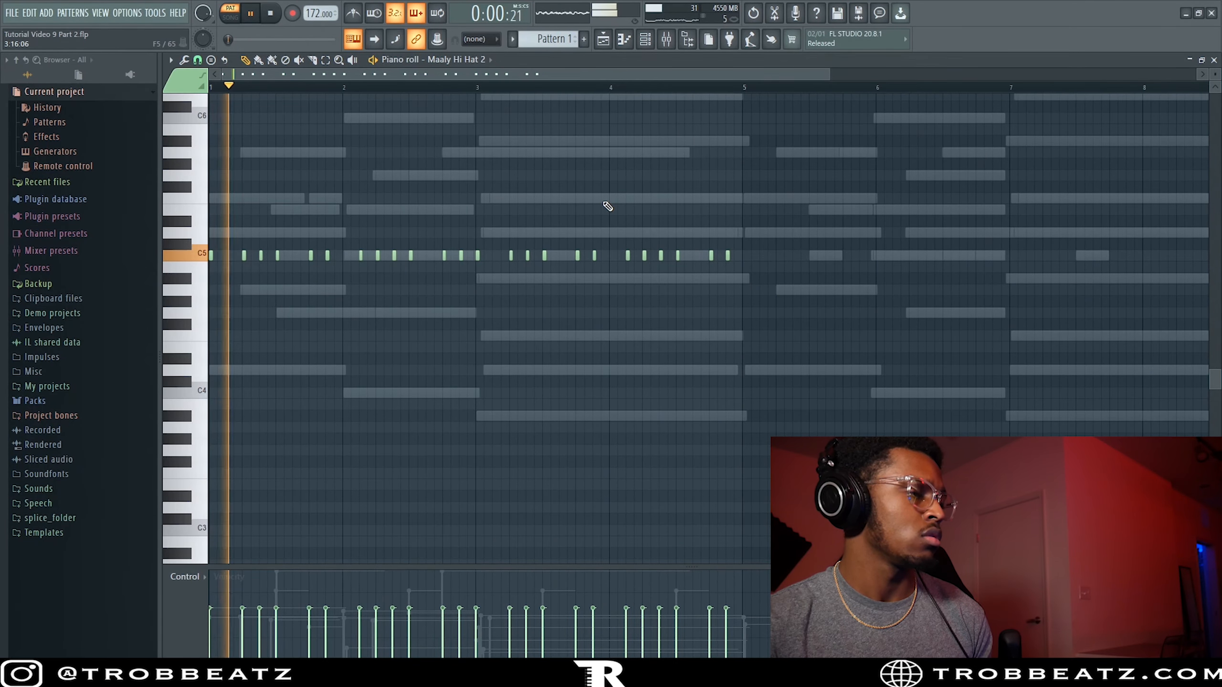
key("ctrl+b")
scroll(562, 274, "up", 6)
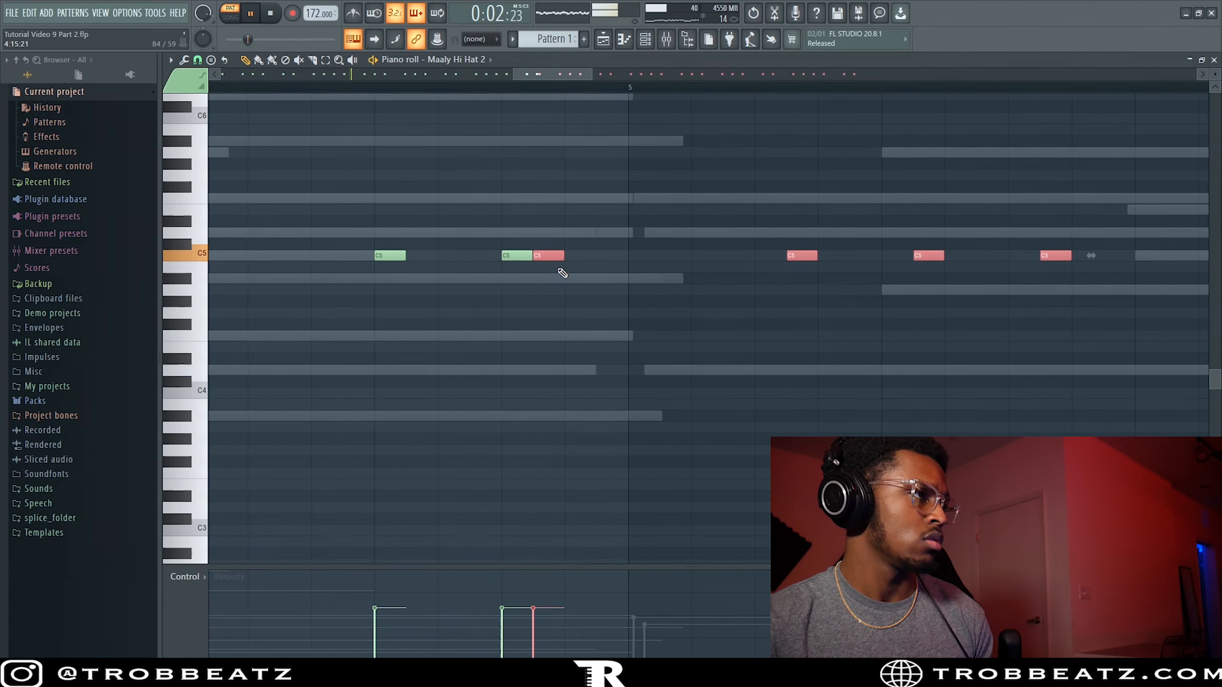
left_click_drag(643, 252, 645, 252)
scroll(645, 253, "up", 2)
scroll(662, 240, "down", 9)
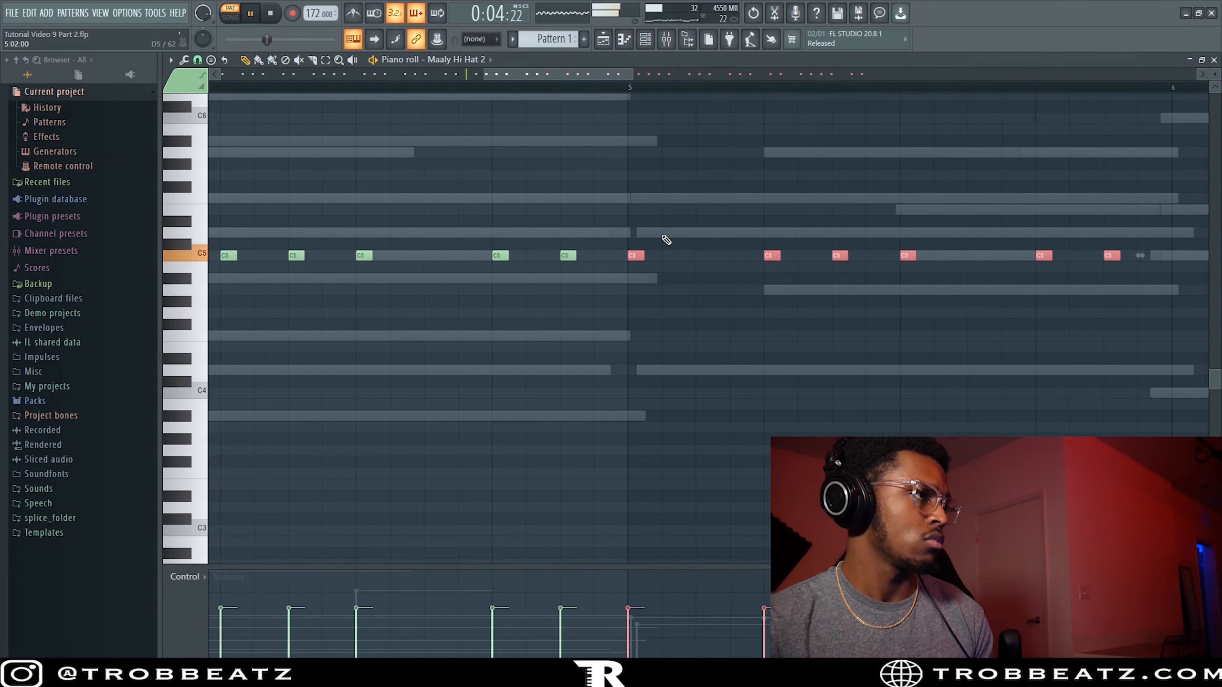
left_click(1213, 60)
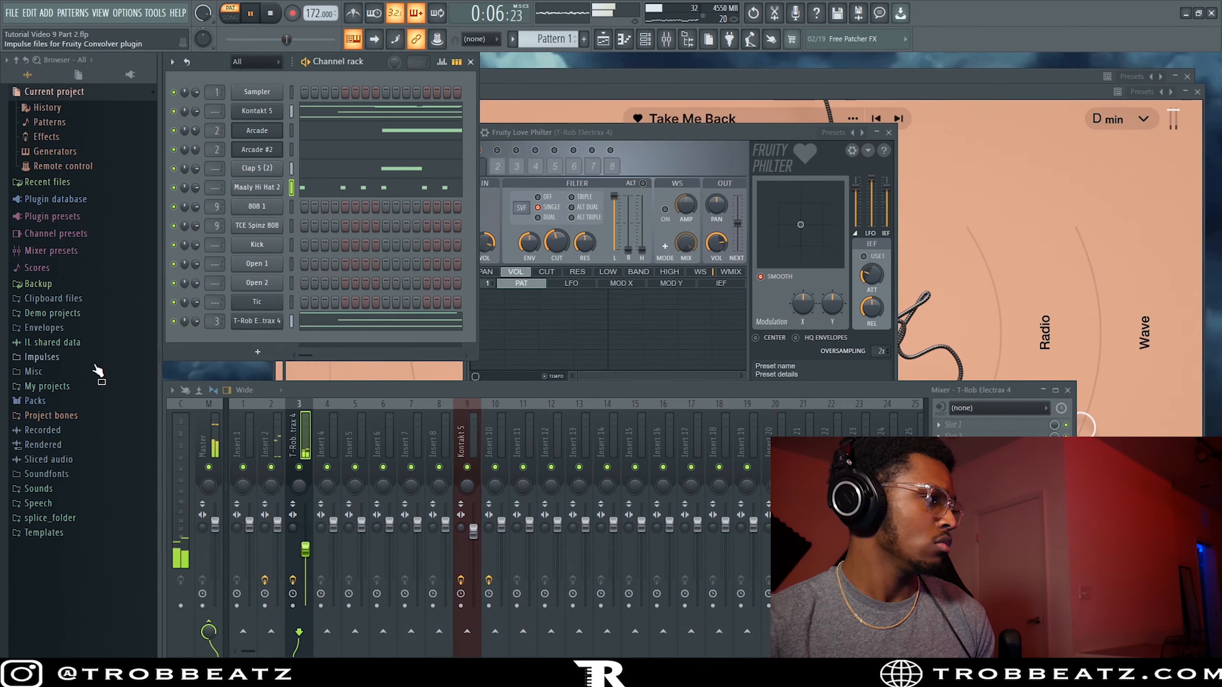
- Replace the Maaly Hi Hat 2 sample with Hi-Hat 4 from the HH Closed folder in Sounds
left_click(62, 489)
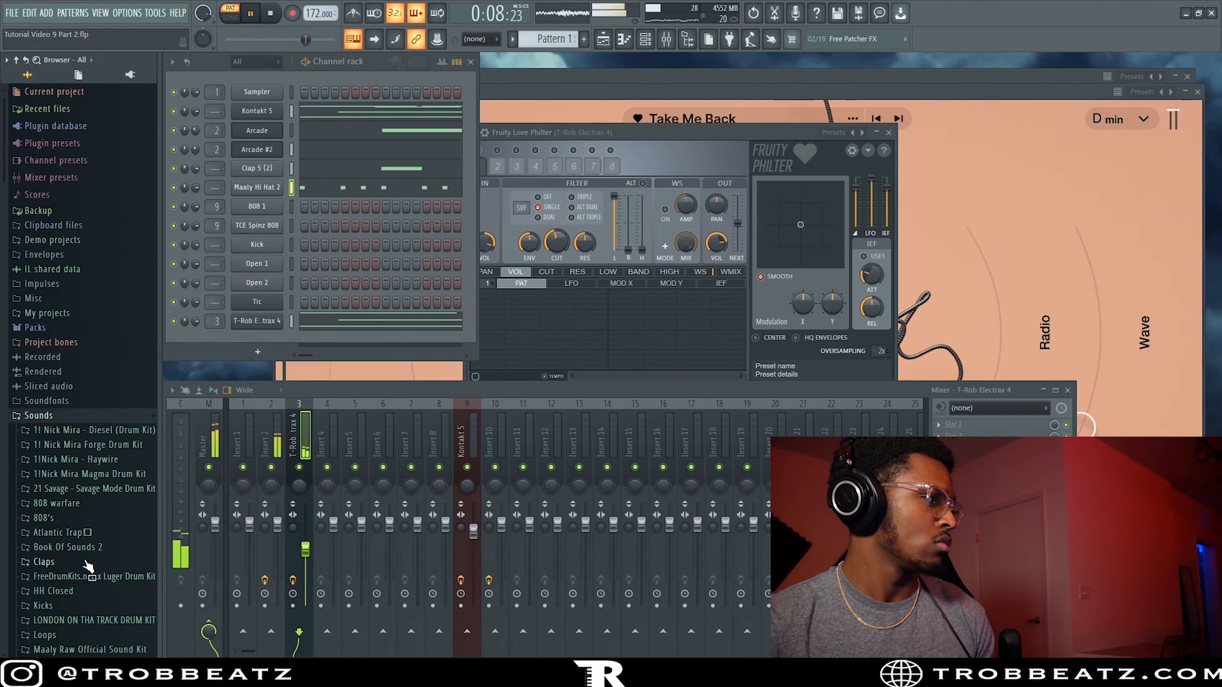
left_click(54, 592)
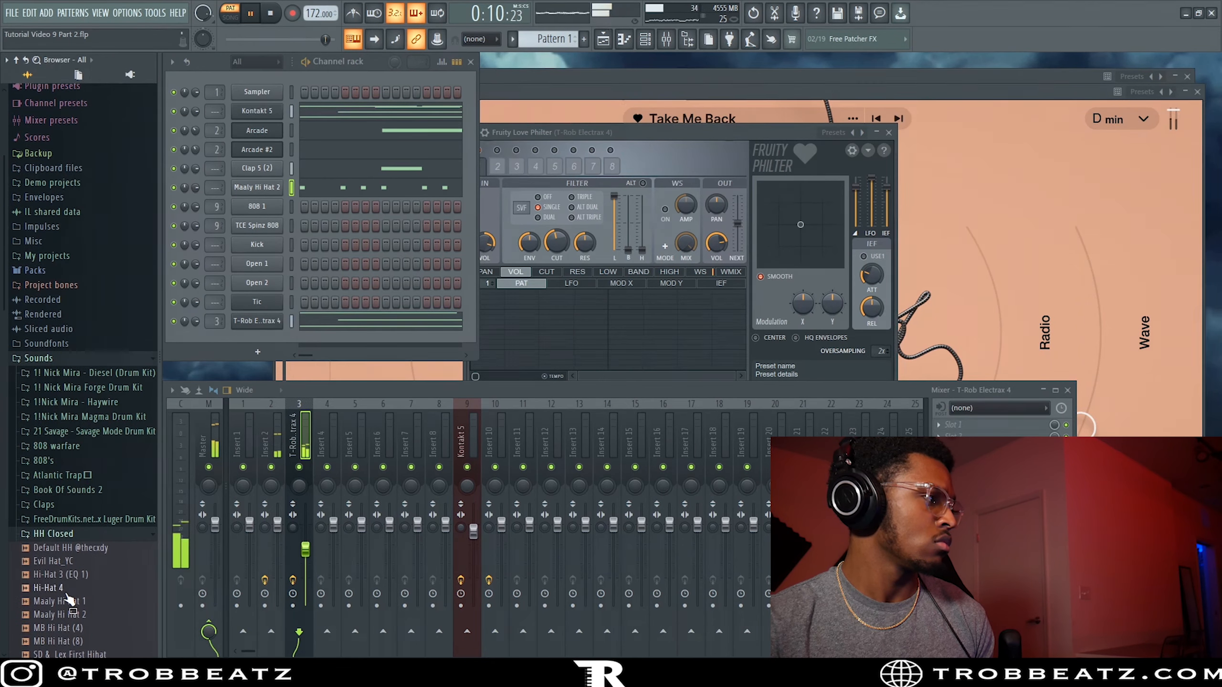
left_click_drag(253, 191, 257, 193)
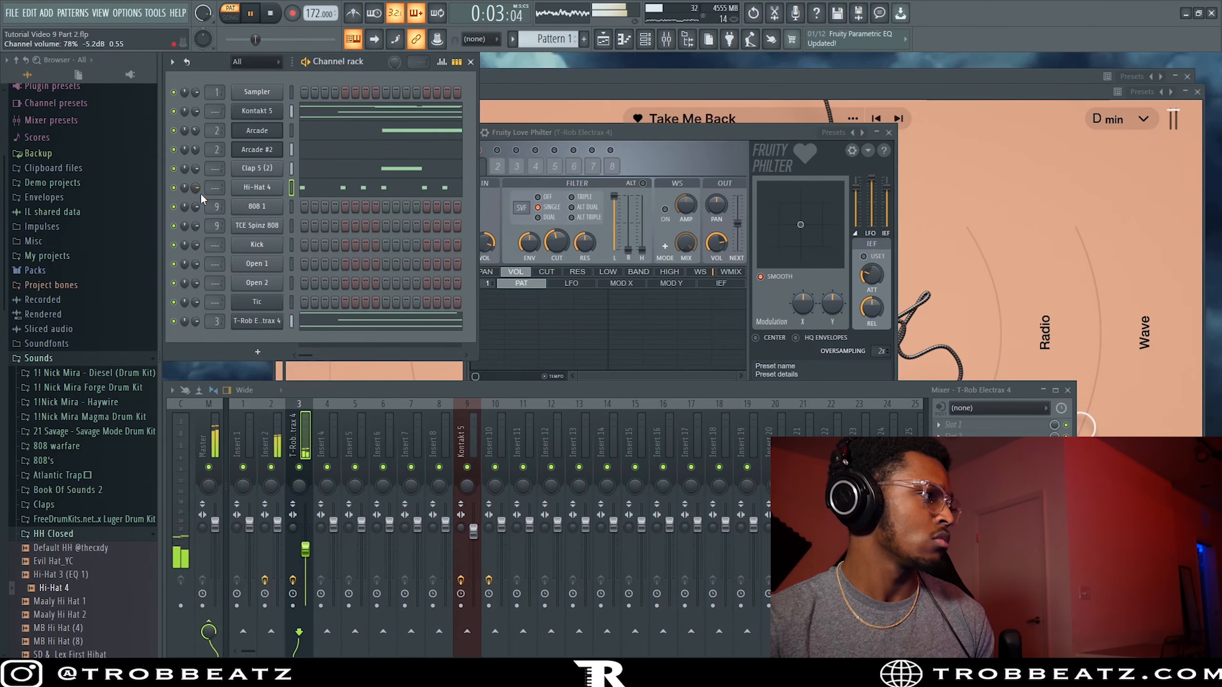
- Lengthen the Open 1 channel's C5 note at bar 1 to three steps and add a matching note at bar 5
right_click(267, 265)
left_click(300, 263)
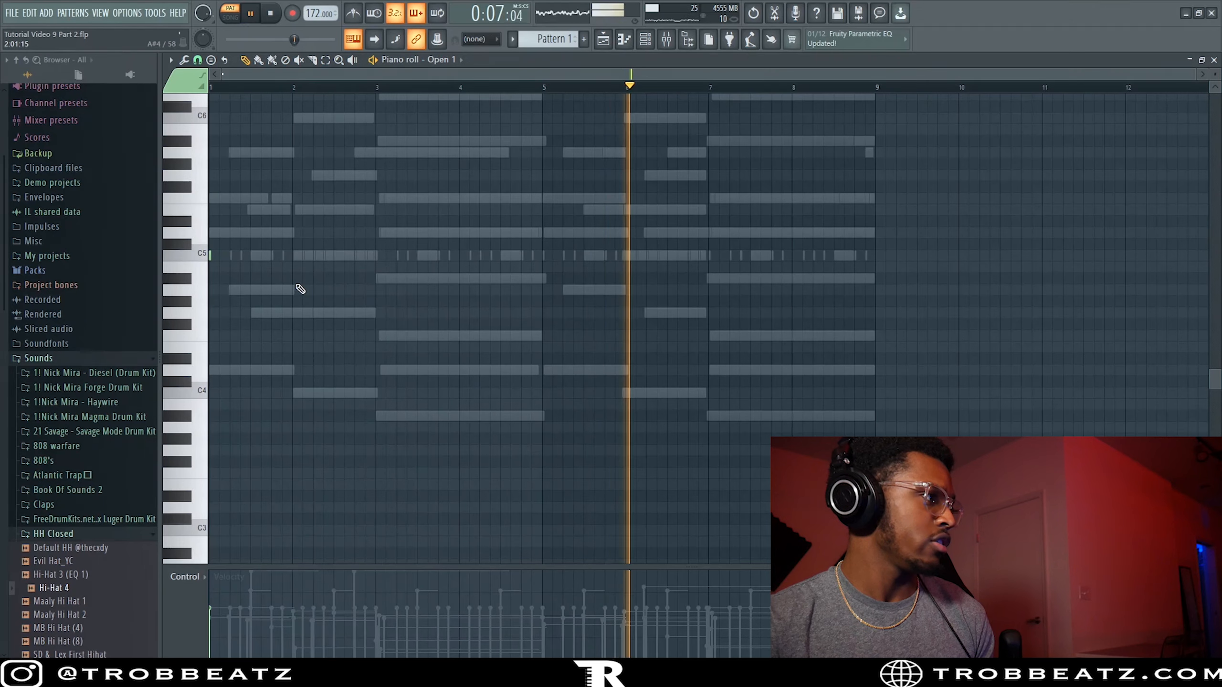
key("ctrl+a")
left_click_drag(210, 255, 243, 259)
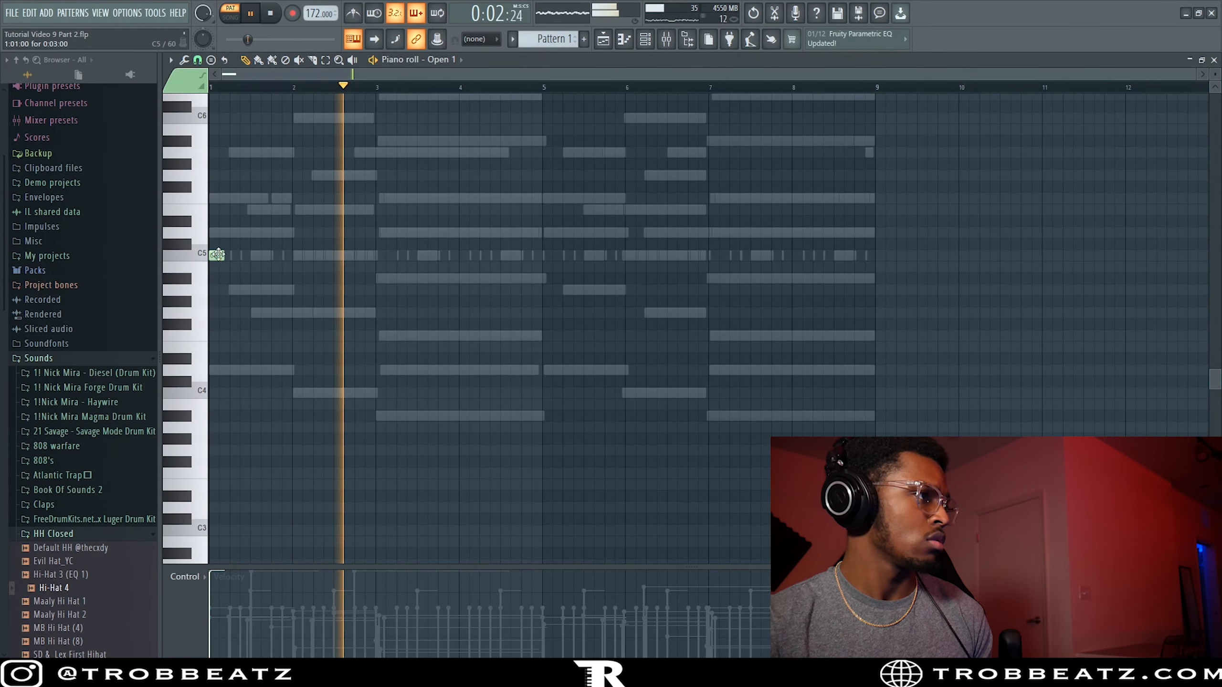
left_click(550, 256)
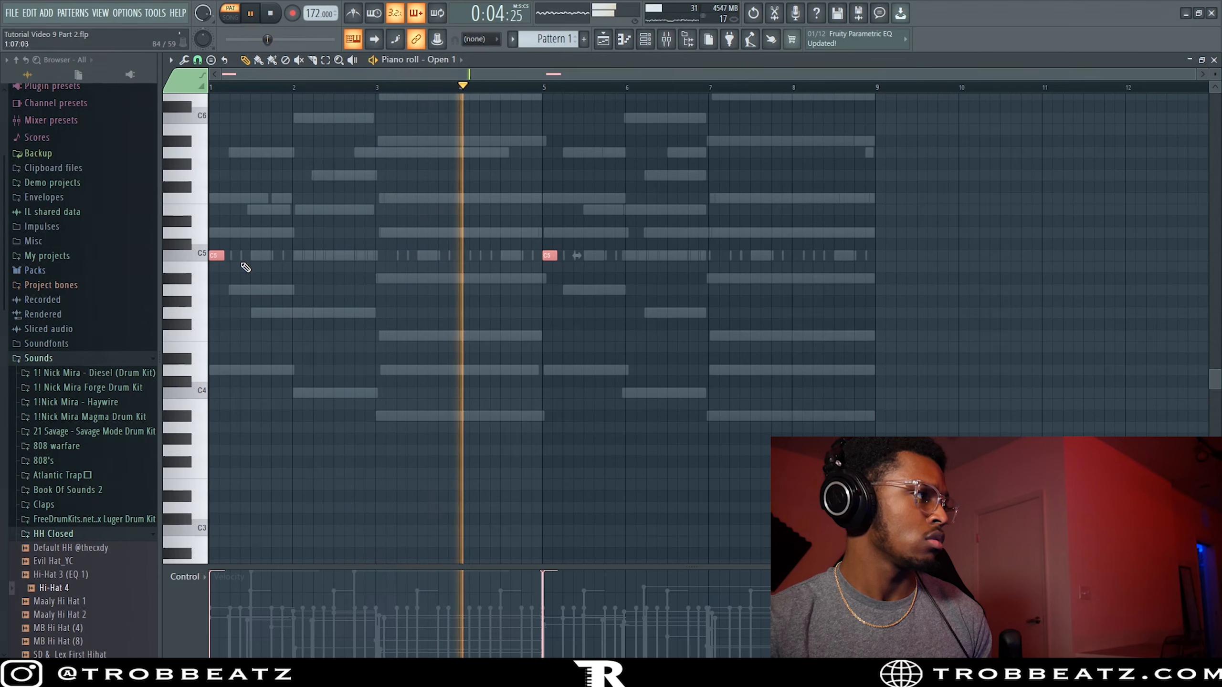
left_click(1214, 60)
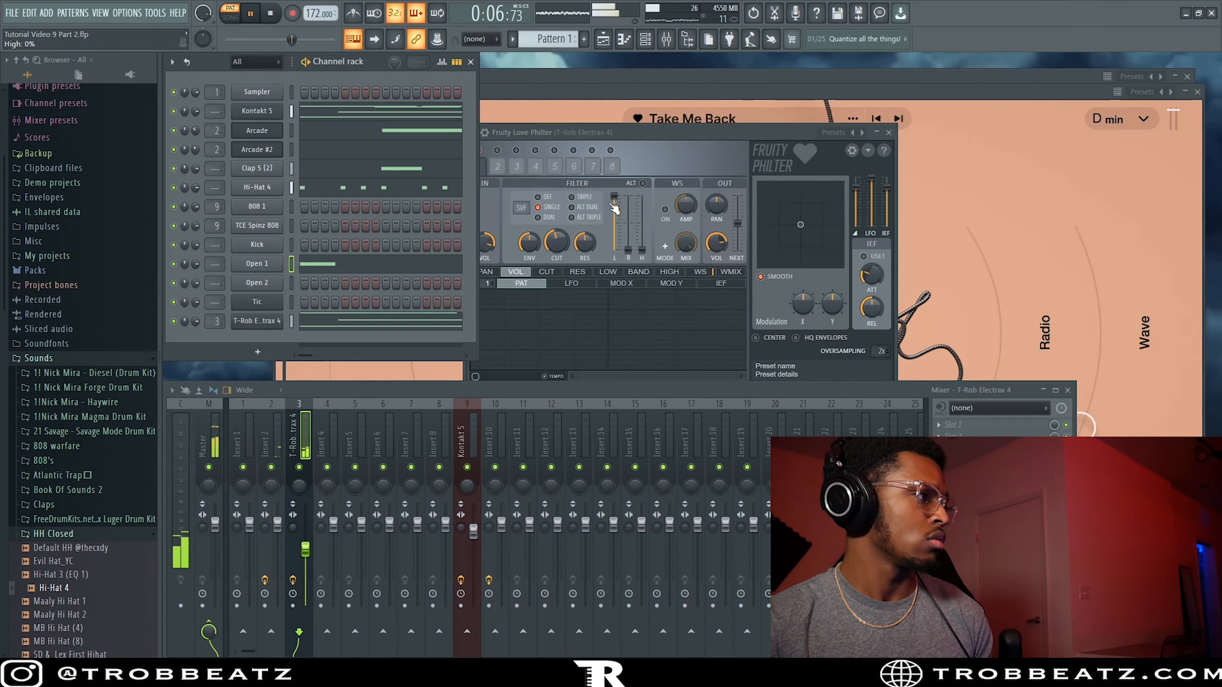
- Place a two-step C5 note on the third step of bar 2 in the Open 2 channel's piano roll
right_click(276, 291)
left_click(299, 280)
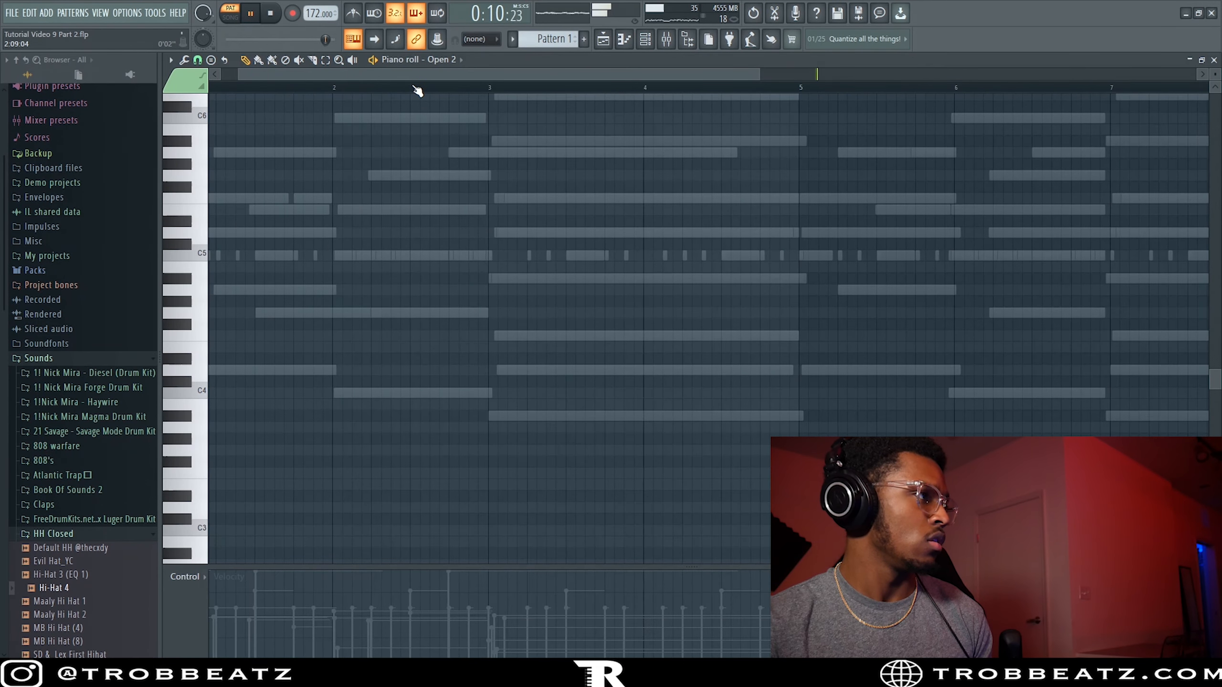
key("space")
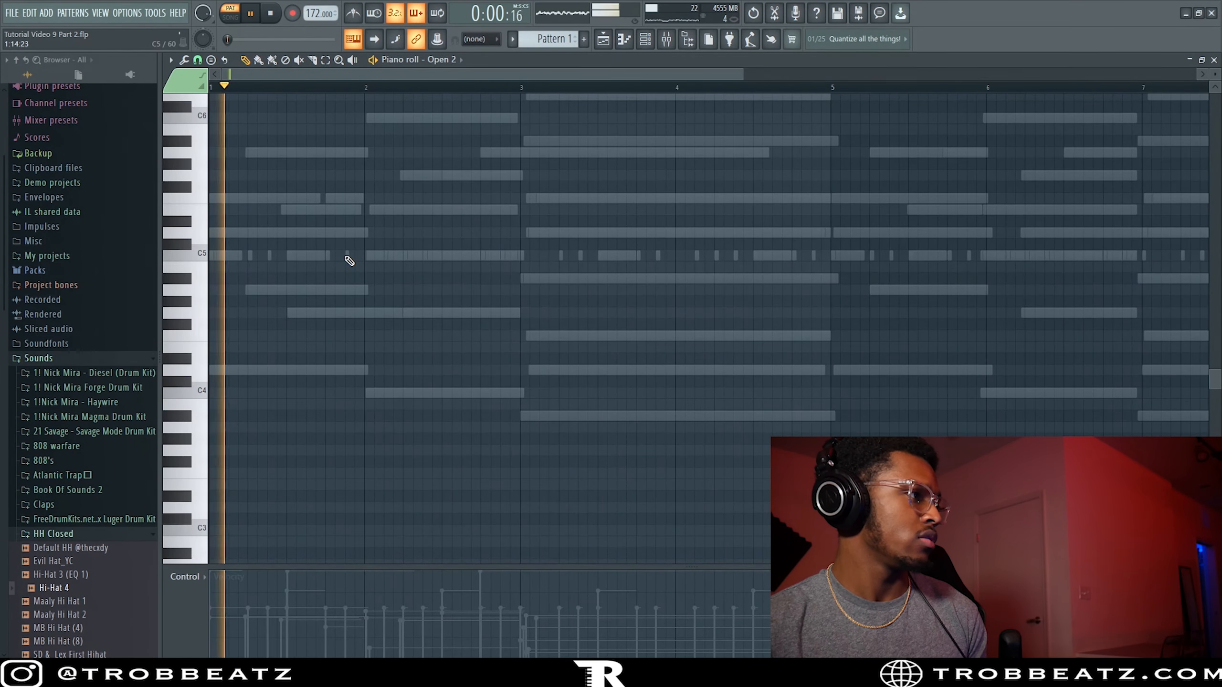
left_click(352, 255)
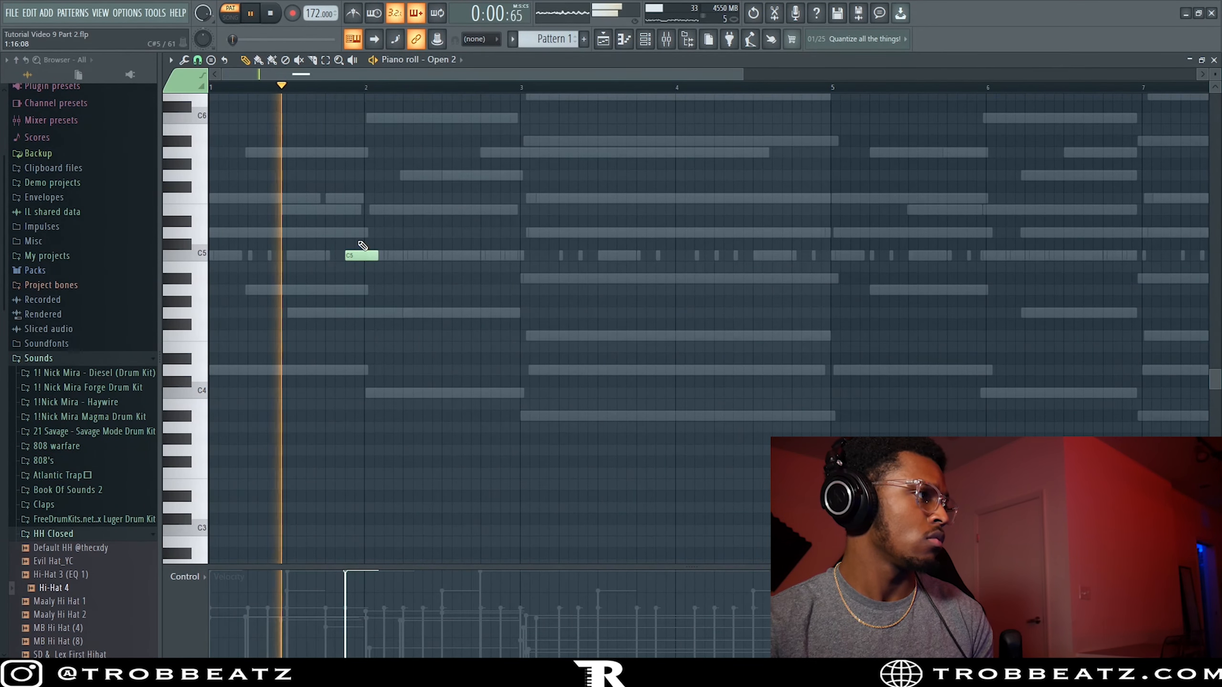
left_click_drag(354, 257, 392, 257)
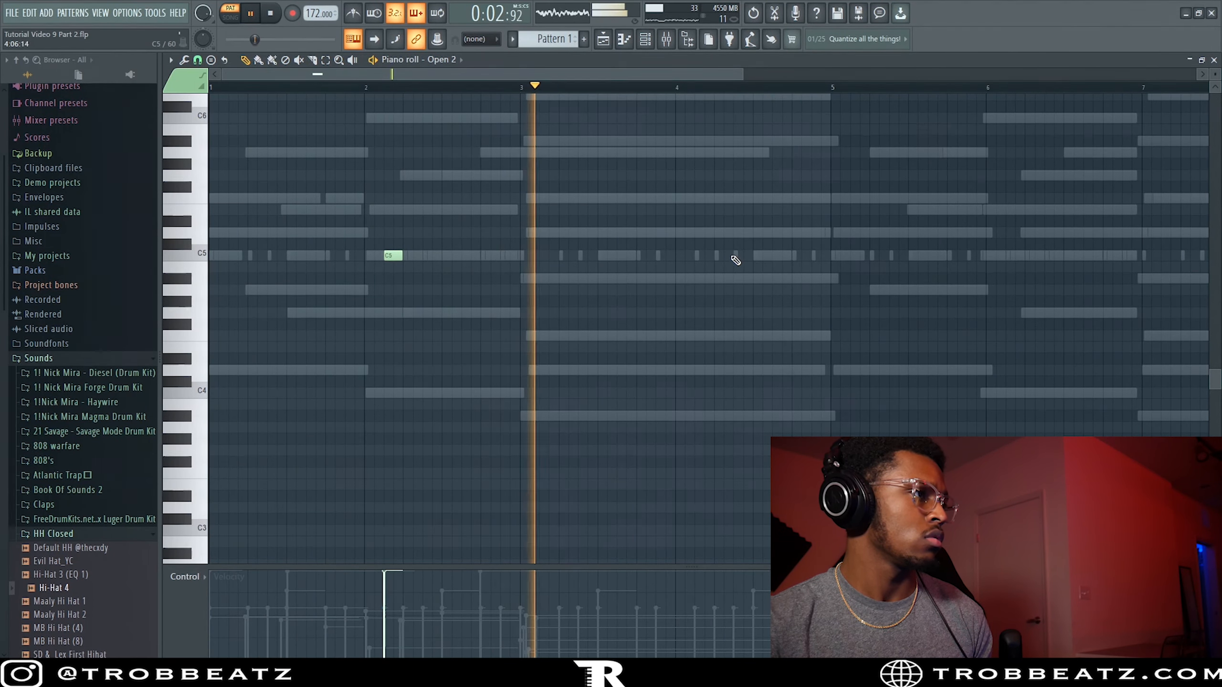
- Add Open 2 C5 notes: two near the end of bar 4, one at the end of bar 6, and two closing bar 8
left_click(799, 255)
left_click_drag(800, 257, 821, 256)
scroll(866, 288, "down", 1)
left_click_drag(630, 244, 672, 259)
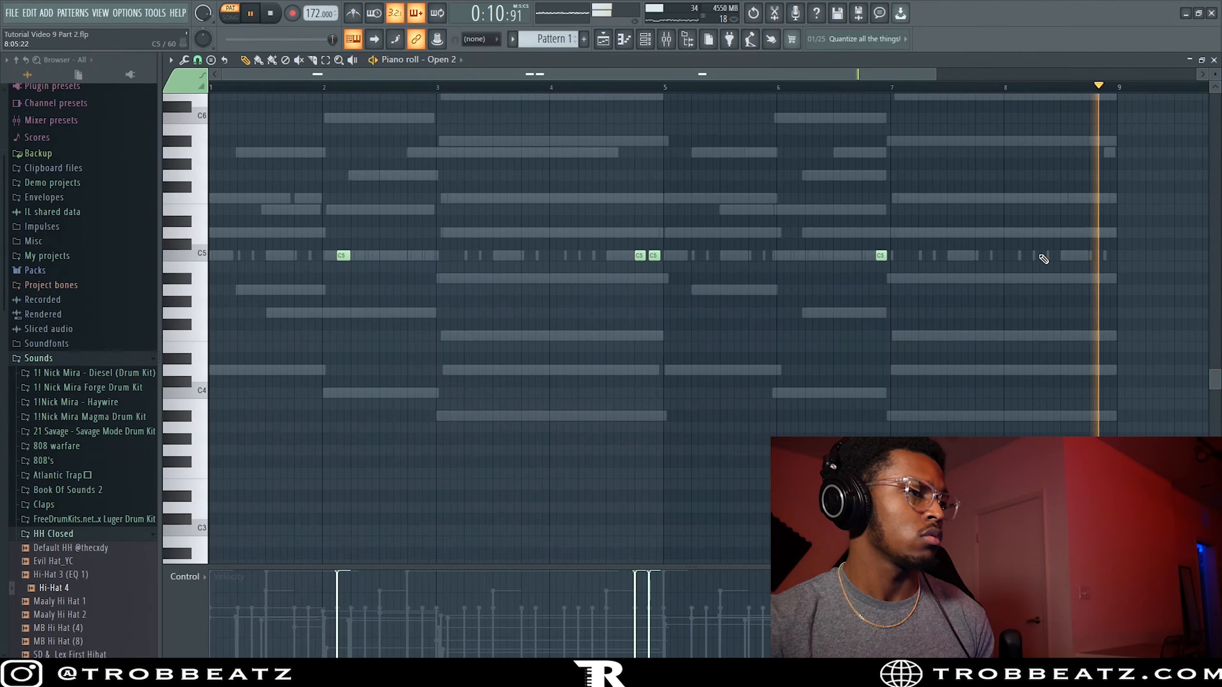
left_click(1096, 254)
left_click(1107, 254)
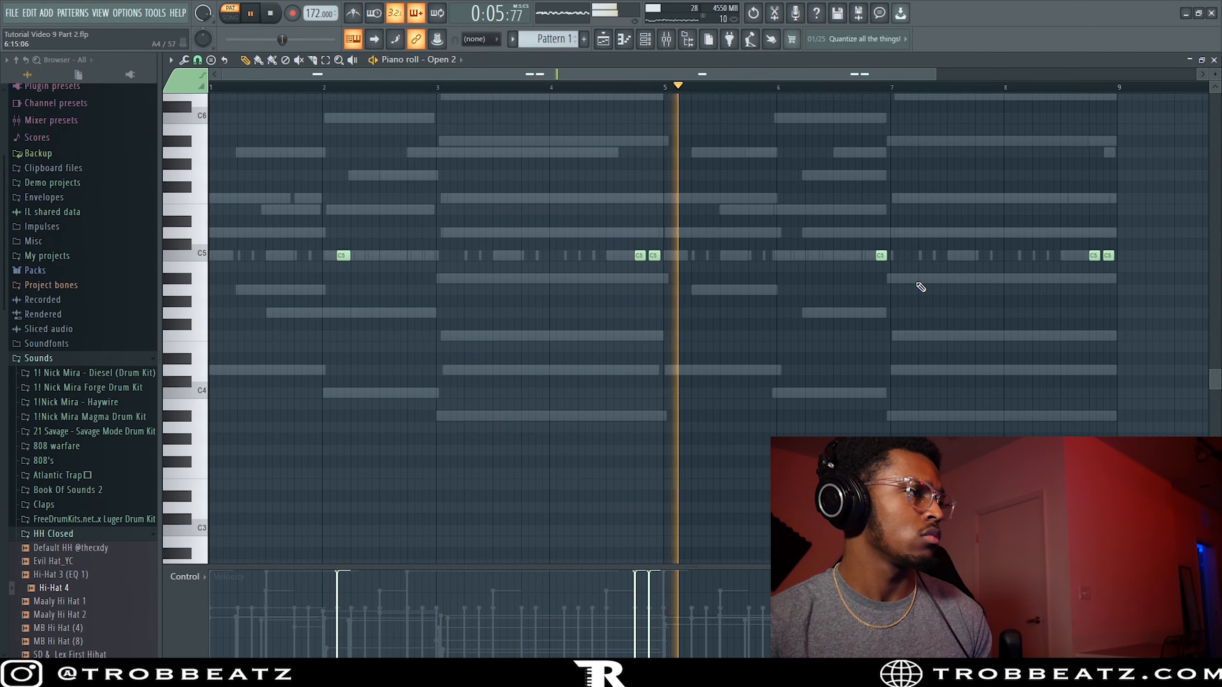
left_click(1214, 60)
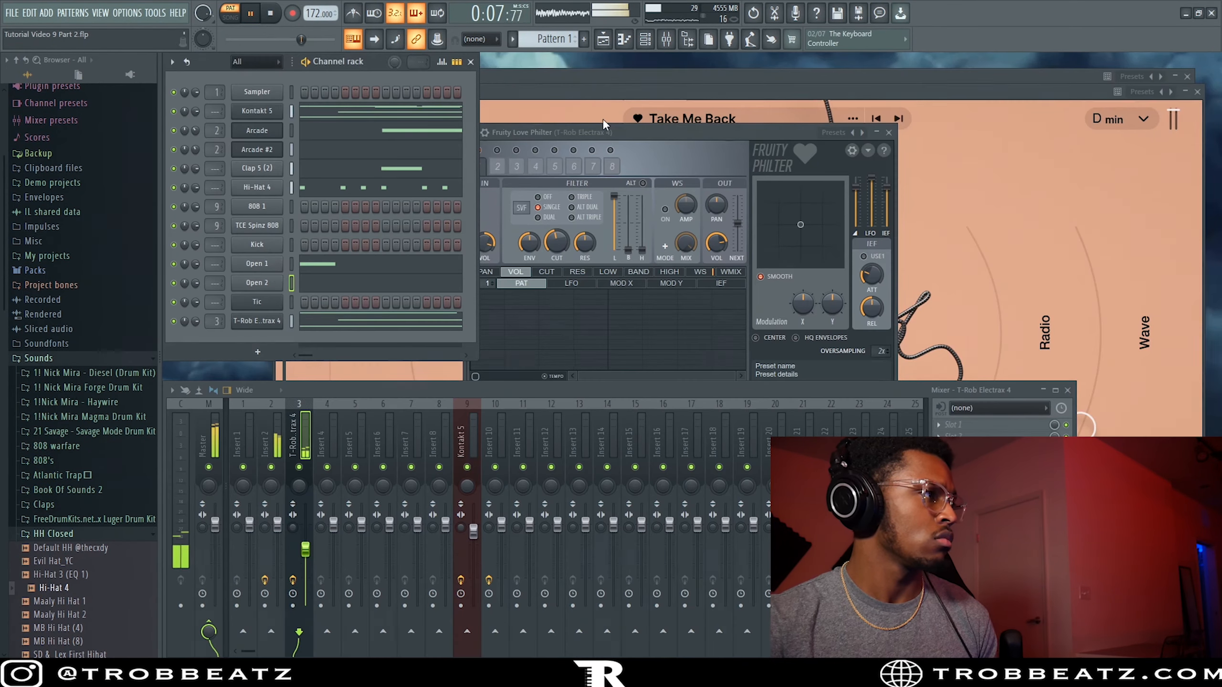
- Transpose all of the Kontakt 5 notes up one octave and play the pattern back
left_click(355, 118)
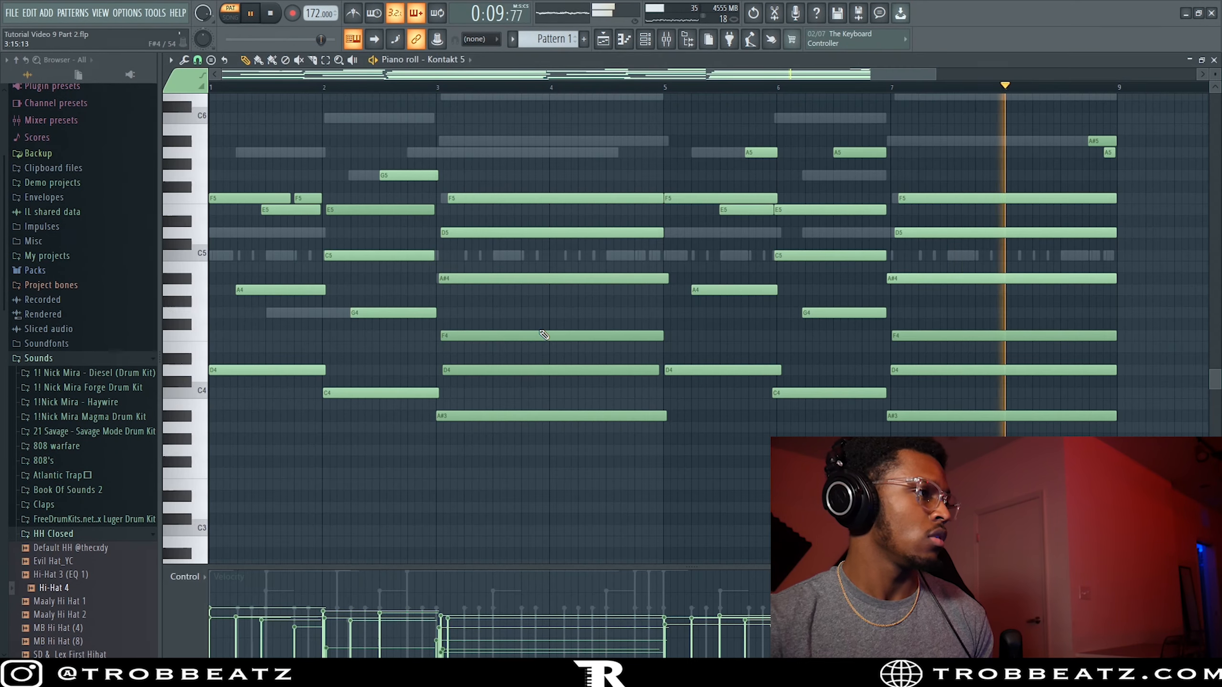
key("ctrl+Up")
key("space")
key("space")
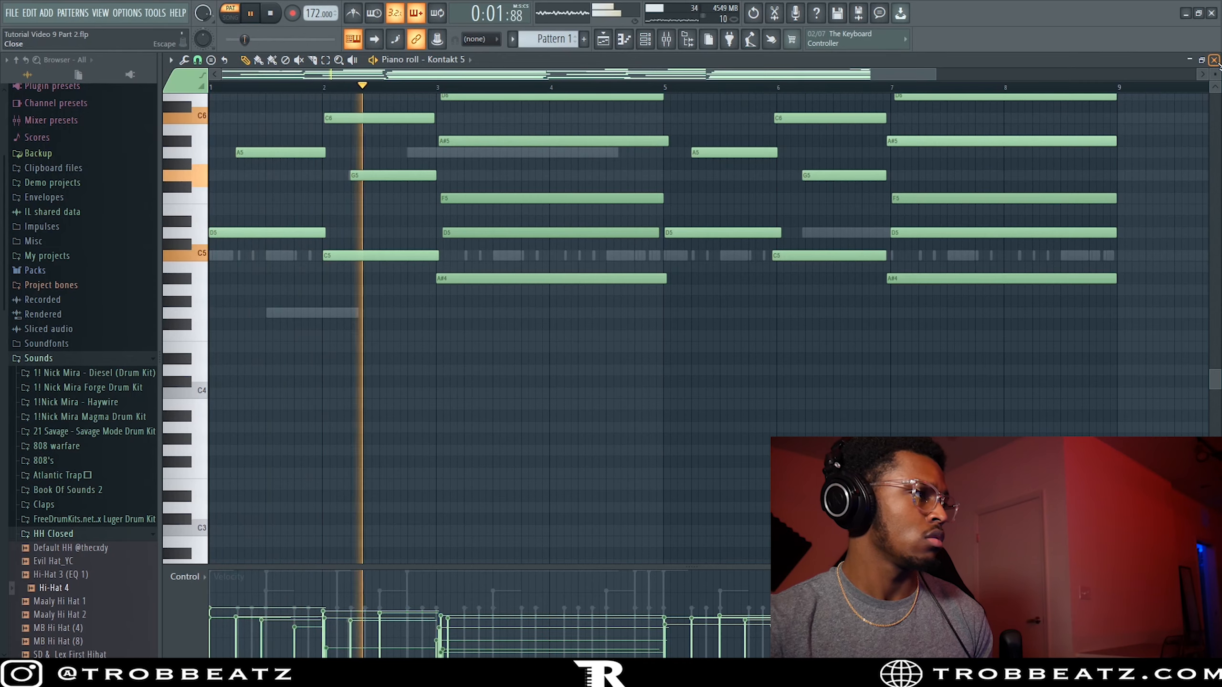
left_click(1214, 60)
- Draw a D5 note at the start of bar 1 for the 808 1 channel and try it an octave higher
right_click(279, 213)
left_click(308, 204)
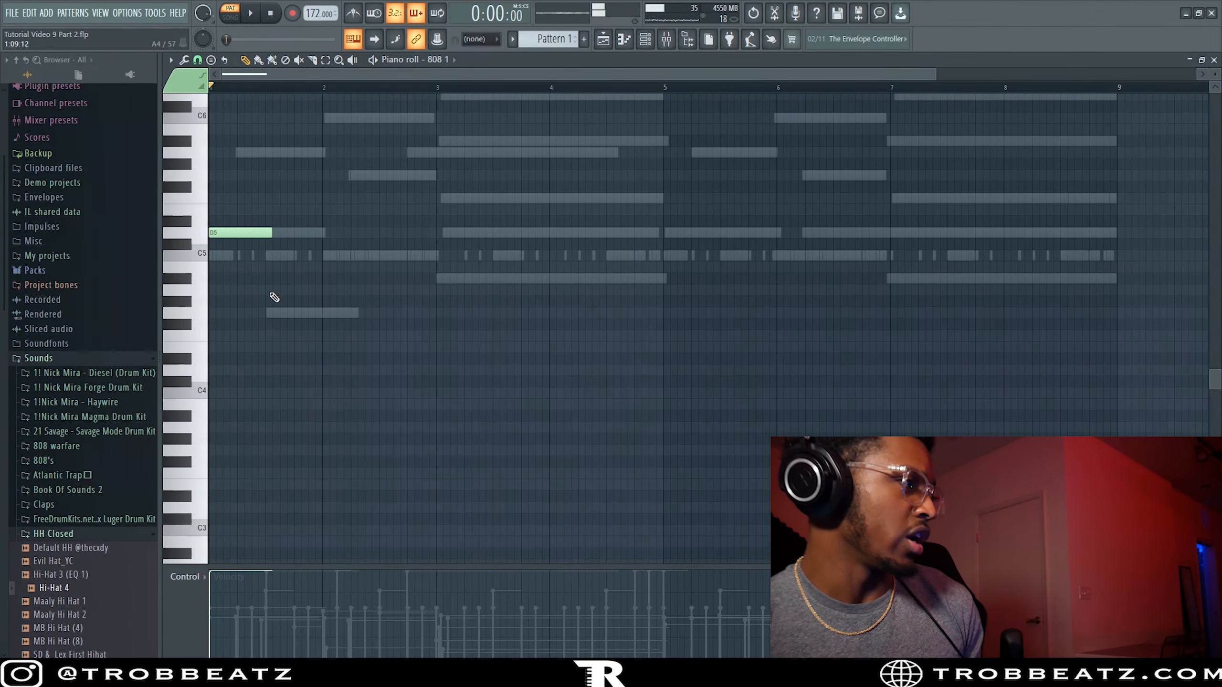
left_click_drag(286, 285, 211, 195)
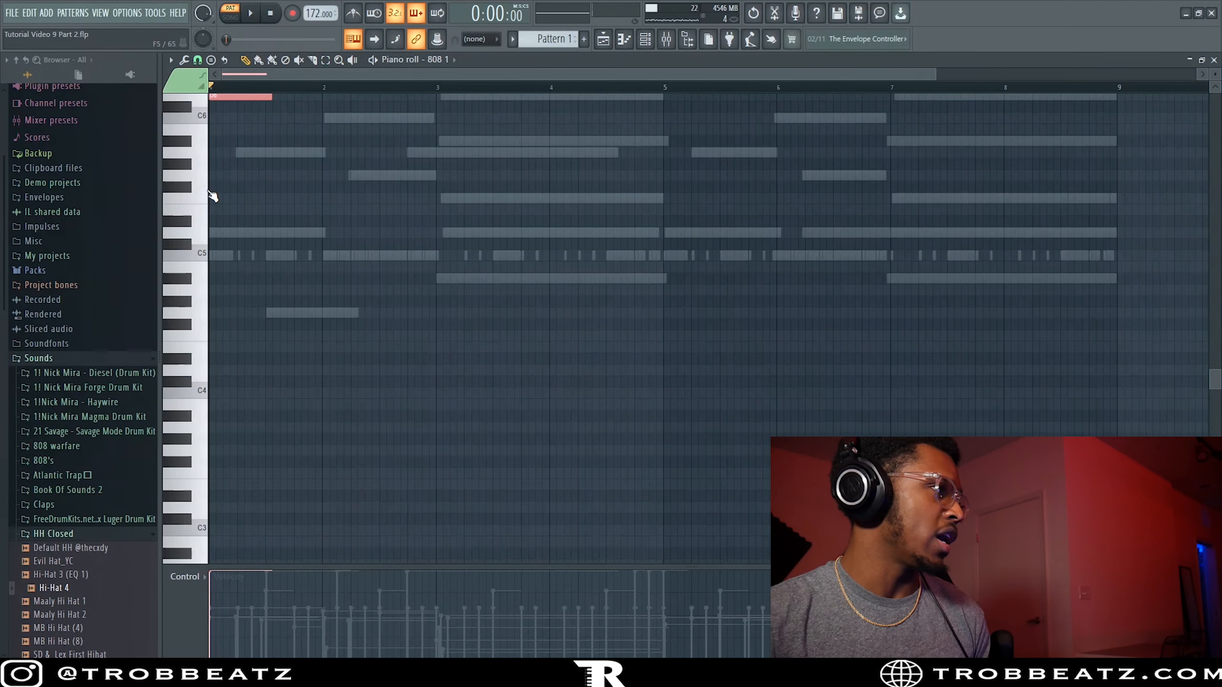
scroll(337, 211, "up", 3)
left_click(351, 212, "ctrl")
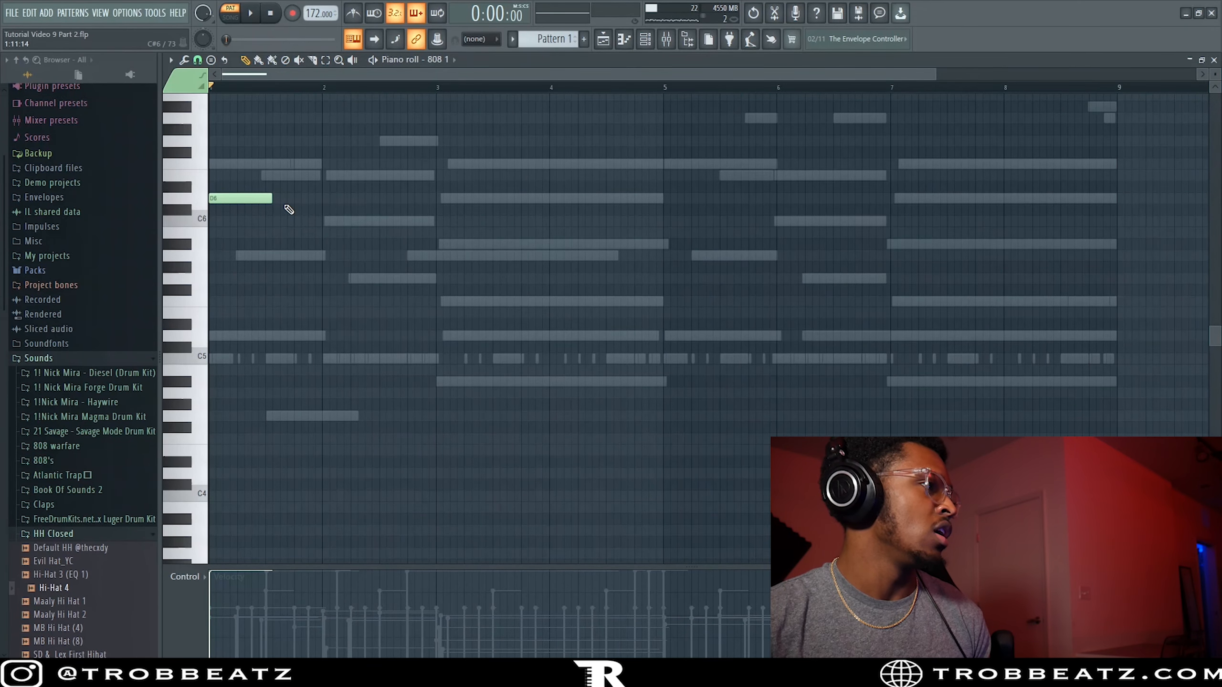
key("space")
- Lower the volume of mixer track 9 to 70% and return the 808 note in bar 1 to D5
left_click(1214, 59)
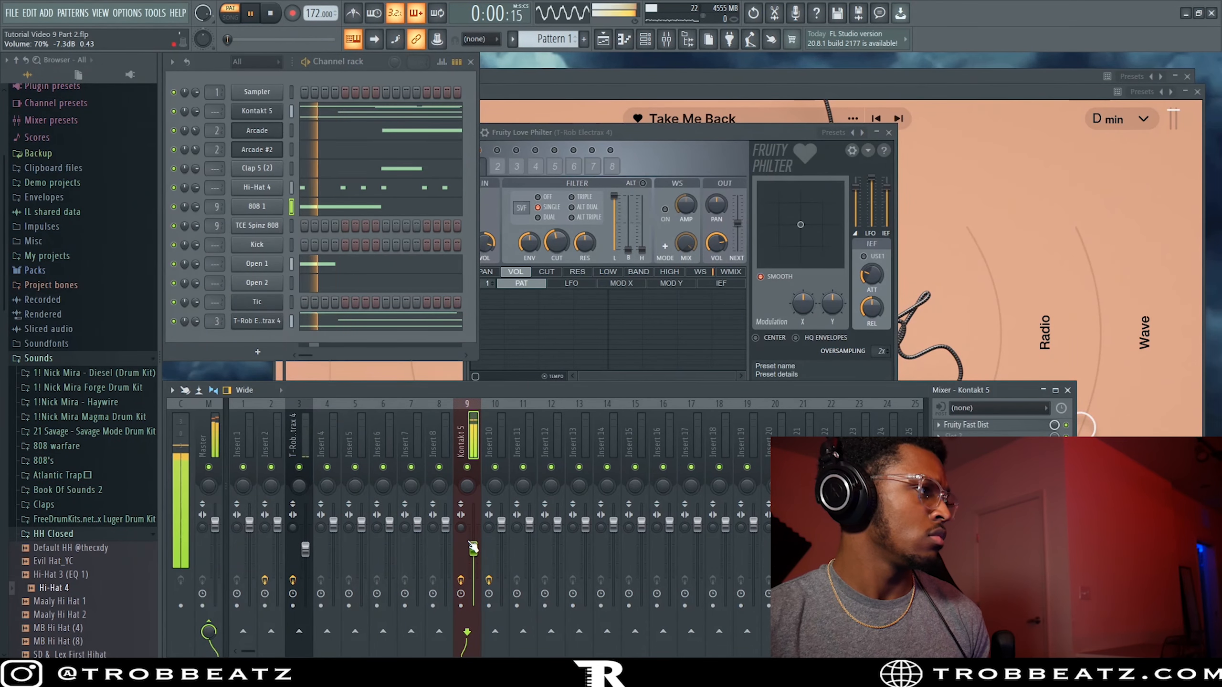
left_click(328, 214)
key("space")
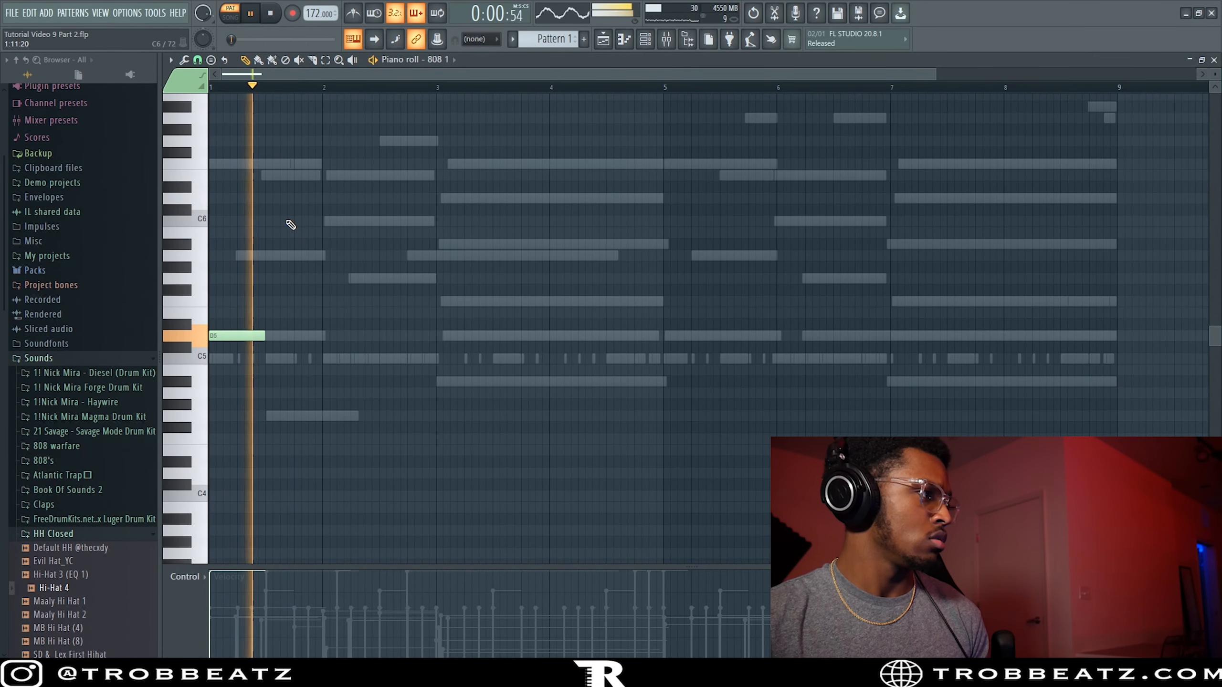
- Add two adjoining C5 notes in bar 2 and an A#4 note at the start of bar 3 to the 808 line
scroll(350, 363, "up", 2)
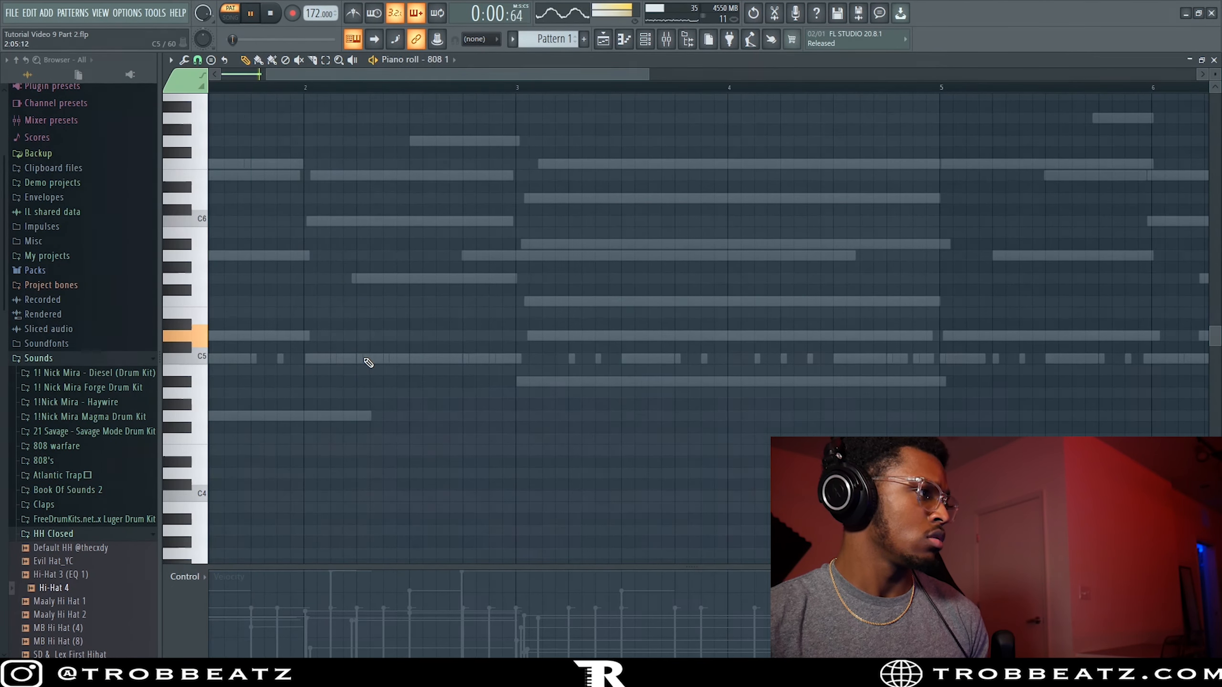
left_click_drag(435, 343, 446, 365)
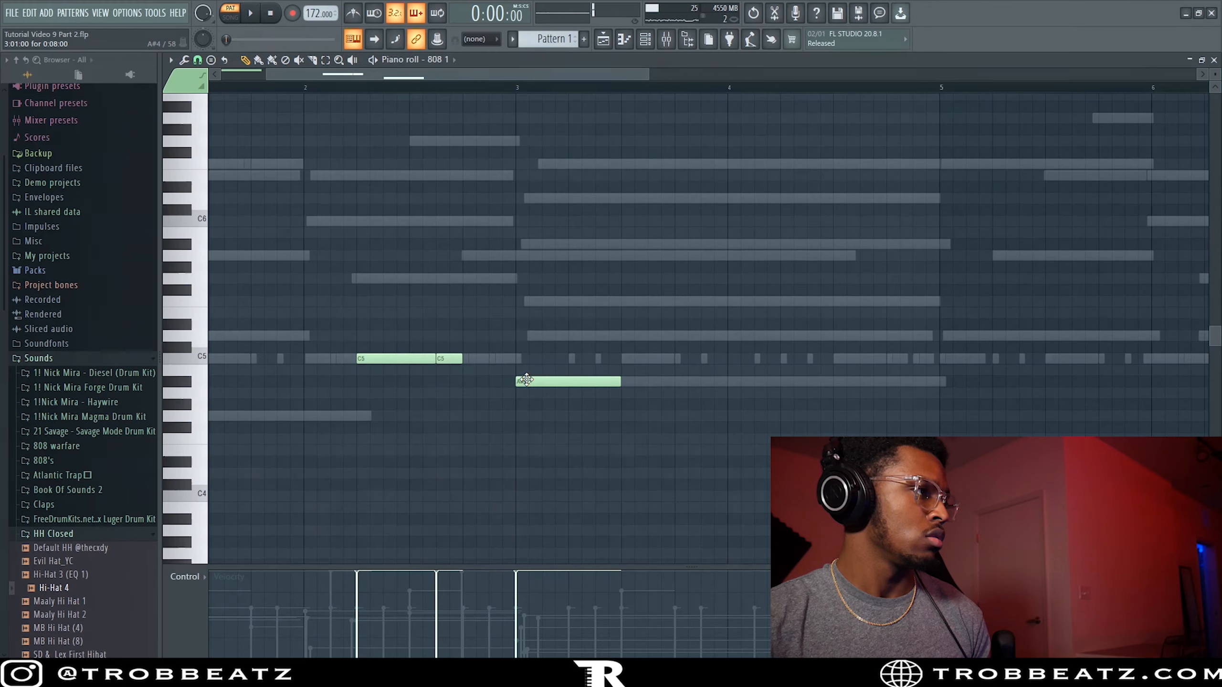
scroll(537, 389, "down", 1)
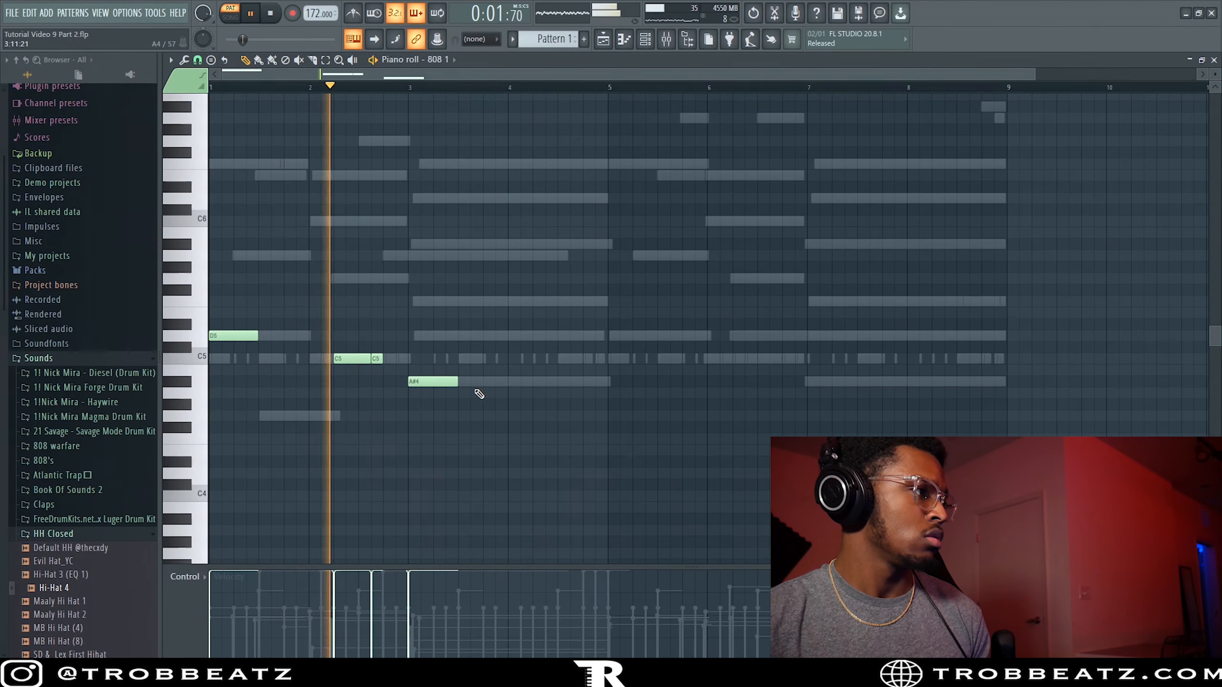
scroll(378, 383, "up", 1)
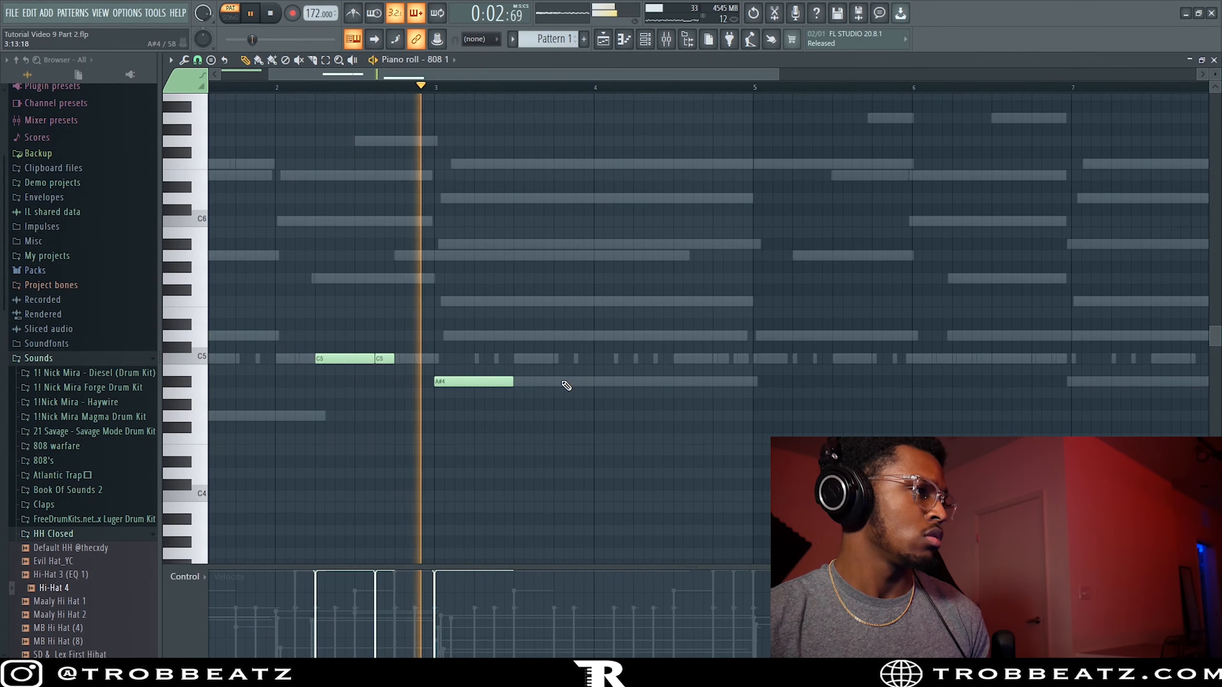
- Add two A#4 notes filling bar 4 to its end, and lengthen bar 2's second C5 and bar 1's D5
left_click(640, 384)
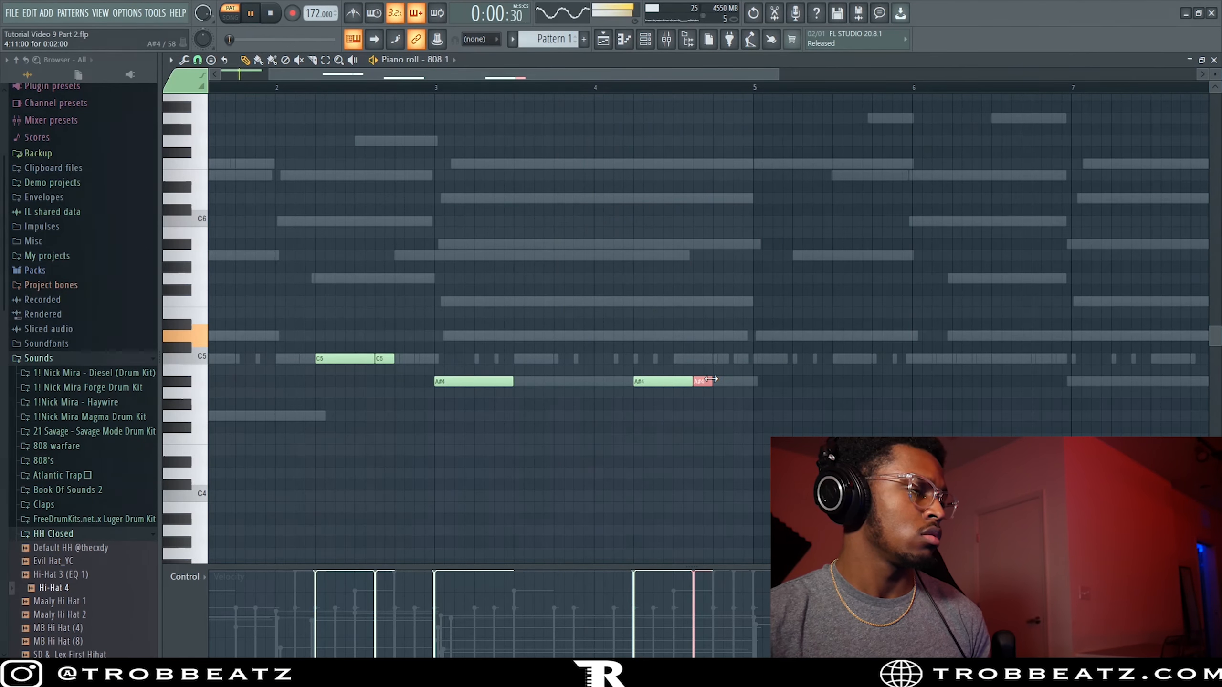
scroll(365, 365, "down", 3)
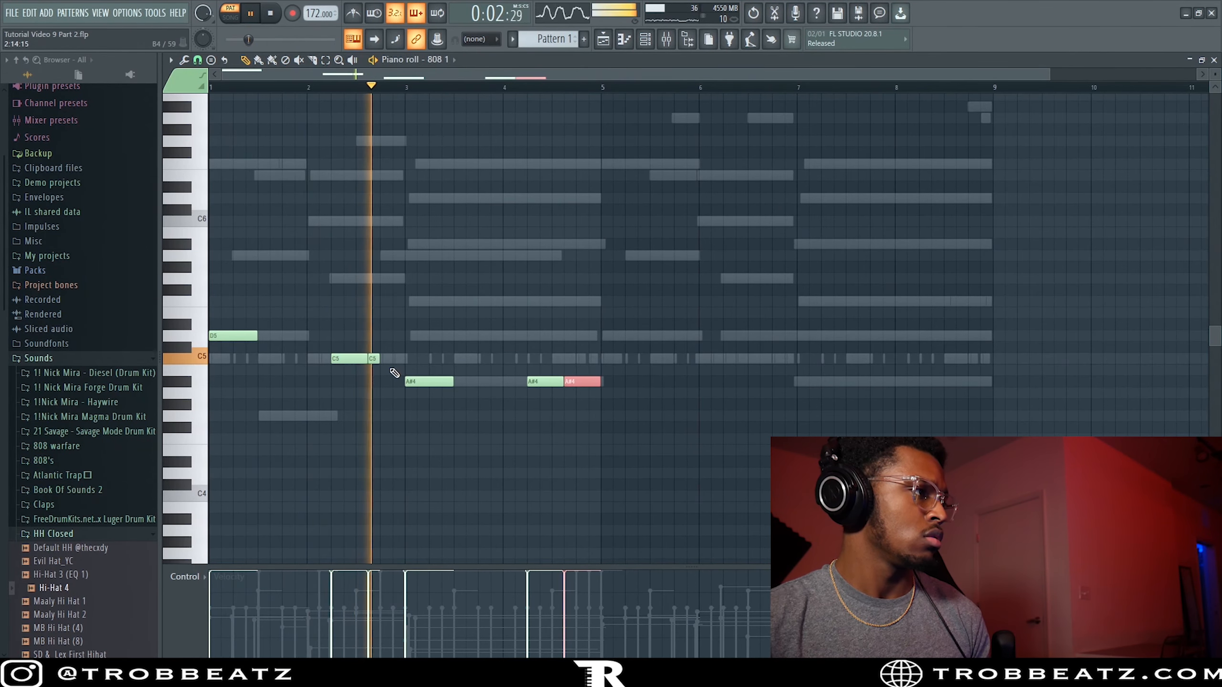
left_click_drag(378, 359, 404, 359)
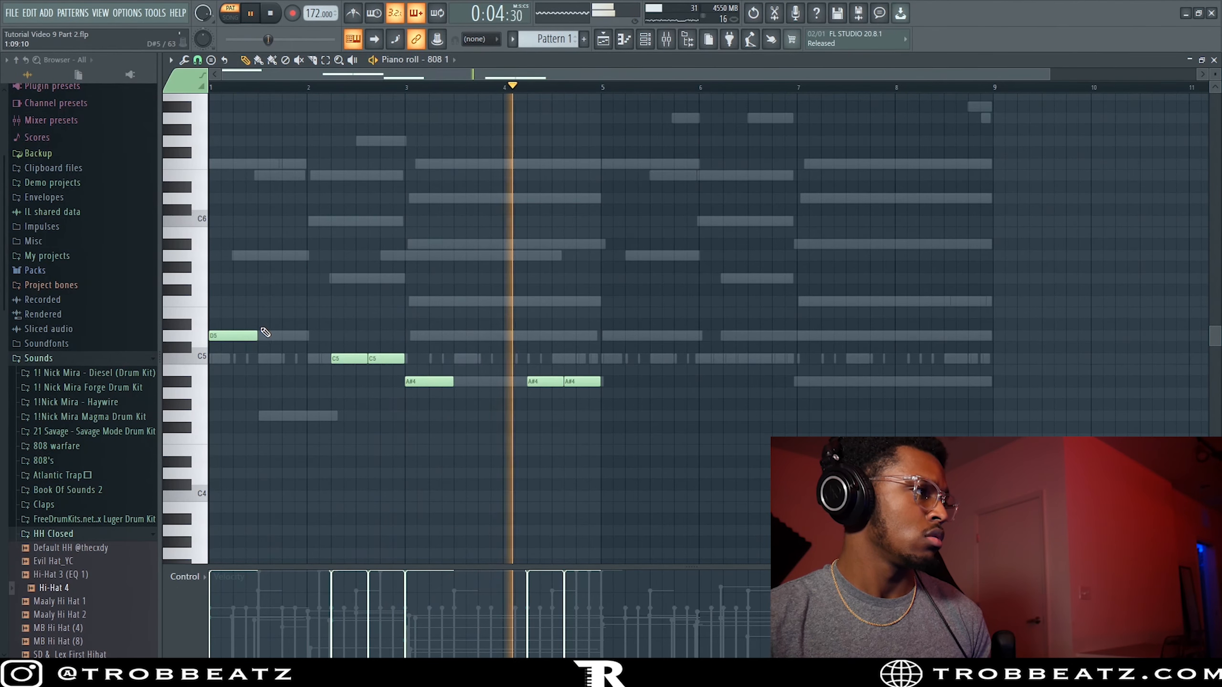
left_click_drag(255, 336, 293, 339)
- Duplicate the four-bar 808 pattern from bar 5 and transpose all its notes down one octave
key("ctrl+b")
key("ctrl+d")
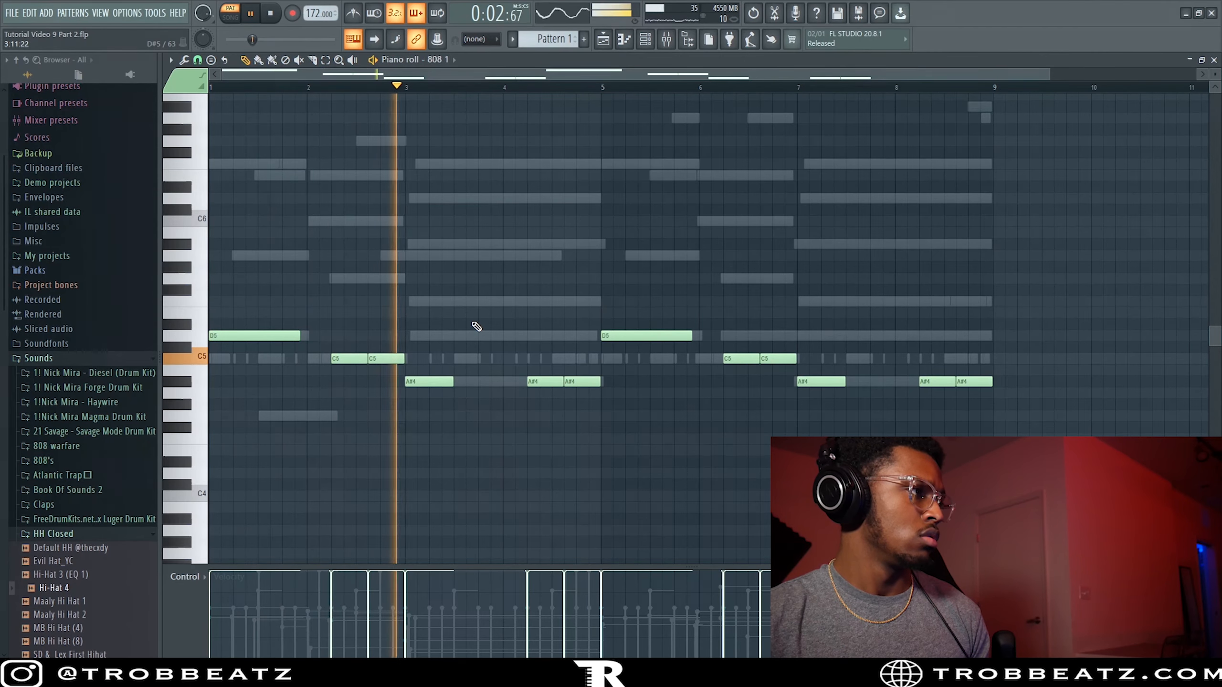
scroll(476, 316, "down", 1)
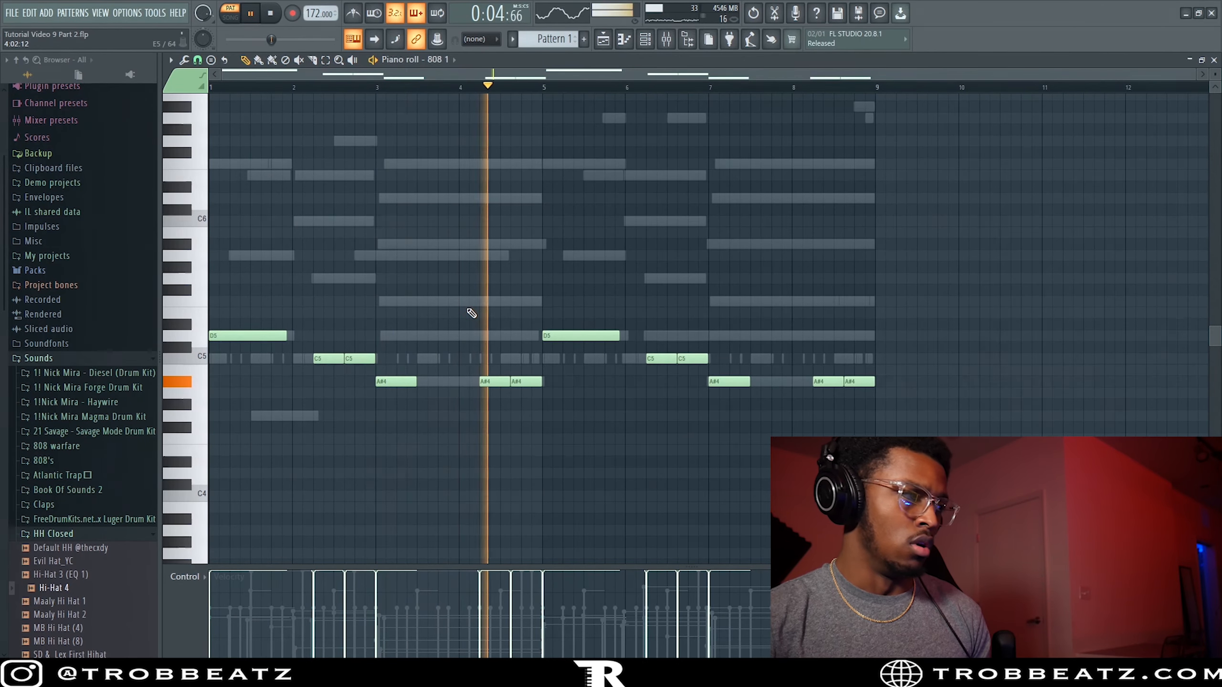
key("ctrl+Down")
- Rework bar 6 of the 808 line into three C4 hits and lengthen bar 7's A#3 note to 1:02:00
scroll(669, 269, "up", 2)
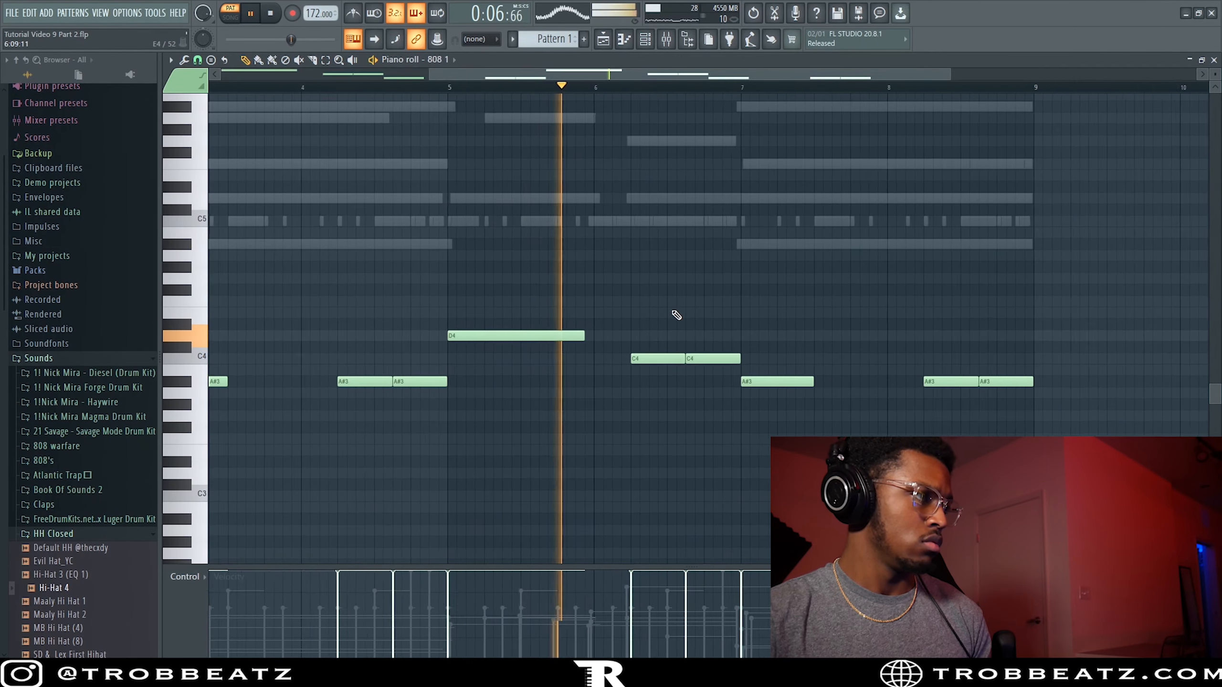
left_click_drag(650, 342, 650, 371)
right_click(709, 313)
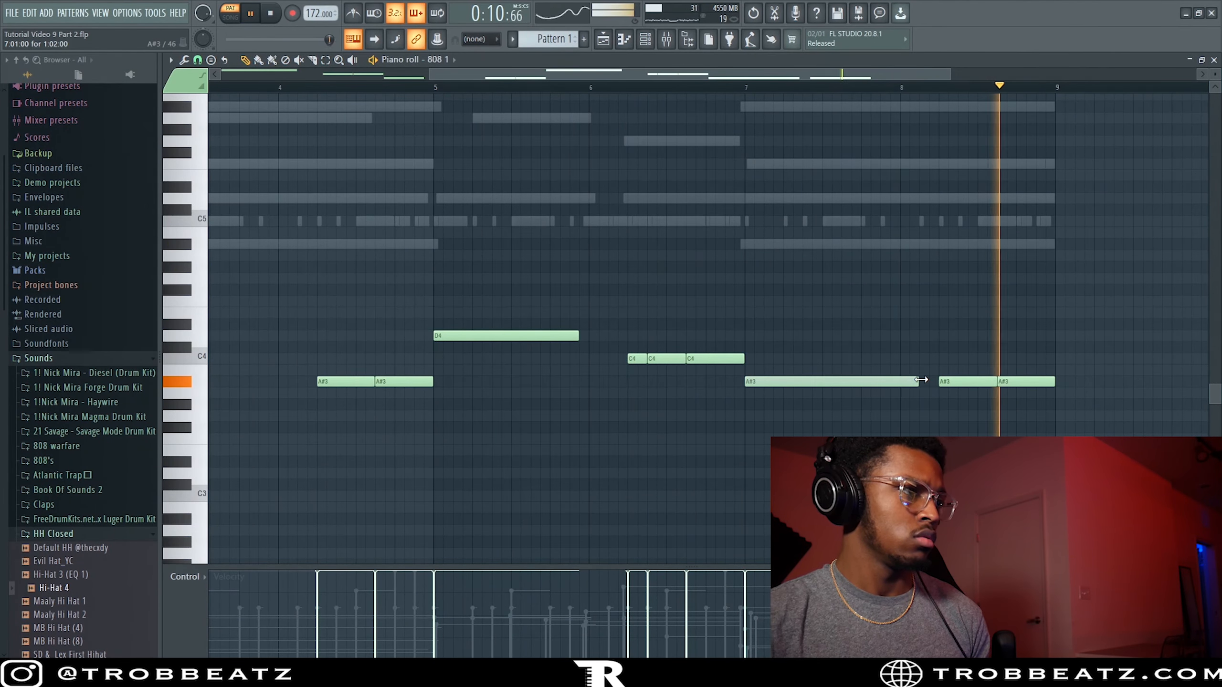
- Add an extra A#3 hit in bar 8 and a short F4 note at the end of that bar
left_click(1058, 290)
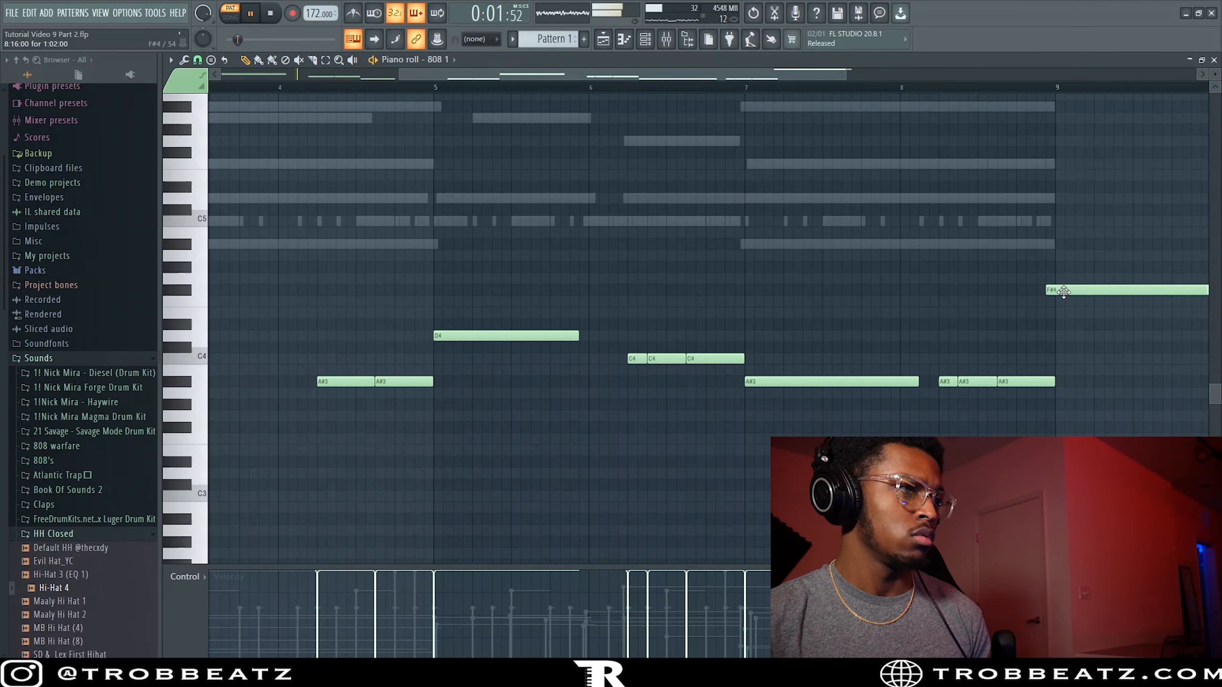
double_click(1053, 313)
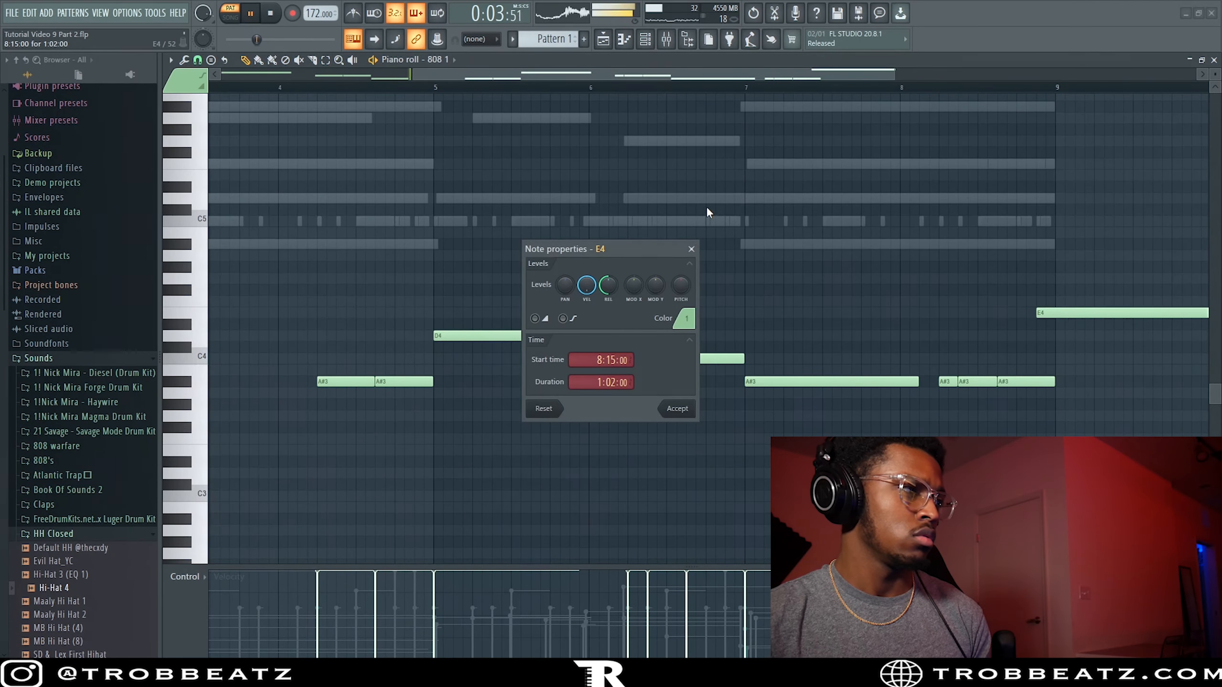
left_click(691, 249)
mouse_move(1057, 310)
left_mouse_down()
mouse_move(1059, 299)
mouse_move(1059, 315)
left_mouse_up()
right_click(674, 277, "ctrl")
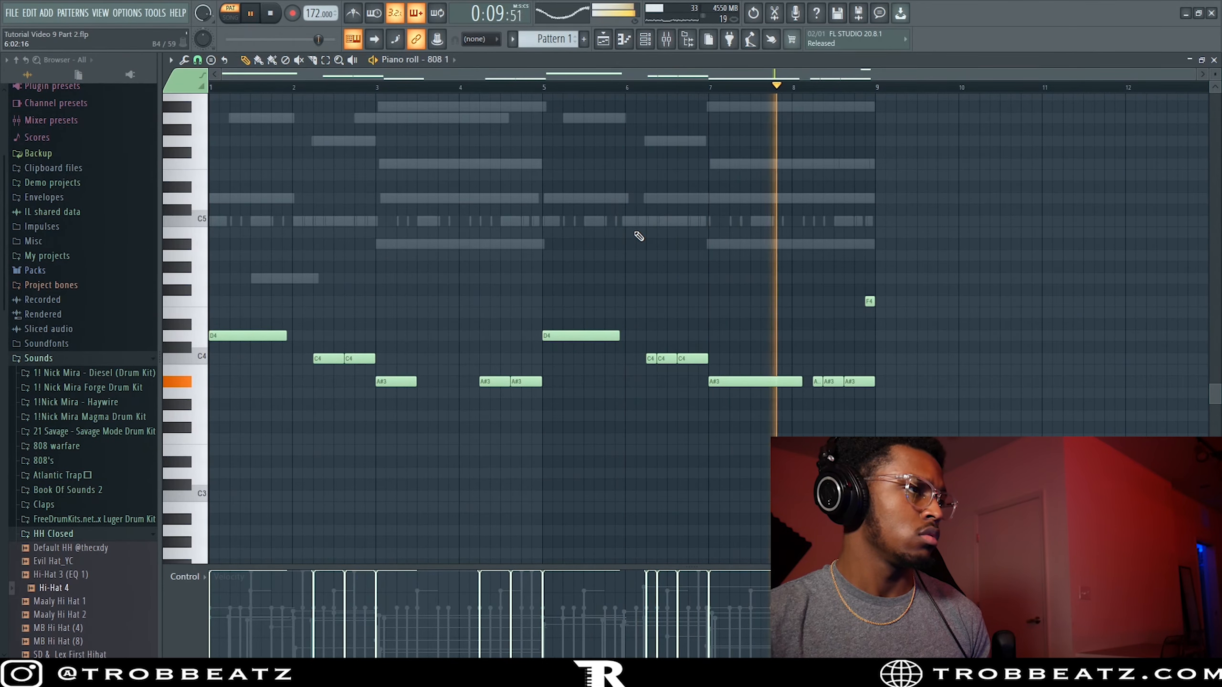
- Extend the 808's A#3 note from bar 3 into bar 4 and its D4 note from bar 1 into bar 2
left_click_drag(416, 382, 468, 385)
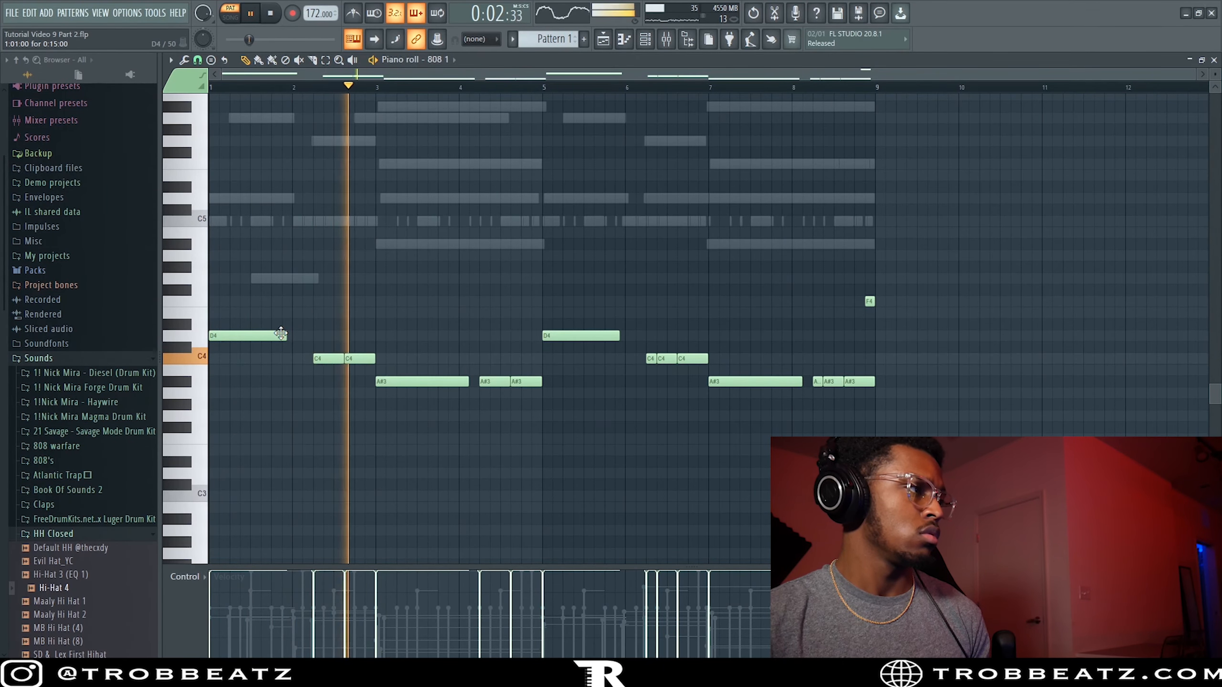
left_click_drag(285, 333, 294, 333)
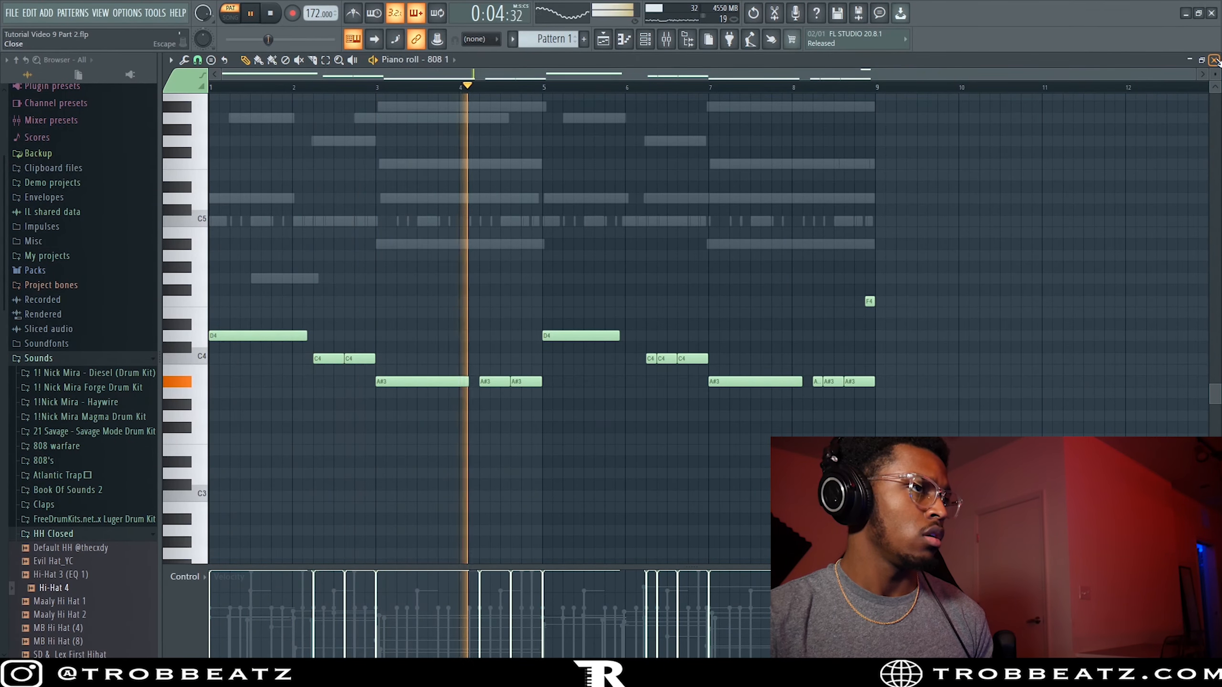
key("F7")
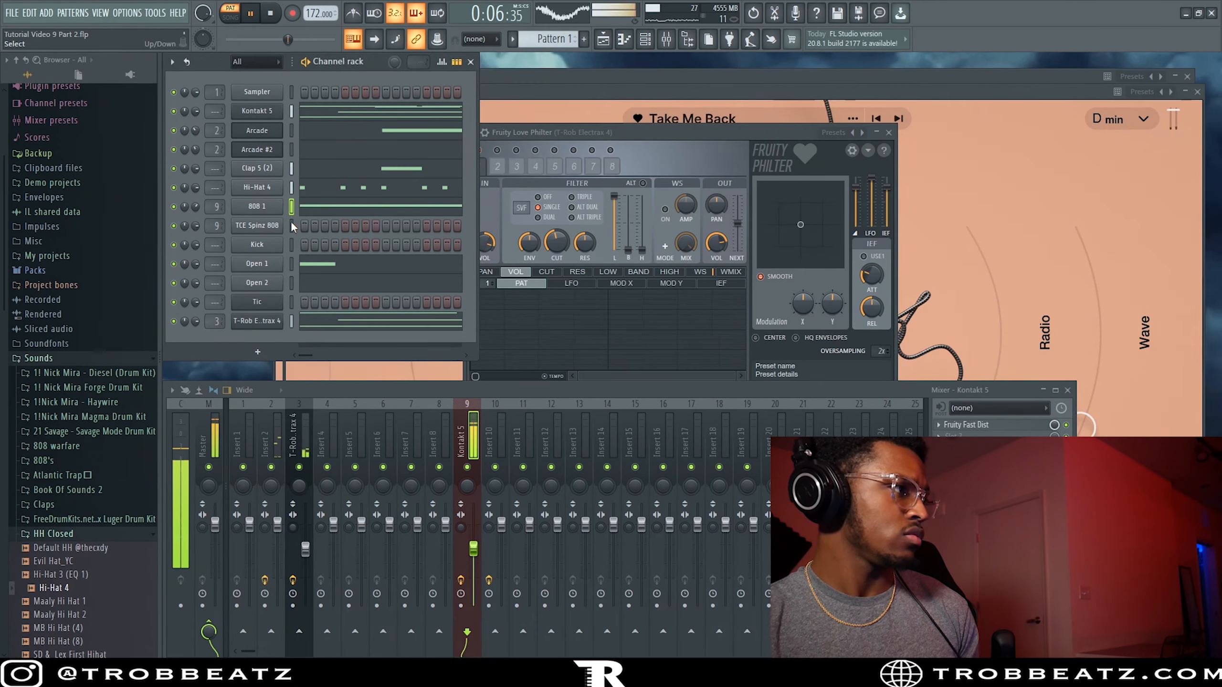
- Paste the 808 1 note pattern into the Kick channel and stop playback
left_click(292, 244)
key("ctrl+v")
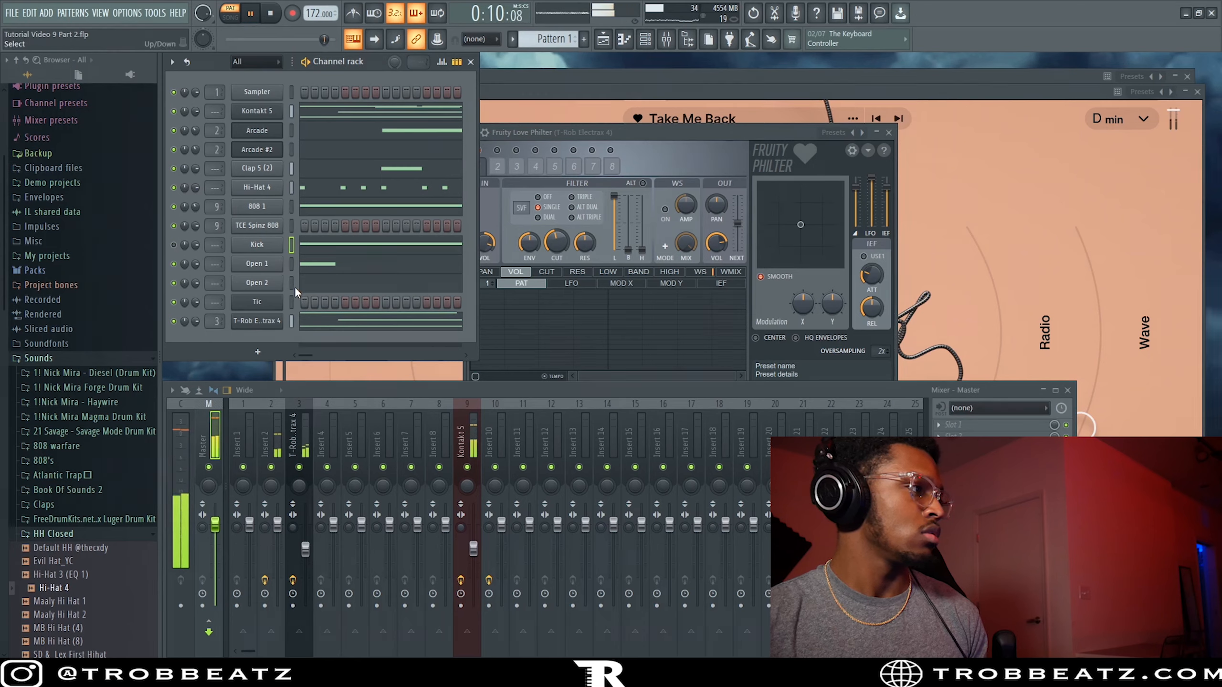
key("space")
- Open the Tic channel's notes and place a short C5 hit near the start of bar 3
right_click(282, 302)
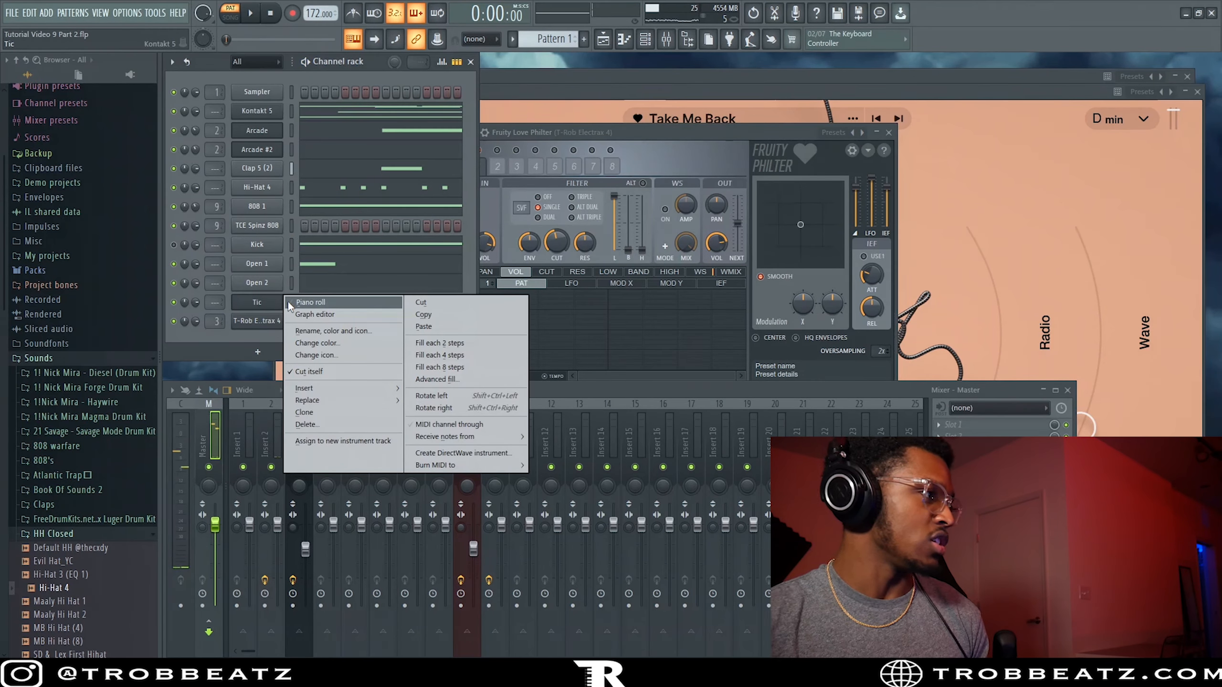
left_click(242, 346)
right_click(266, 298)
left_click(295, 301)
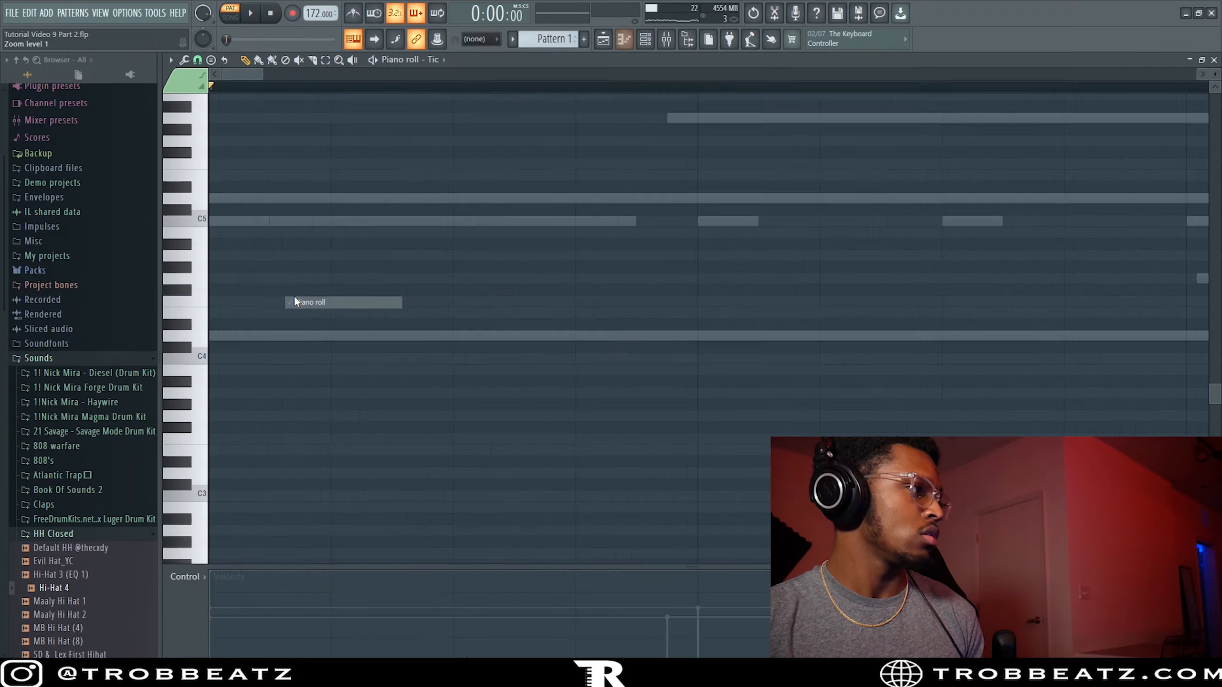
key("space")
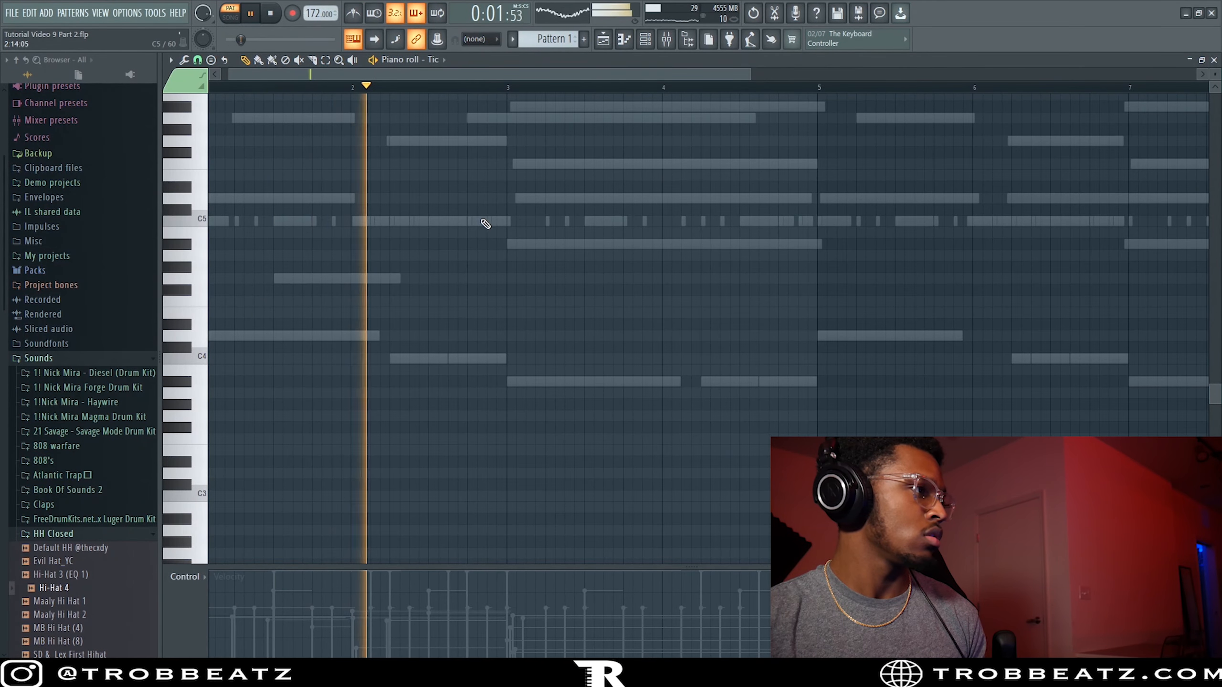
left_click(534, 221)
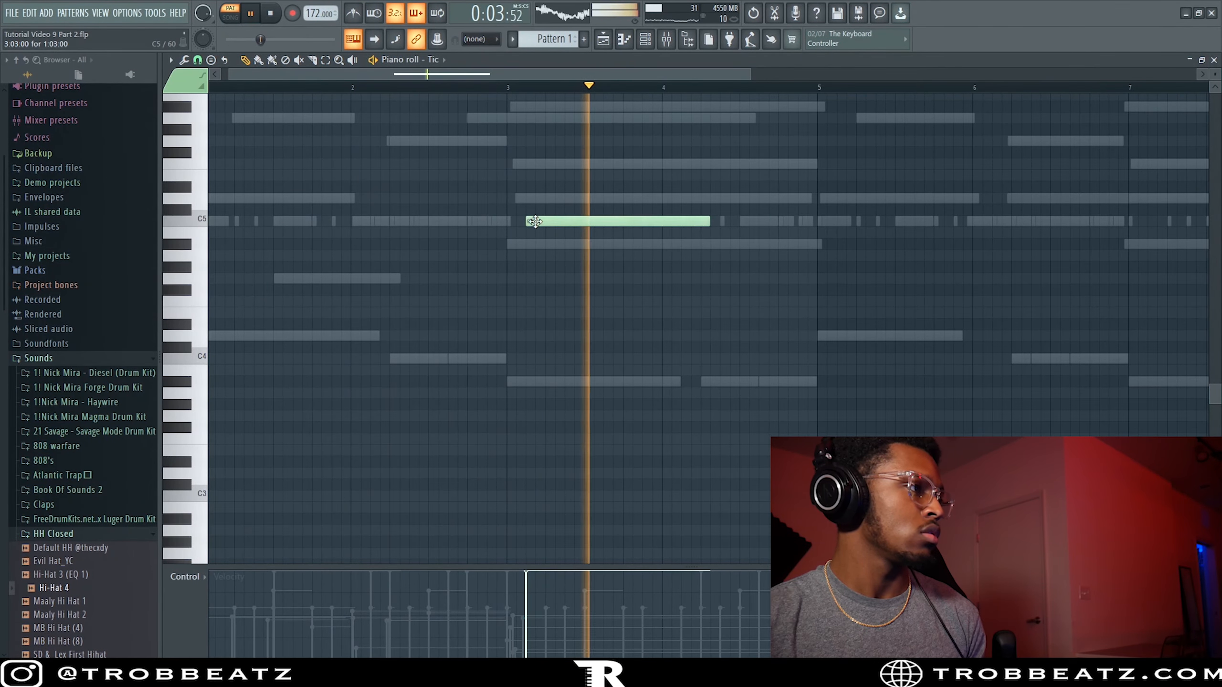
left_click_drag(545, 207, 550, 228)
key("space")
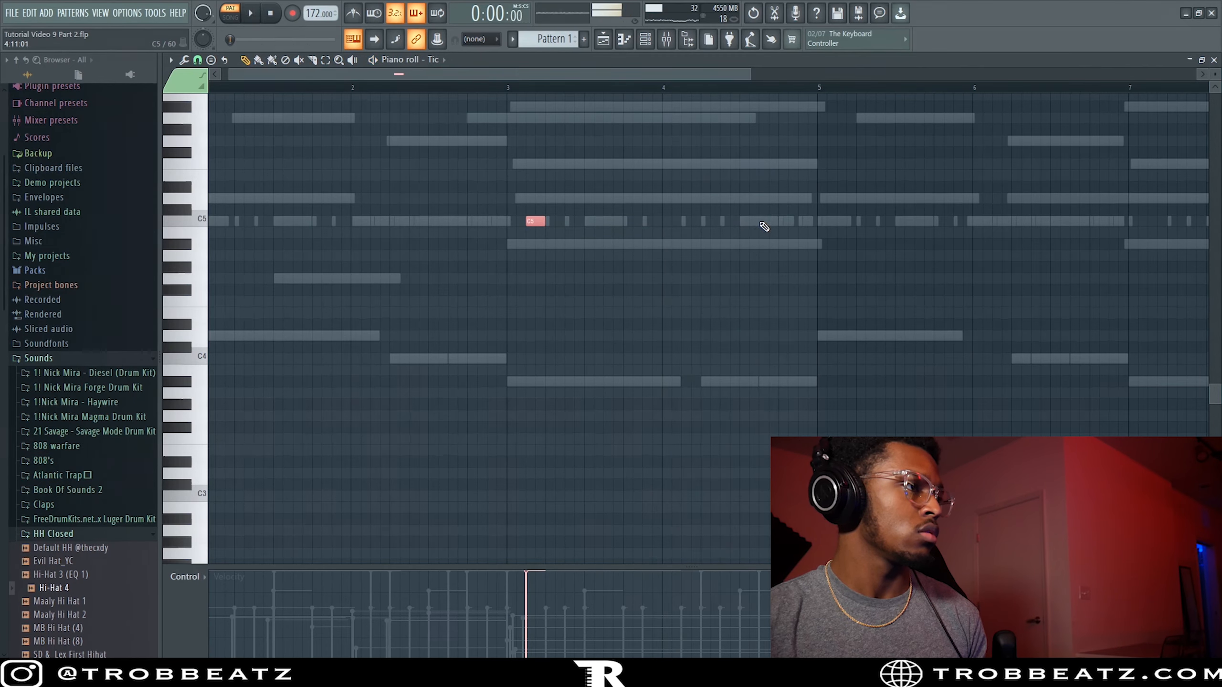
- Add two short C5 Tic hits near the end of bar 4
key("space")
left_click(765, 225)
left_click_drag(779, 212, 819, 232)
right_click(802, 222)
left_click(807, 223)
right_click(829, 222)
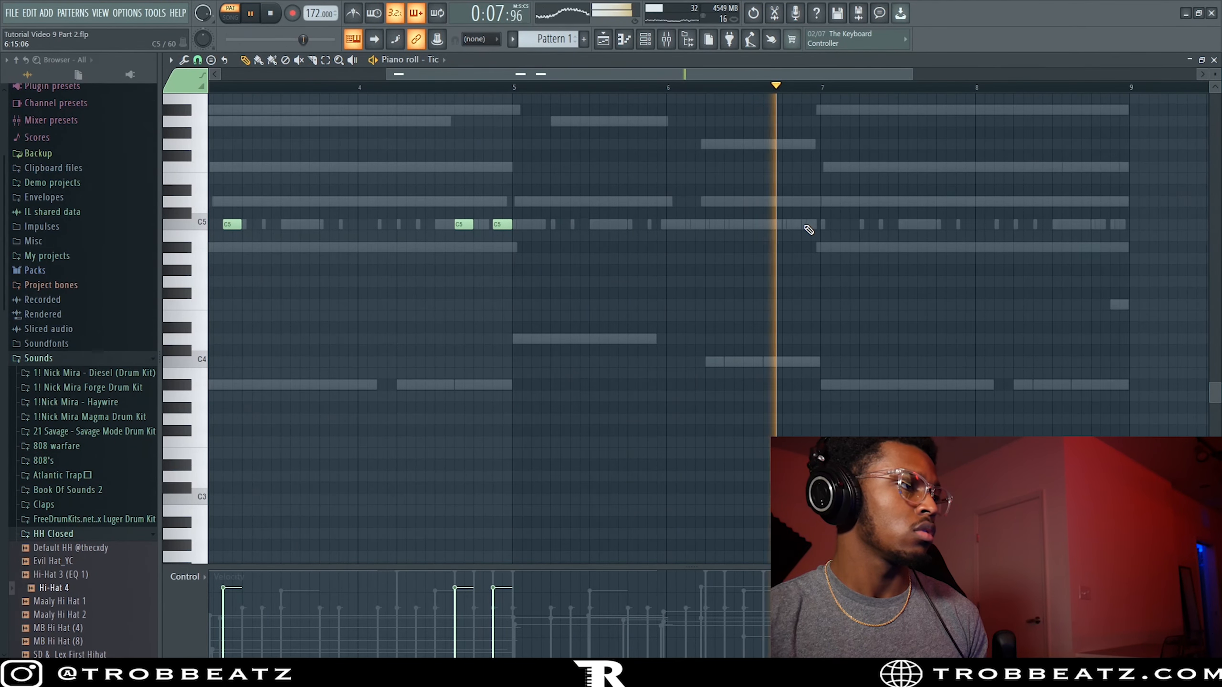
- Add one C5 Tic hit at the end of bar 6 and another at the end of bar 8
left_click(811, 225)
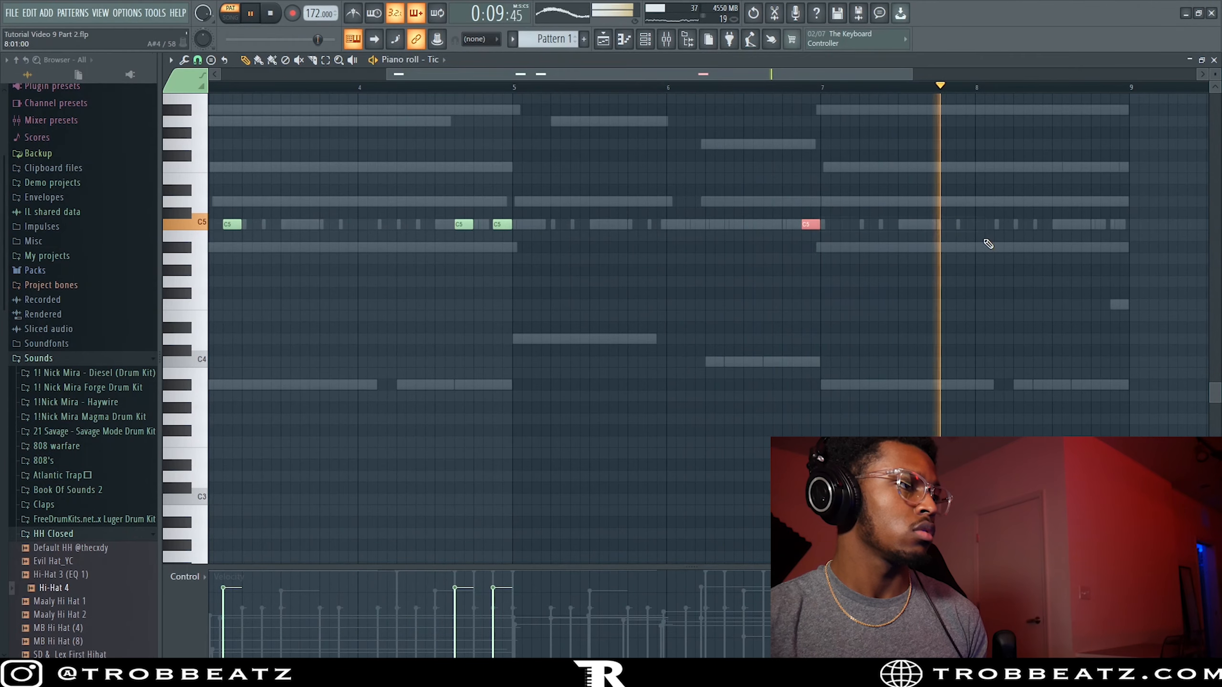
left_click(1113, 224)
left_click_drag(1131, 194, 1131, 240)
key("space")
scroll(530, 275, "down", 3)
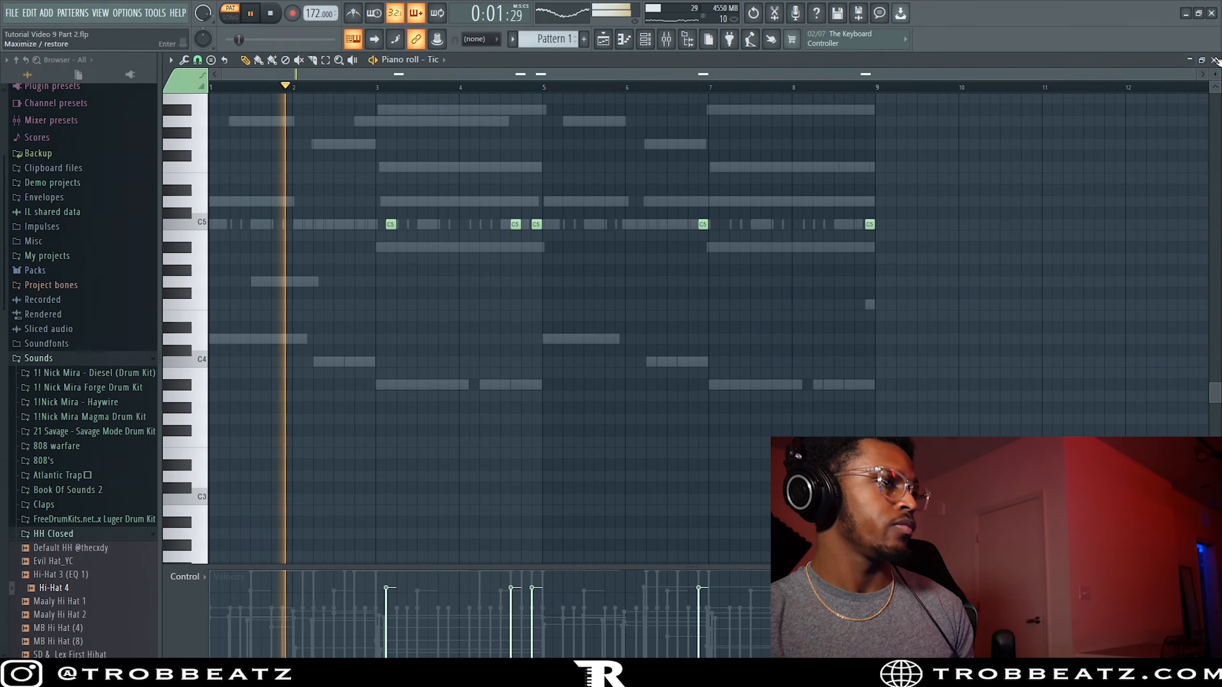
- Mute the Tic channel and copy all of Pattern 1's channels into a new pattern, Pattern 2
left_click(623, 39)
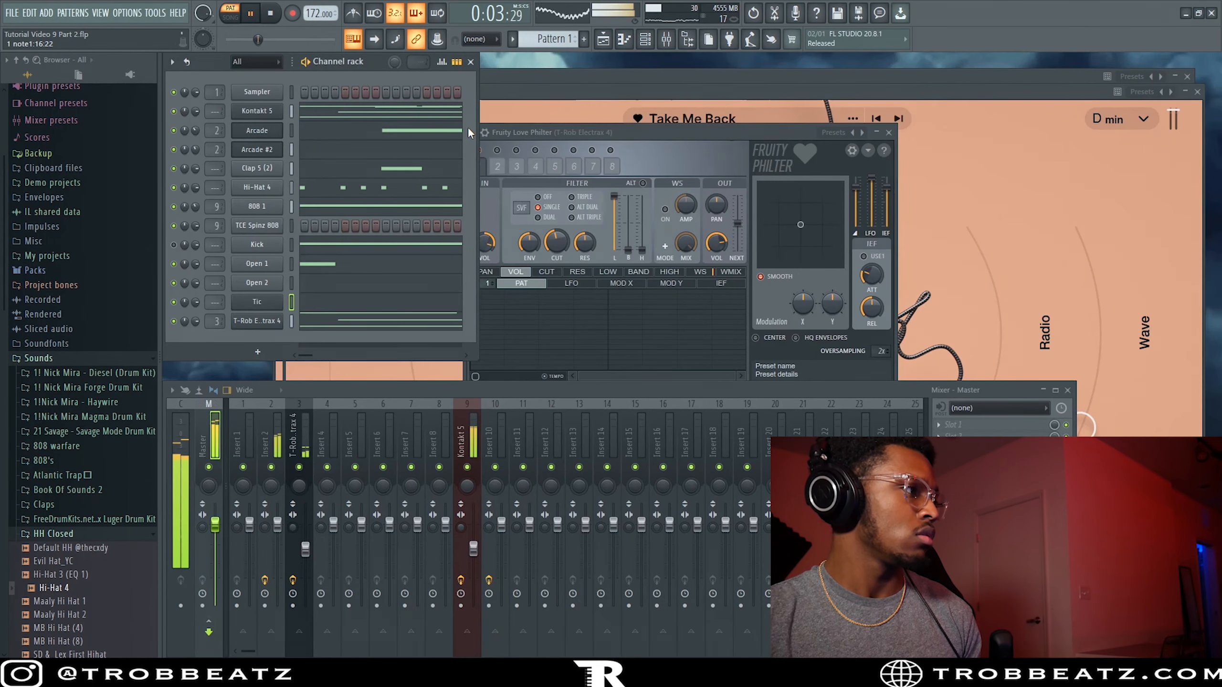
left_click(310, 302)
key("F7")
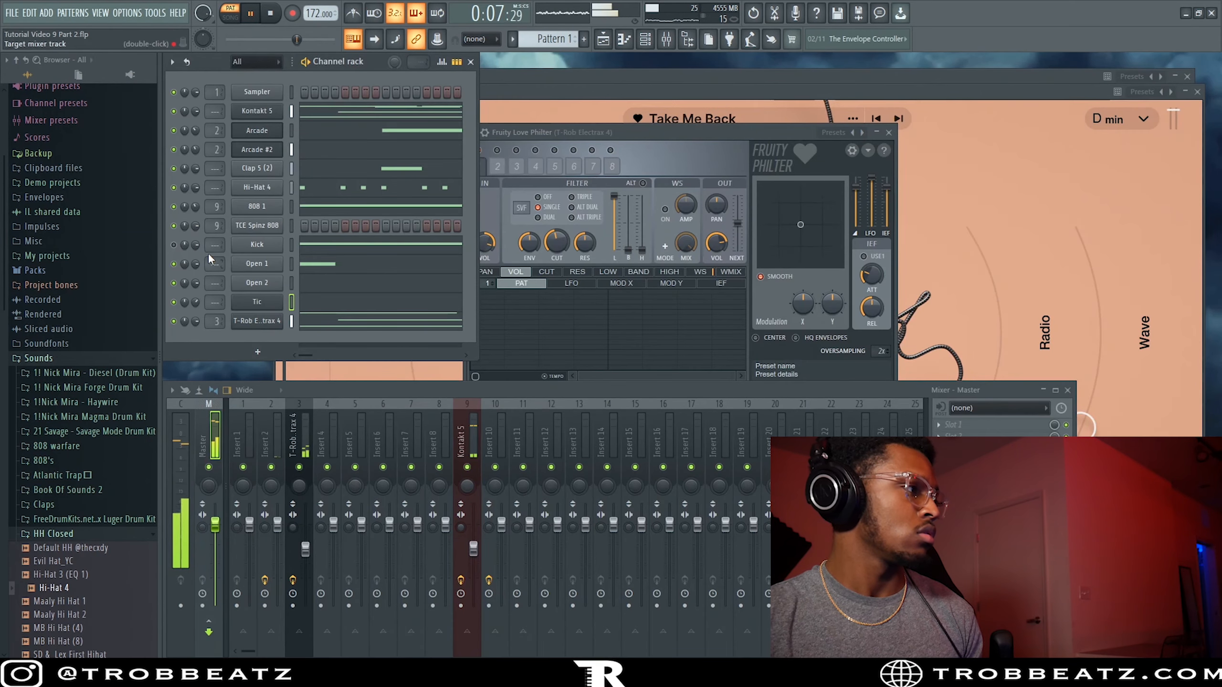
double_click(293, 110)
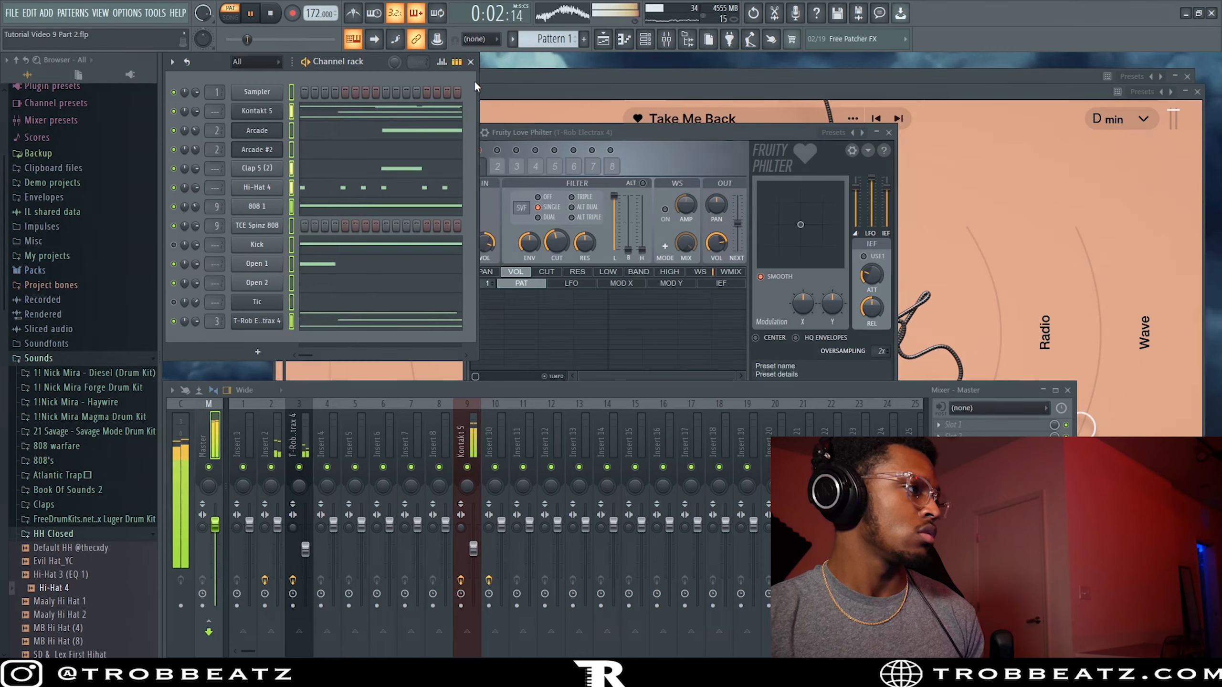
key("space")
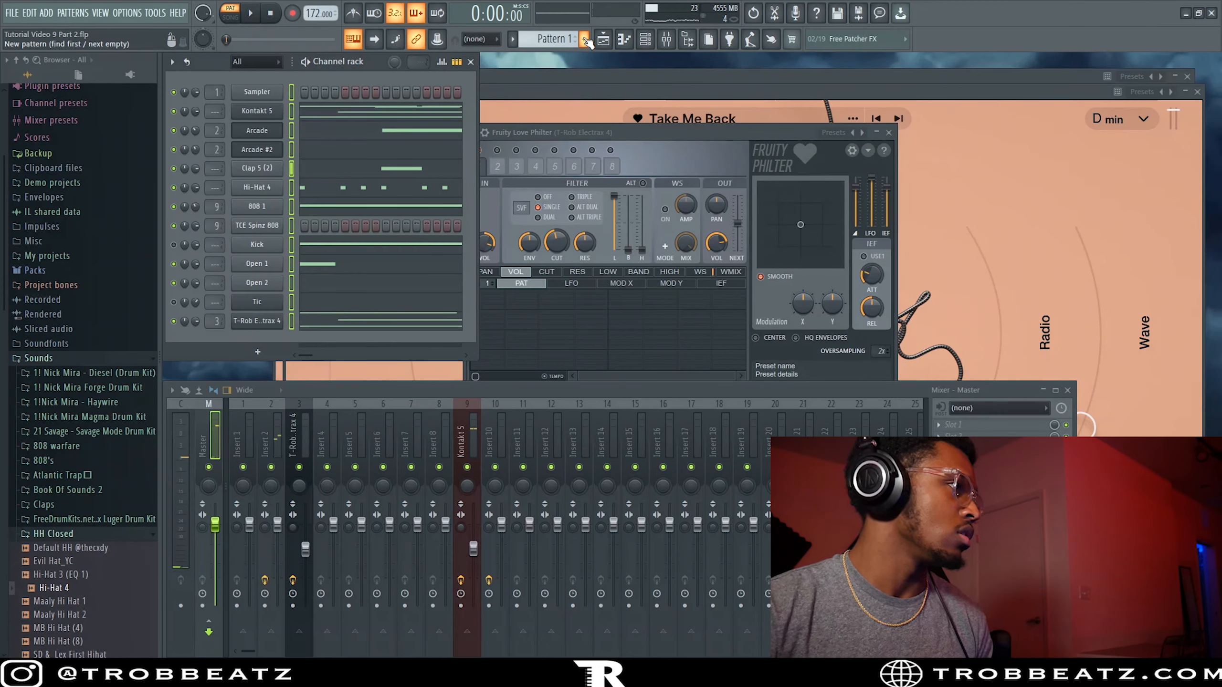
left_click(586, 39)
key("Return")
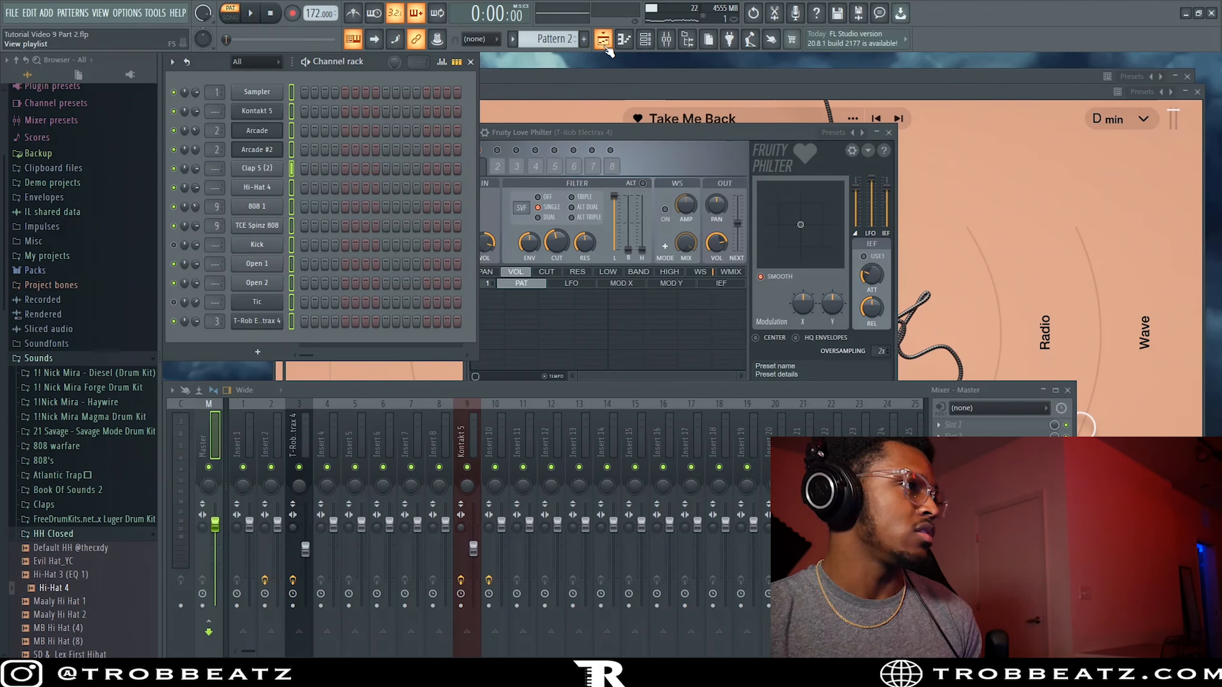
- Place Pattern 1 on playlist Track 2 at bar 9 and Pattern 2 on Track 3 at bar 17
left_click(604, 40)
left_click_drag(192, 111, 572, 162)
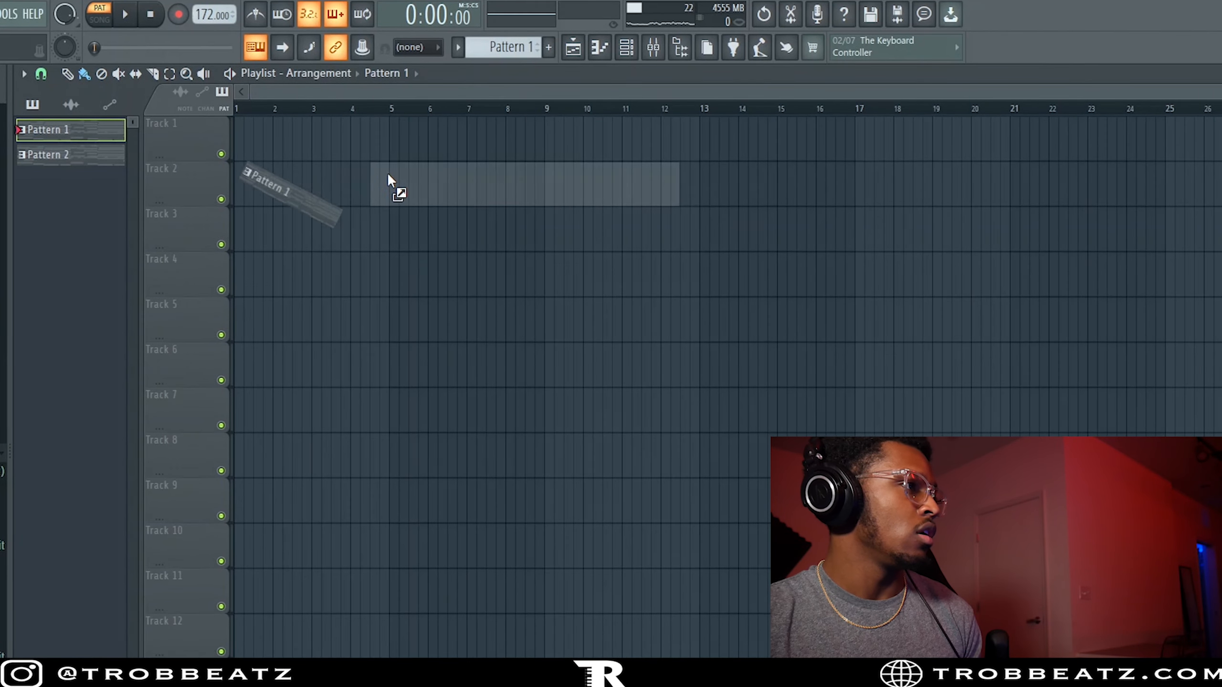
right_click(503, 268)
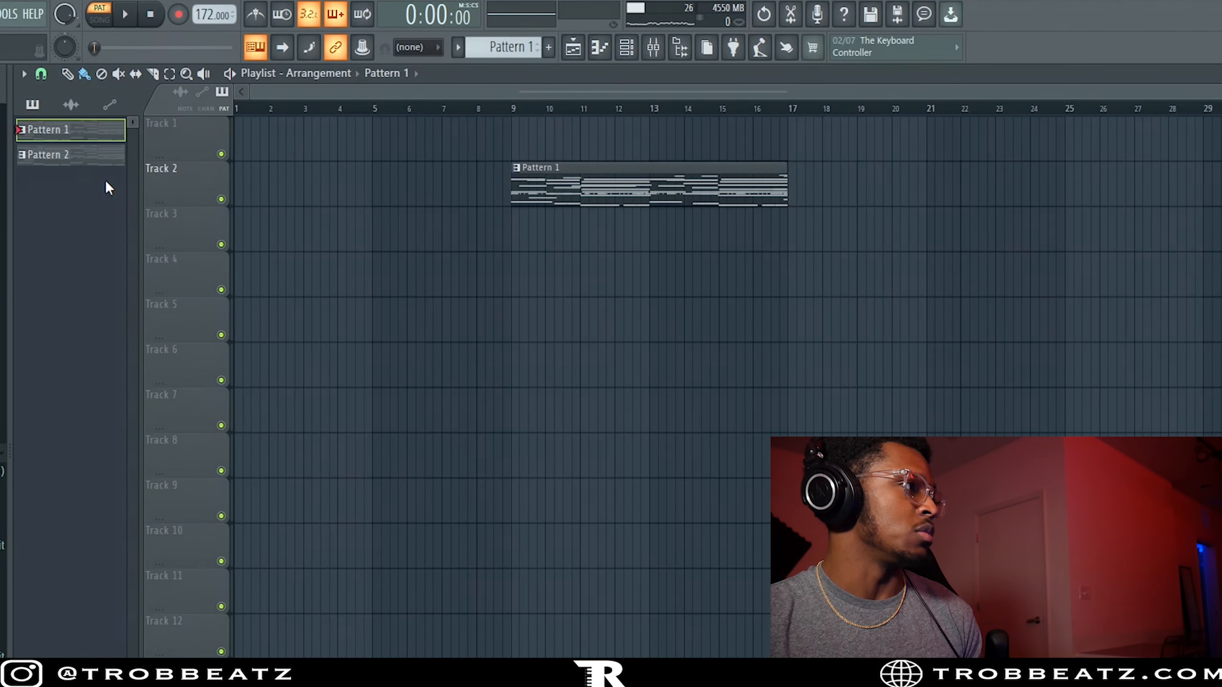
left_click_drag(106, 155, 793, 248)
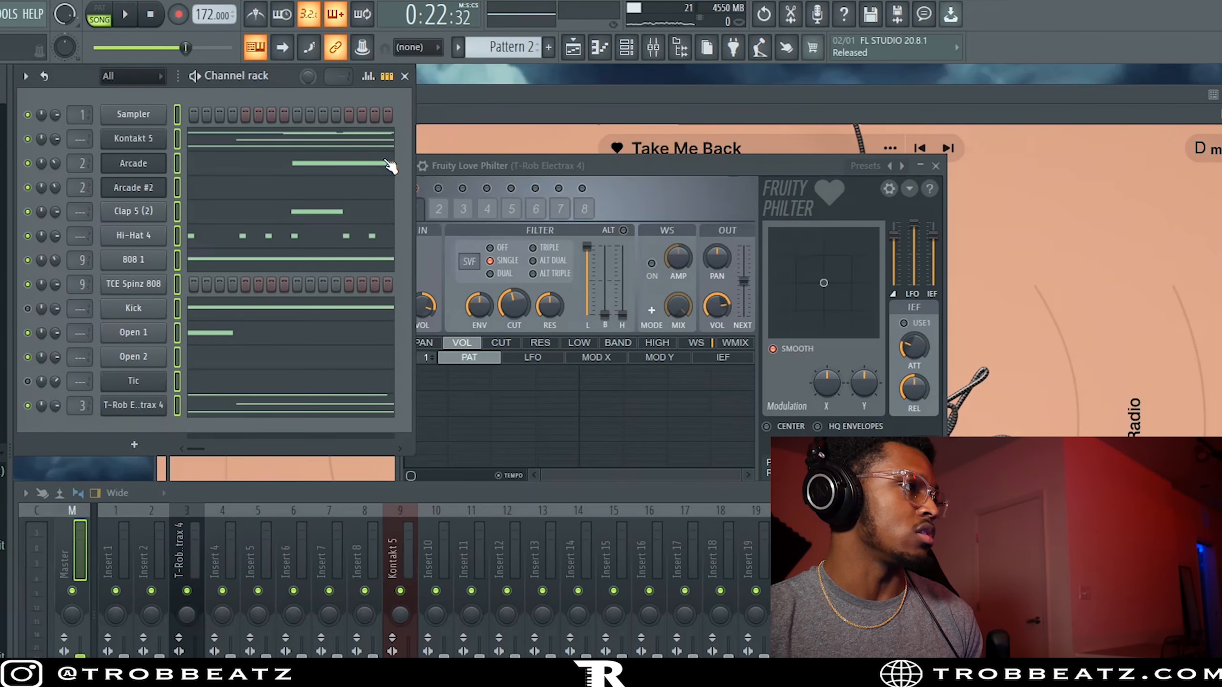
- Play the song and delete the bar 1 E6 note and the bar 2 G6 note from Pattern 2's Kontakt 5 part
key("space")
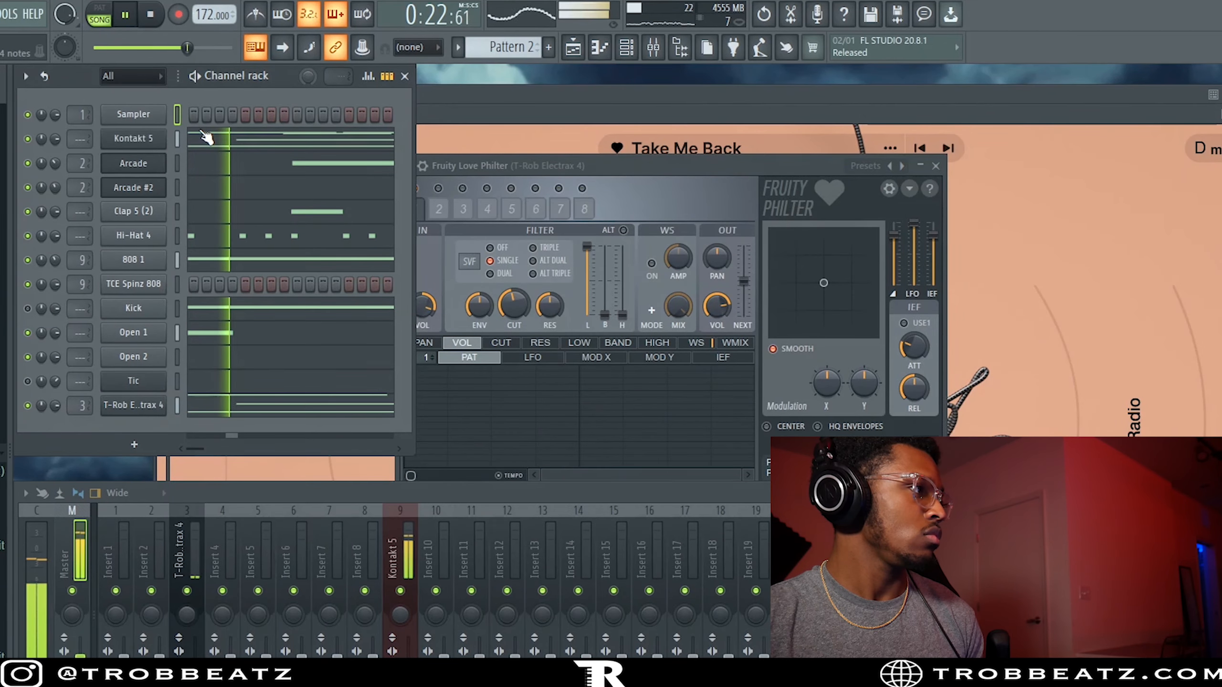
left_click(231, 150)
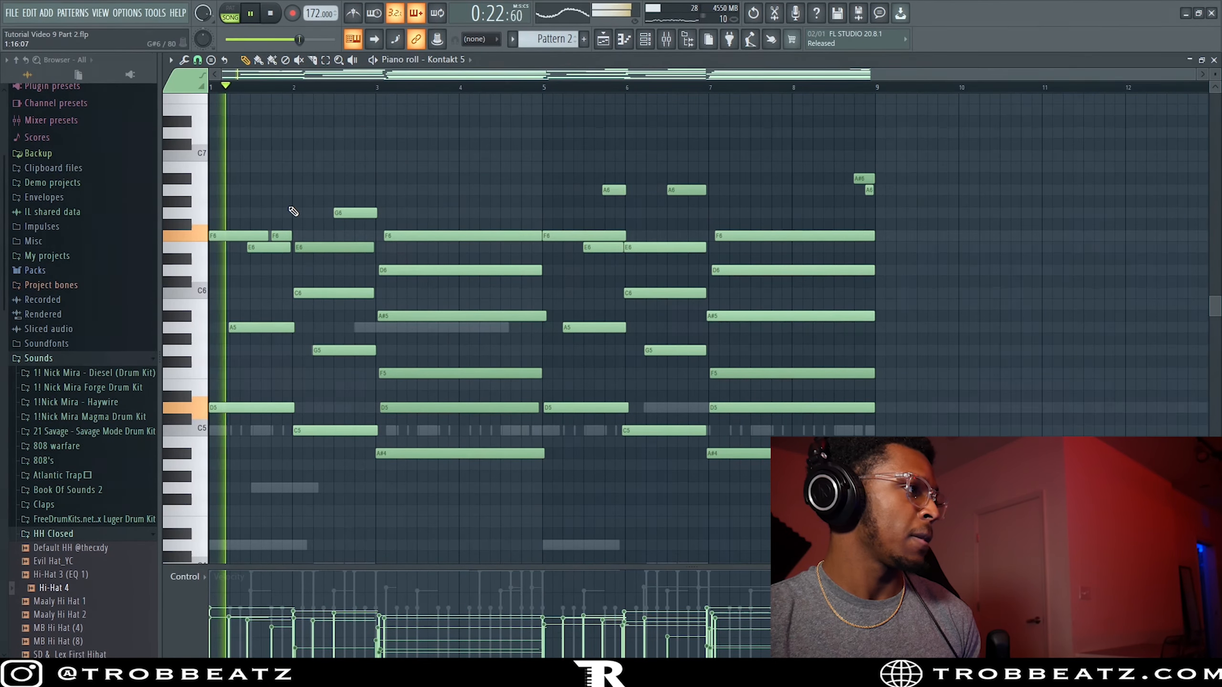
scroll(281, 232, "up", 2)
left_click(258, 249)
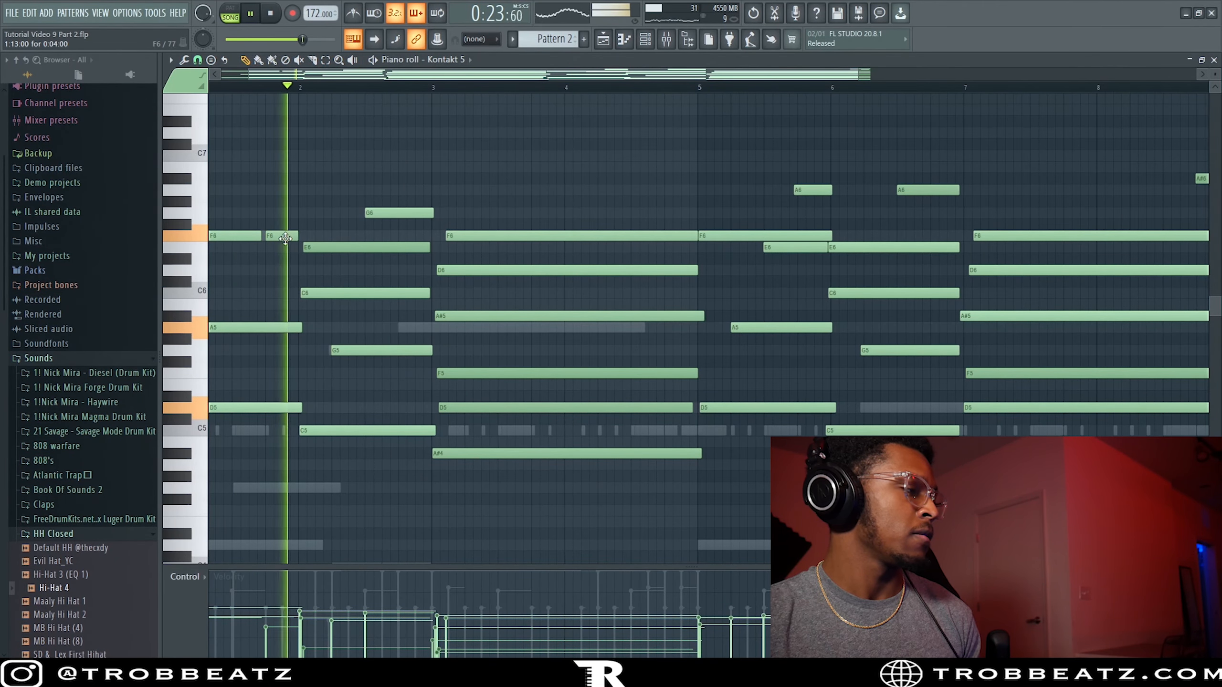
right_click(398, 215)
scroll(509, 192, "down", 2)
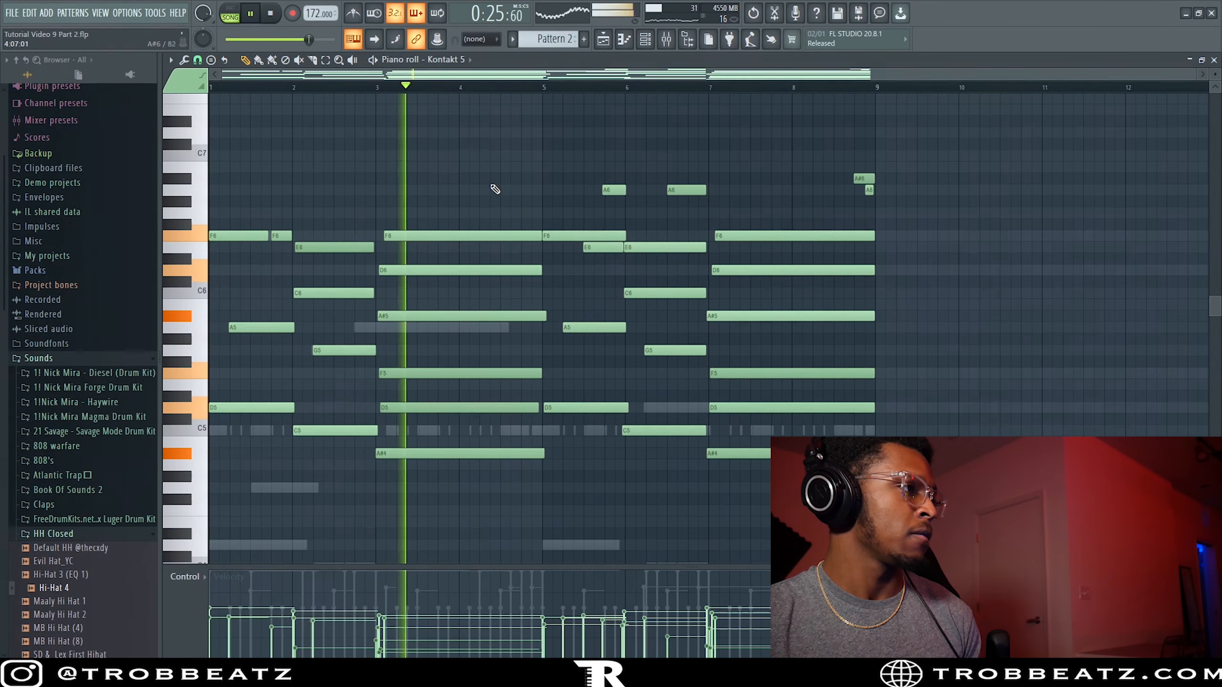
left_click(1214, 60)
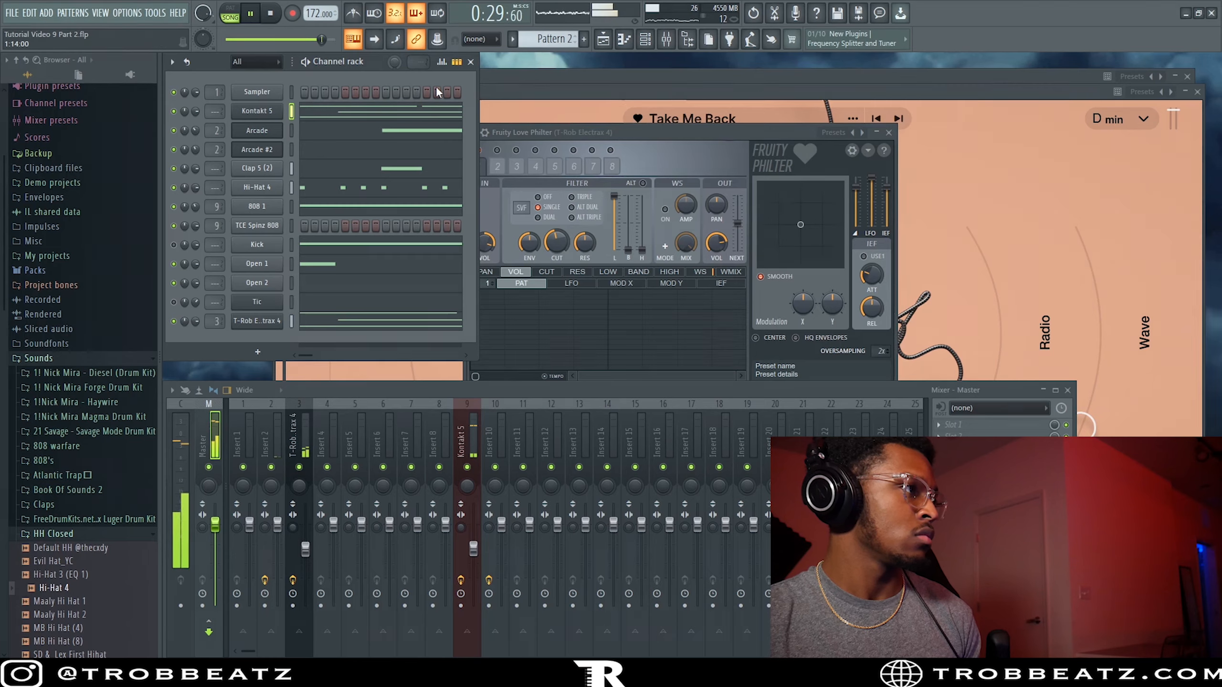
- Delete the E6 and A6 notes at the end of bar 5 in Pattern 2's Kontakt 5 part
key("F7")
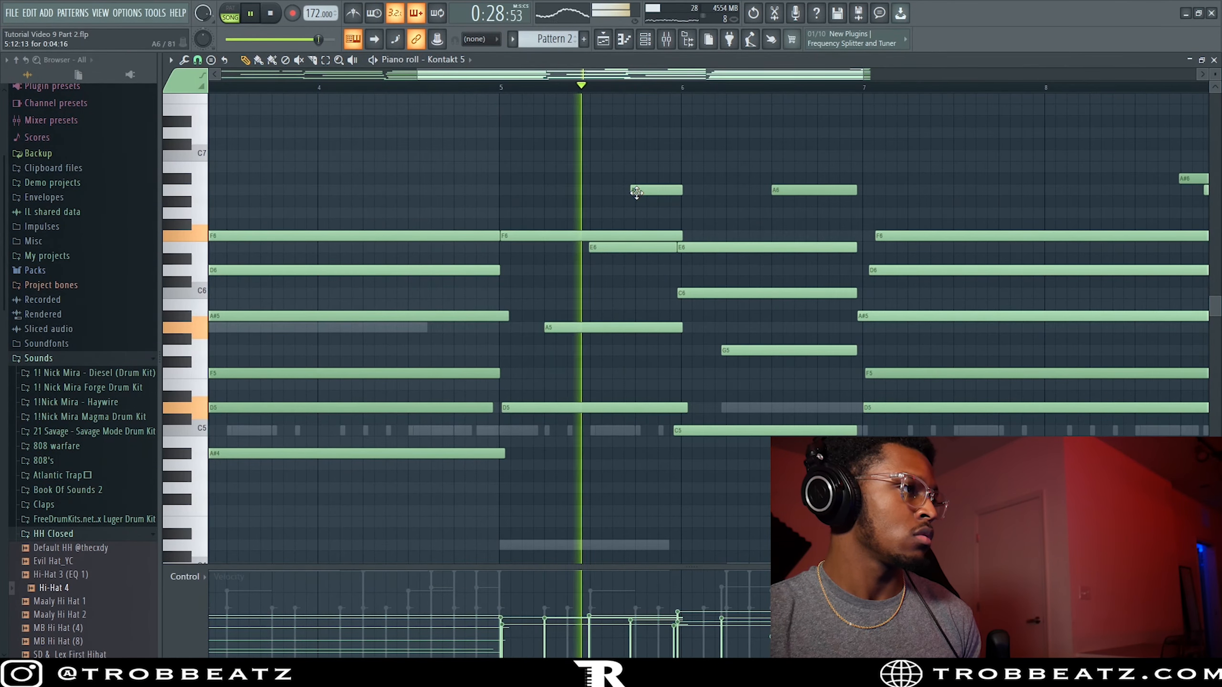
key("space")
key("space")
right_click(614, 248)
right_click(657, 190)
key("space")
key("space")
- Move the E6 and C6 piano notes slightly later so they begin at the start of bar 6
scroll(706, 288, "up", 3)
left_click_drag(712, 330, 723, 234)
left_click_drag(719, 247, 730, 247)
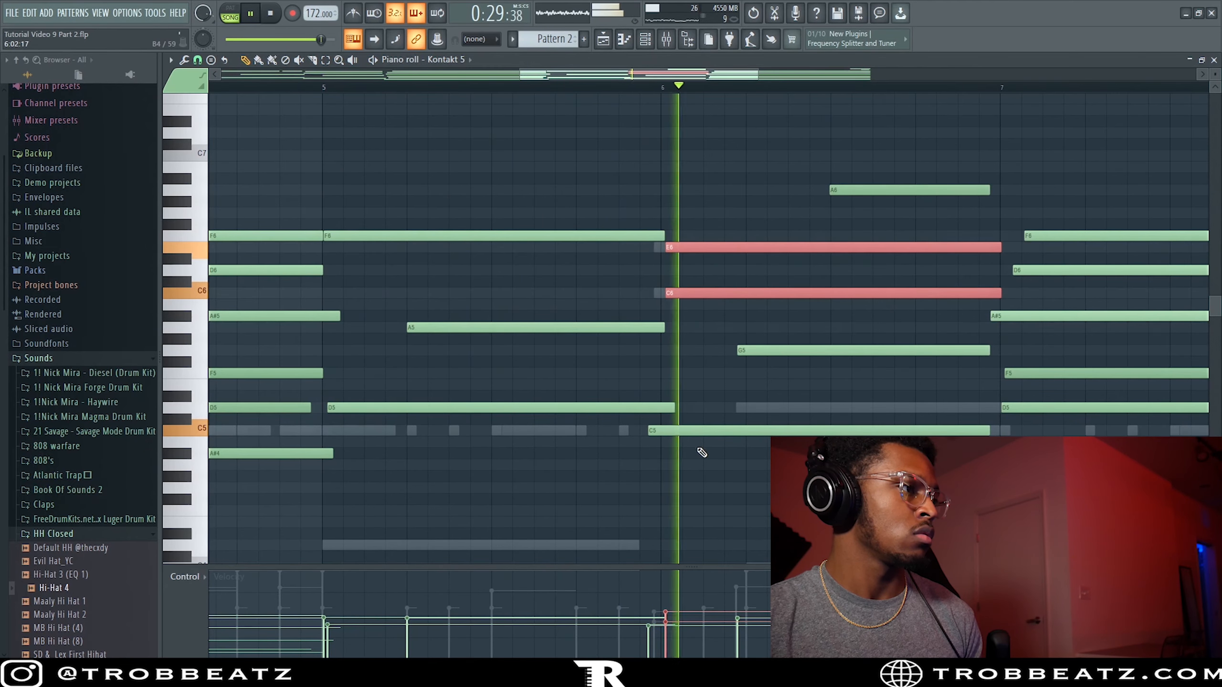
left_click(707, 417)
key("space")
- Nudge the D5, F5, A#5 and D6 chord notes at bar 7 slightly later
scroll(958, 370, "down", 2)
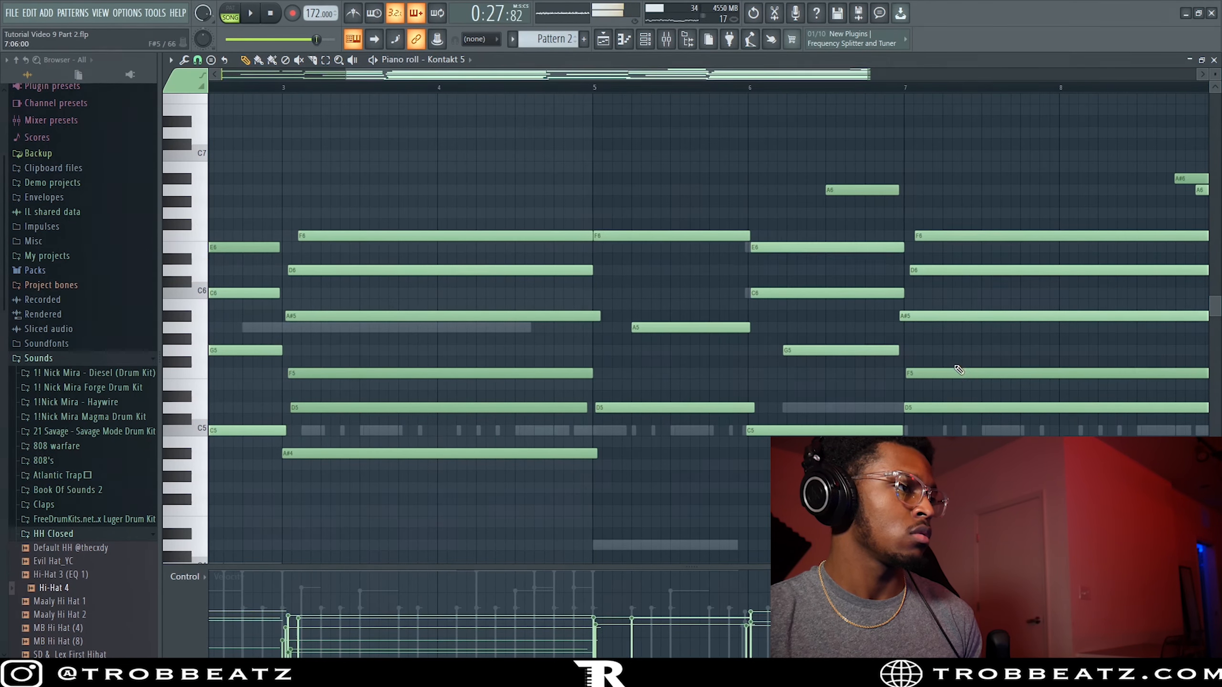
key("space")
left_click_drag(969, 409, 940, 253)
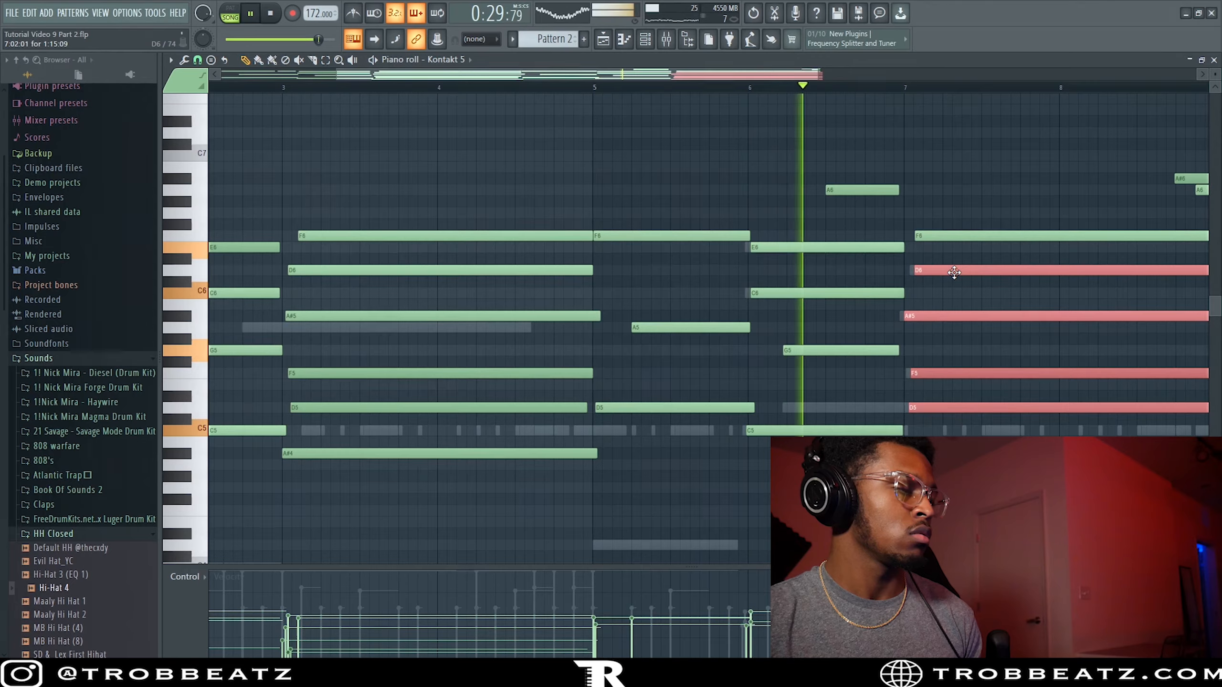
scroll(932, 269, "down", 2)
key("space")
- Delete the A6 note in bar 6, nudge that bar's G5 note slightly later, and stop playback
key("space")
scroll(849, 211, "up", 3)
right_click(863, 190)
scroll(808, 179, "down", 3)
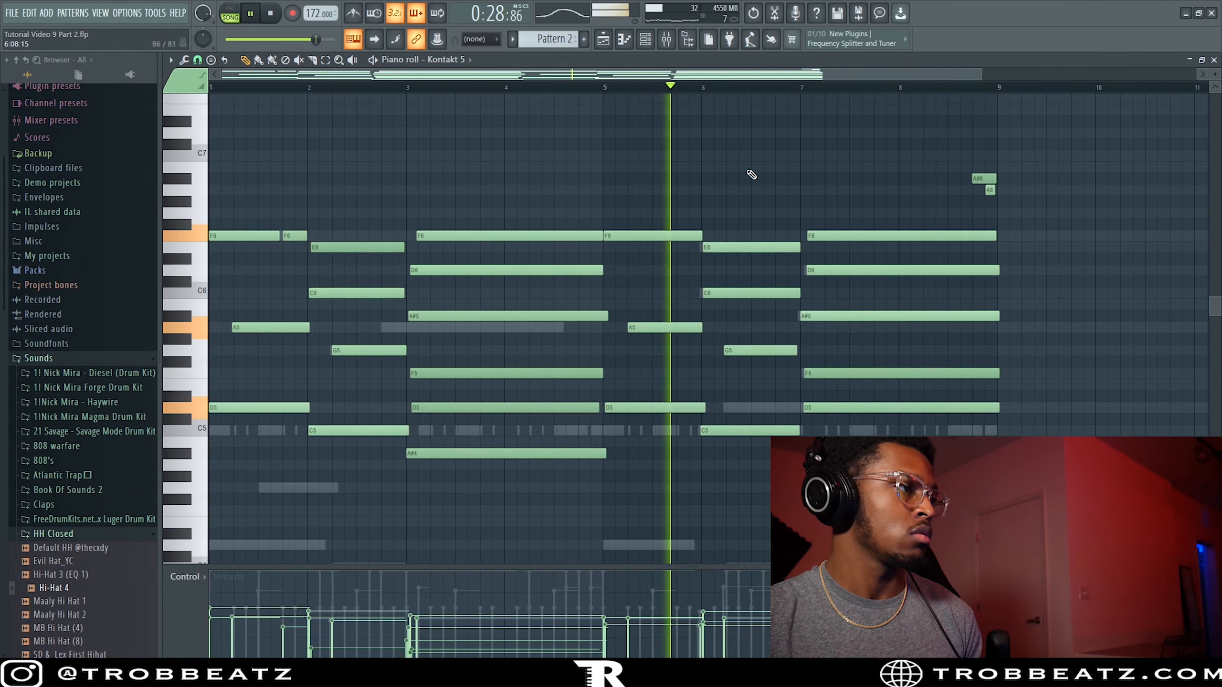
scroll(750, 347, "up", 2)
left_click(750, 348)
scroll(753, 265, "down", 3)
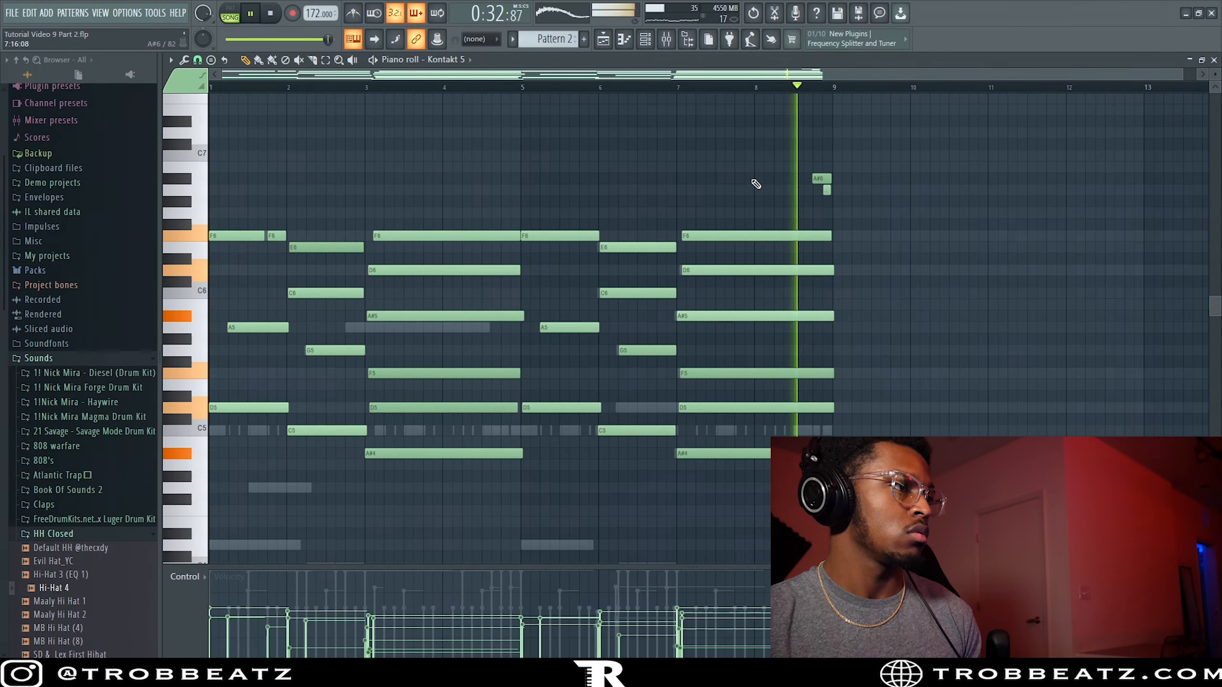
scroll(734, 175, "down", 1)
key("space")
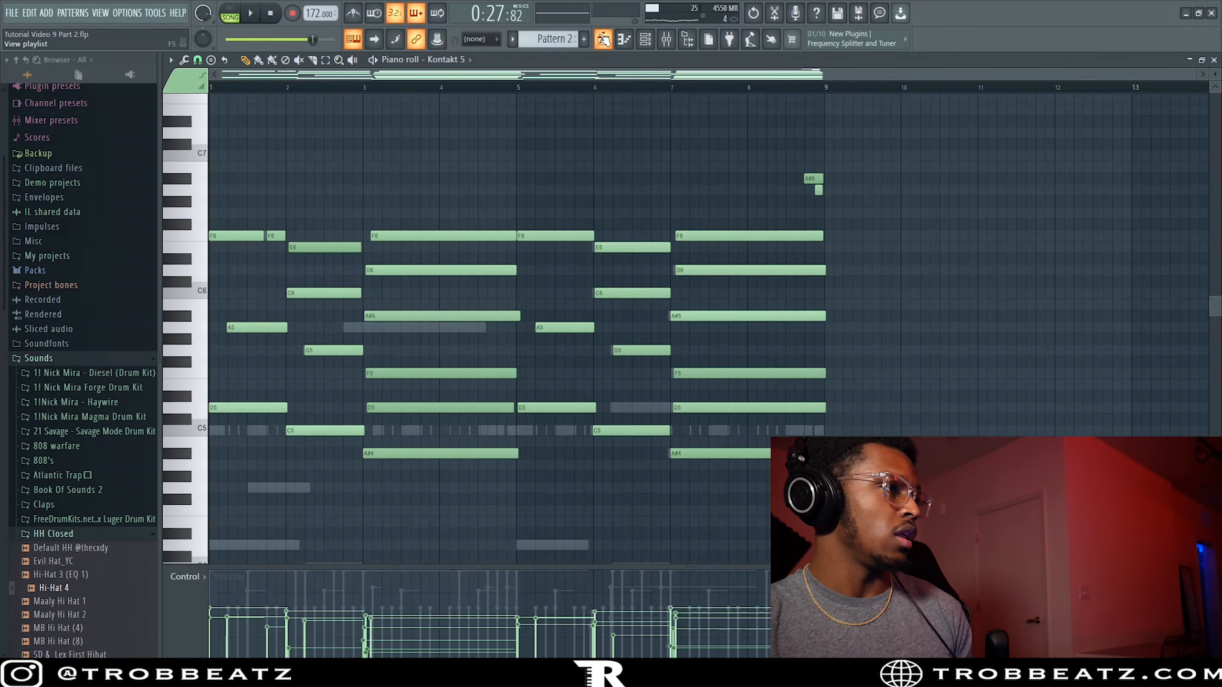
- Create a new pattern named Intro and paste the Kontakt 5 notes into it
left_click(603, 40)
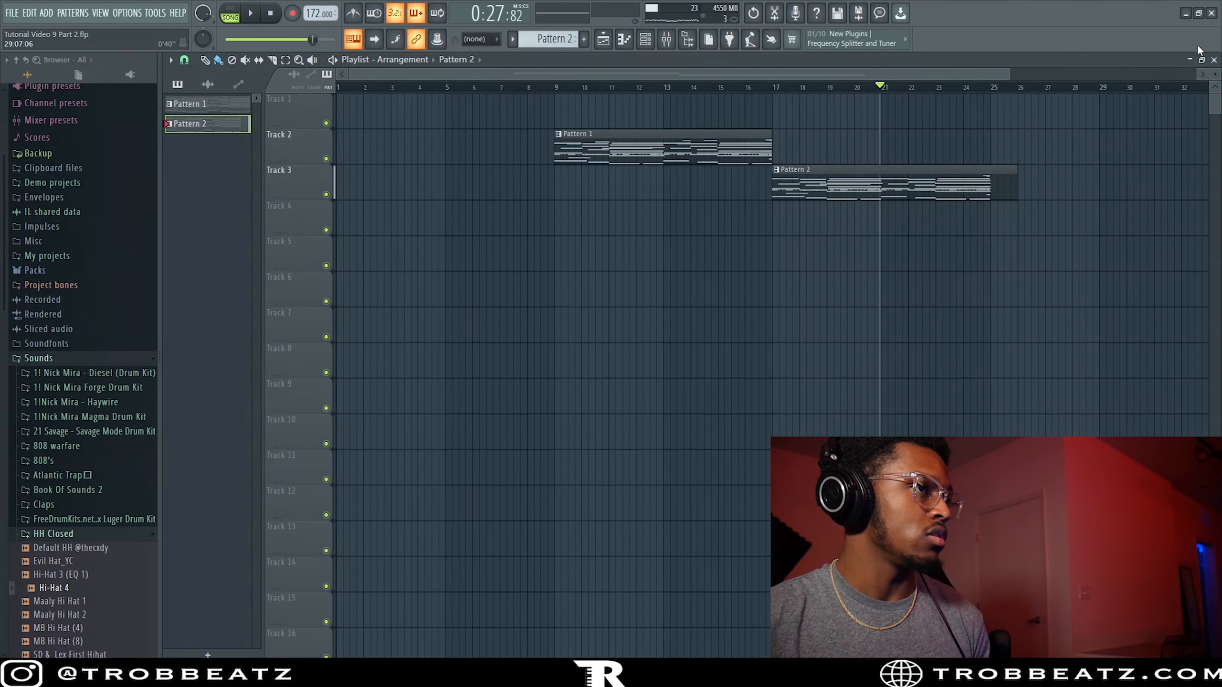
left_click(1214, 60)
left_click(1214, 59)
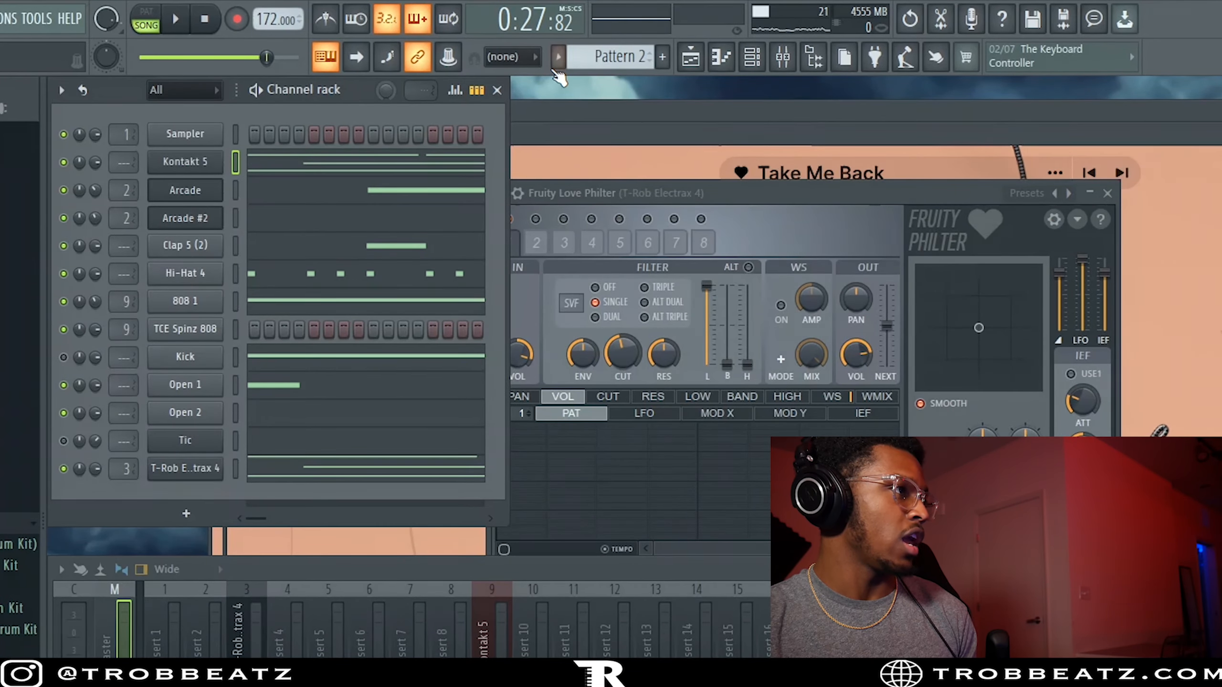
left_click(558, 58)
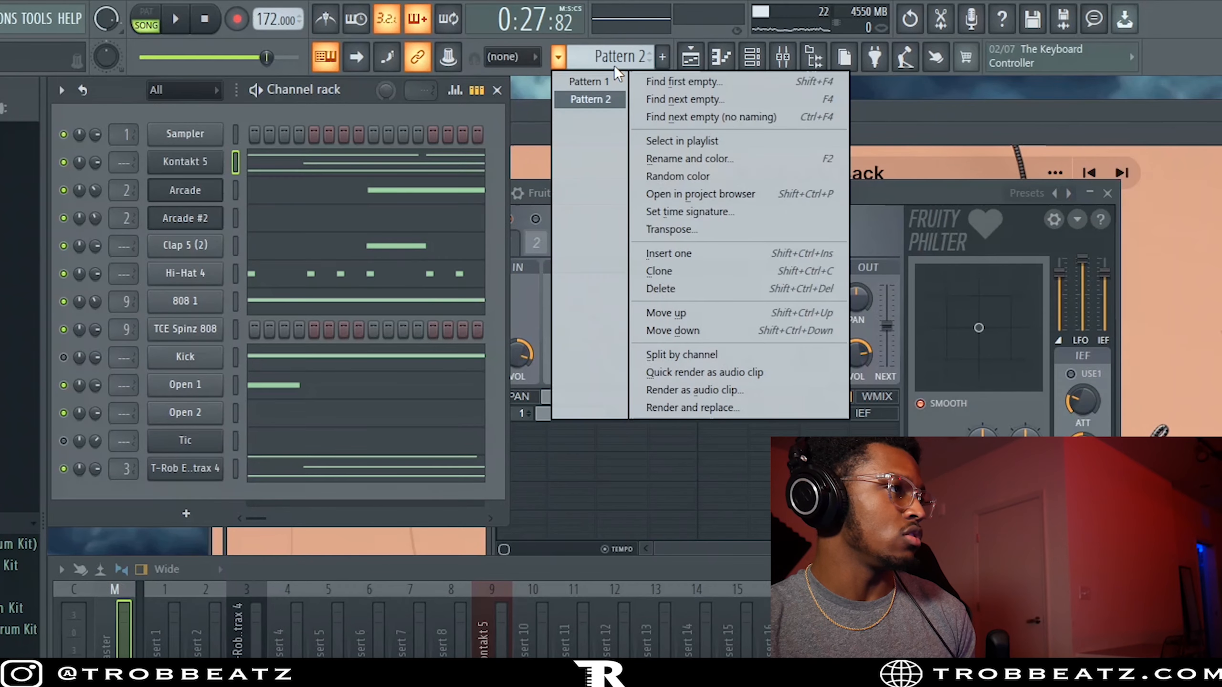
left_click(665, 62)
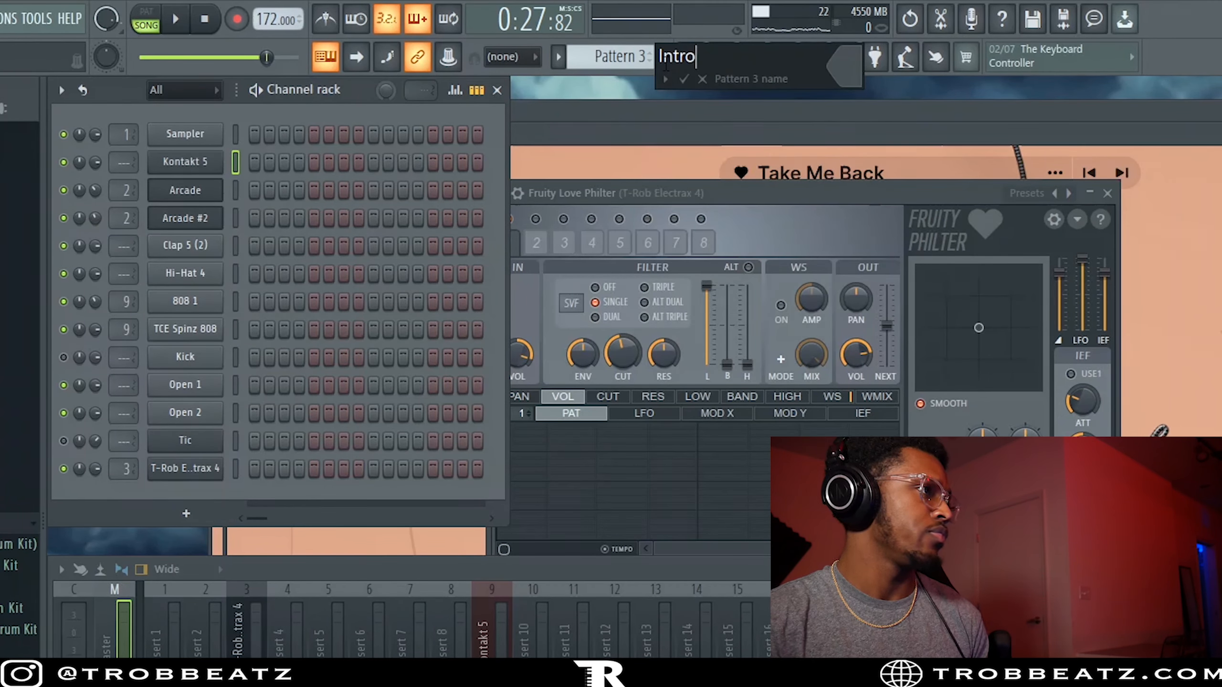
key("Return")
key("ctrl+v")
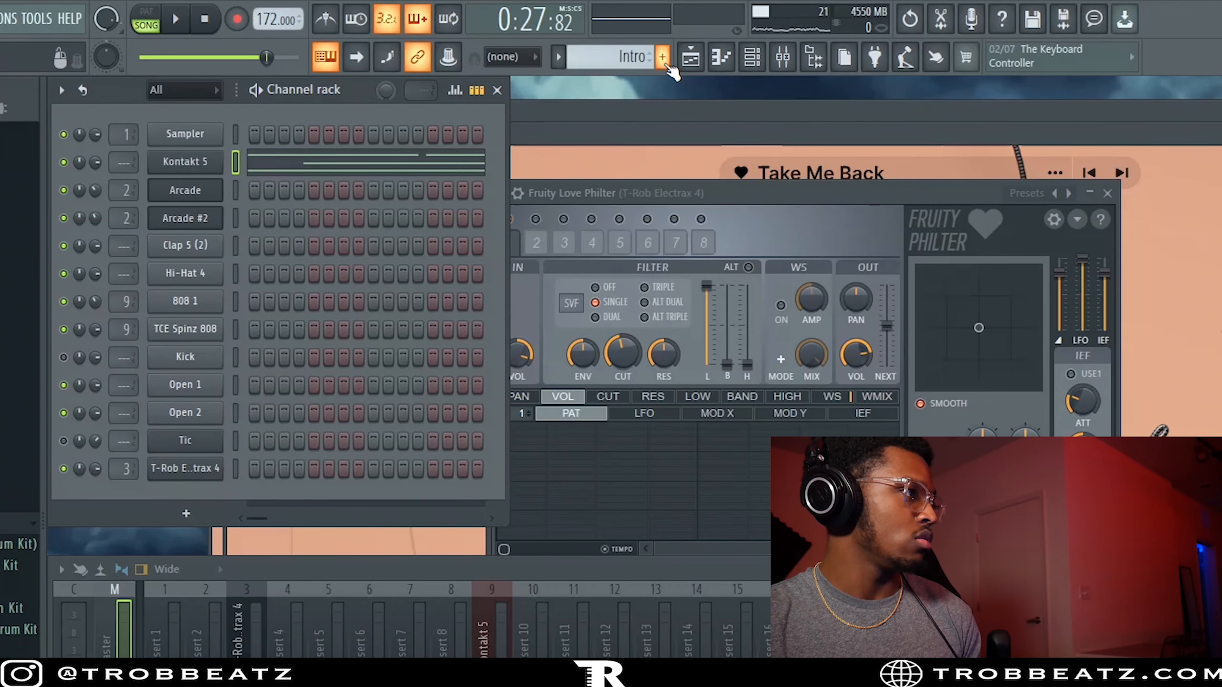
- Place the Intro pattern in the playlist on Track 4 at bar 1
left_click(376, 168)
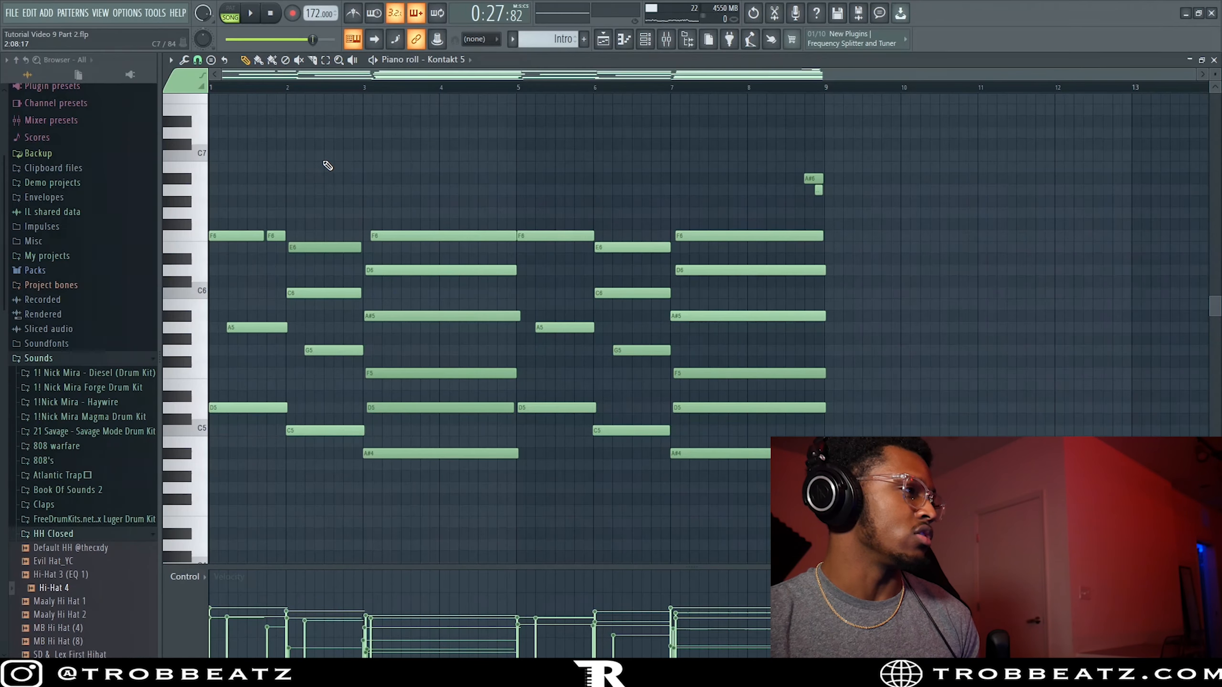
key("space")
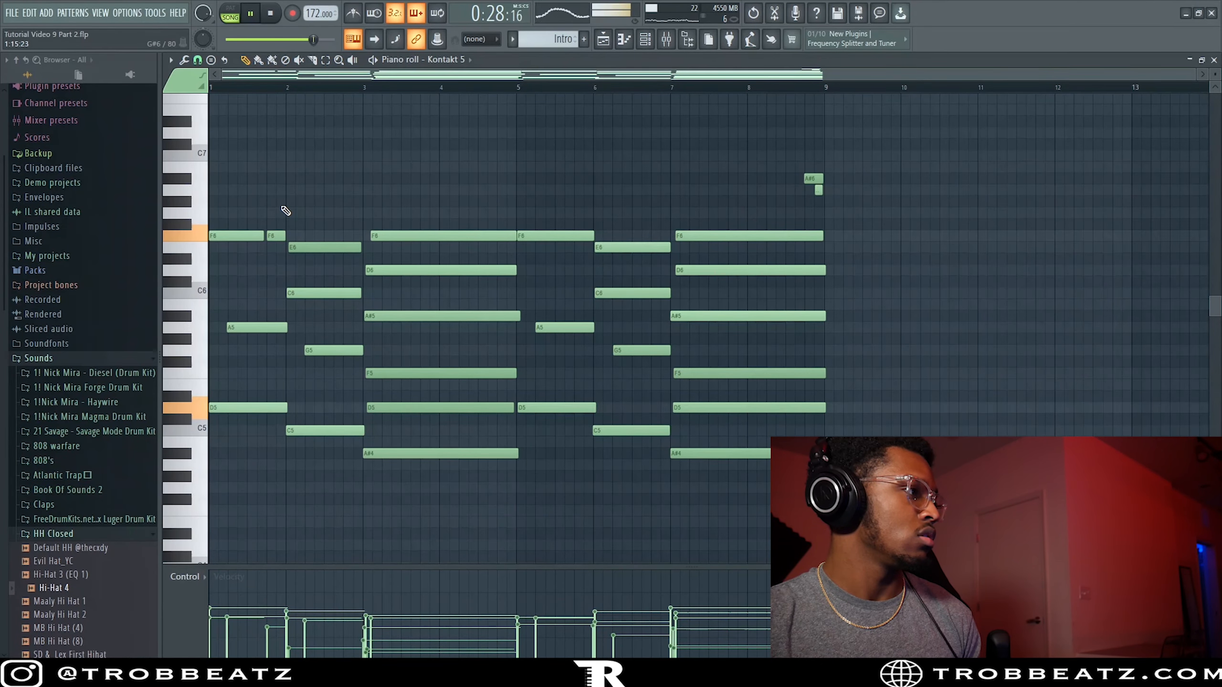
left_click(602, 39)
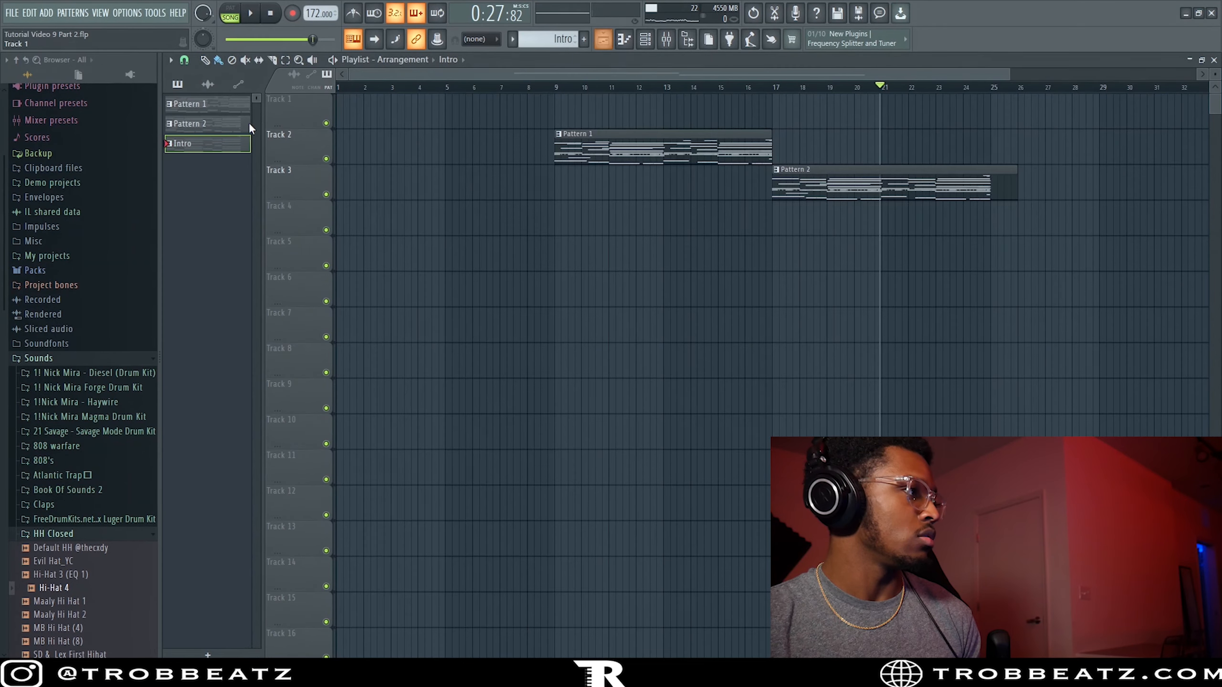
left_click_drag(188, 158, 354, 212)
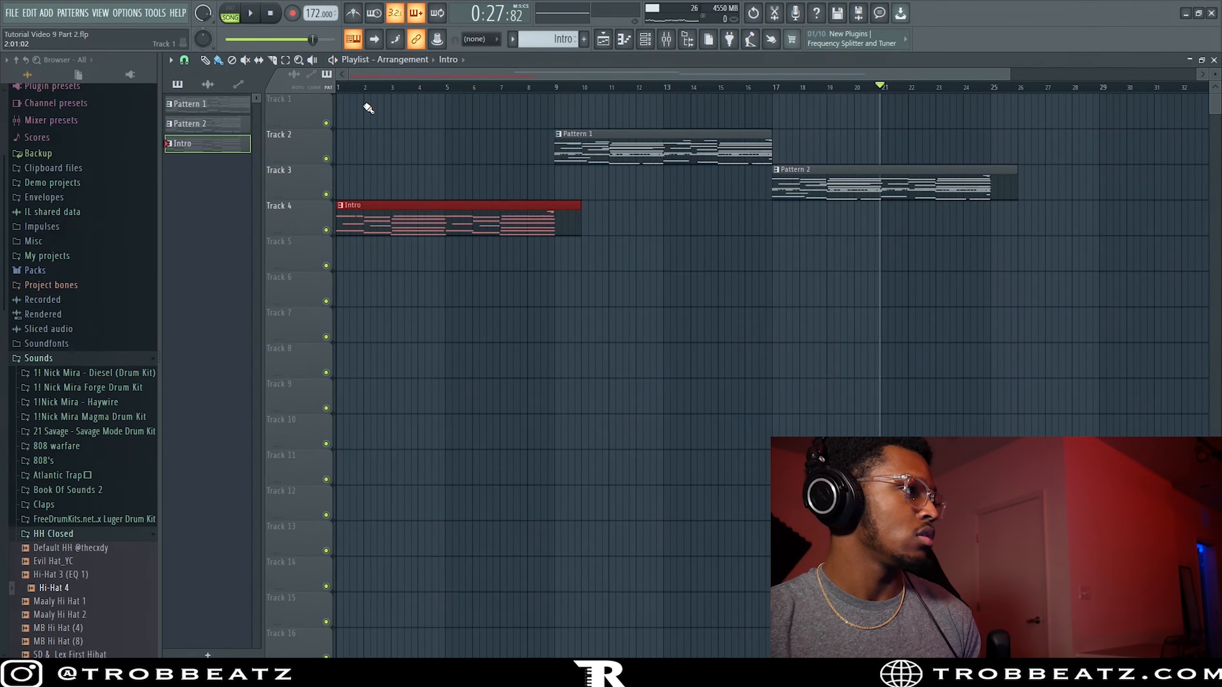
- Transpose all the Intro pattern's Kontakt 5 notes down one octave and play the arrangement
key("space")
double_click(439, 223)
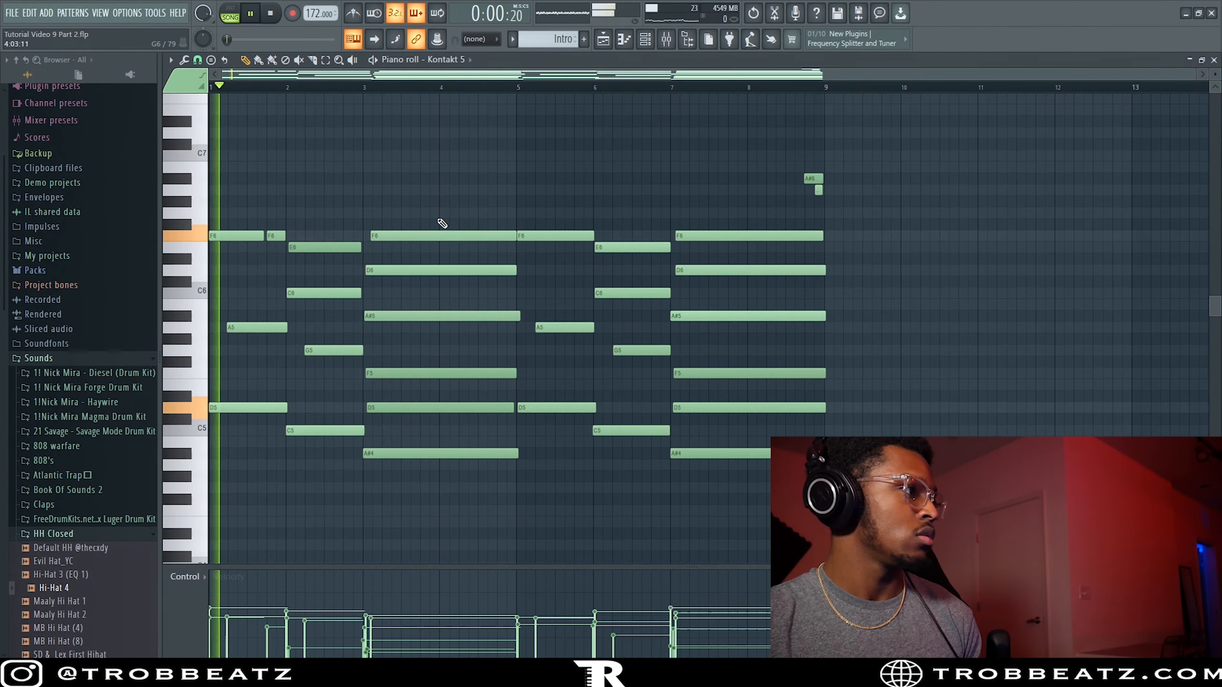
key("ctrl+Down")
key("space")
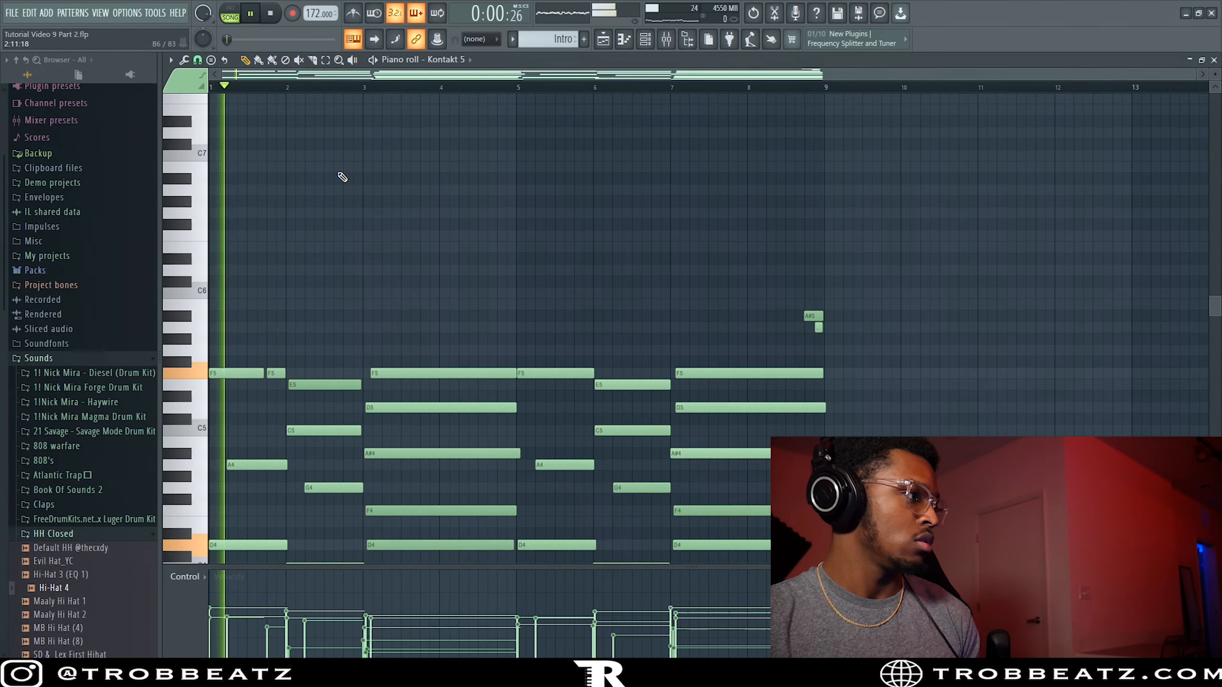
scroll(356, 171, "down", 2)
scroll(373, 169, "down", 1)
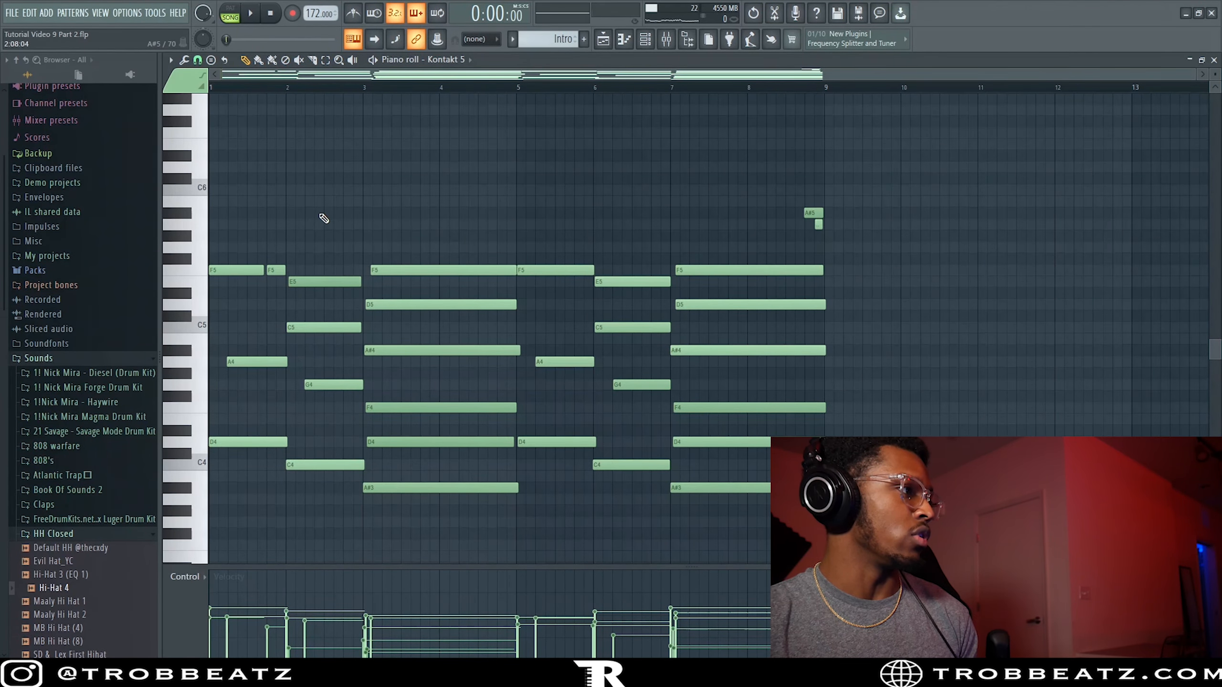
key("space")
- Try deleting the second F5 note in bar 1 and lengthening the first F5 note in its place
scroll(269, 254, "up", 3)
right_click(299, 270)
key("space")
key("space")
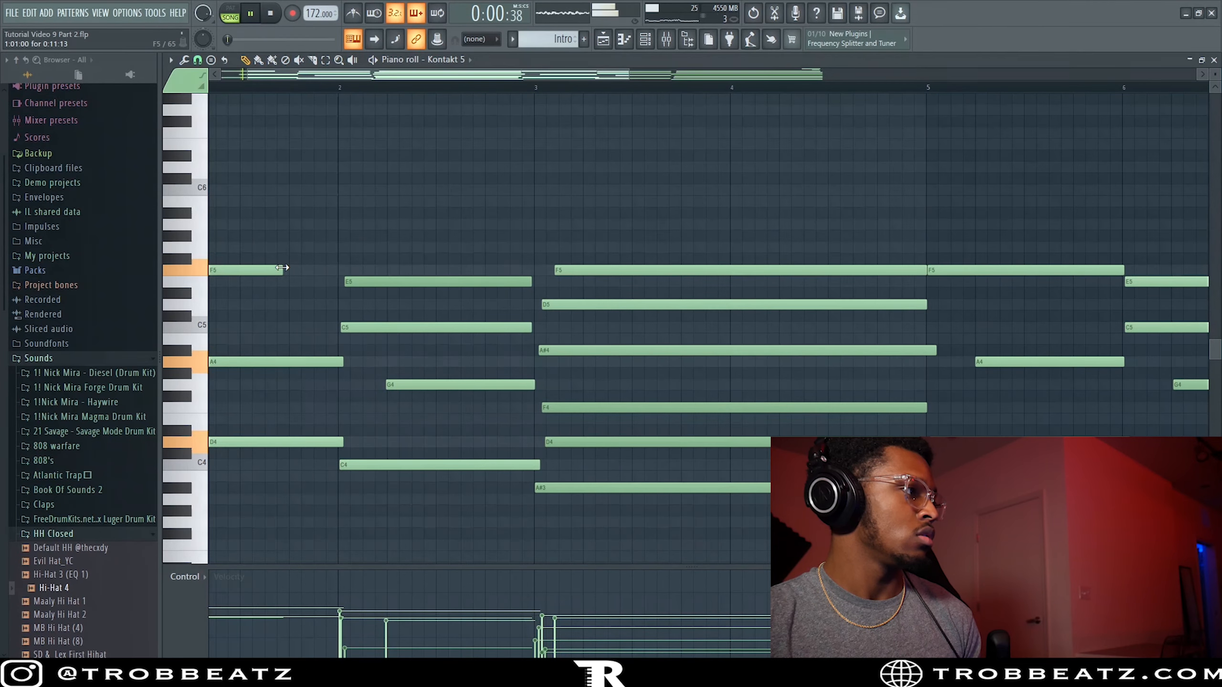
left_click_drag(282, 270, 332, 271)
key("ctrl+z")
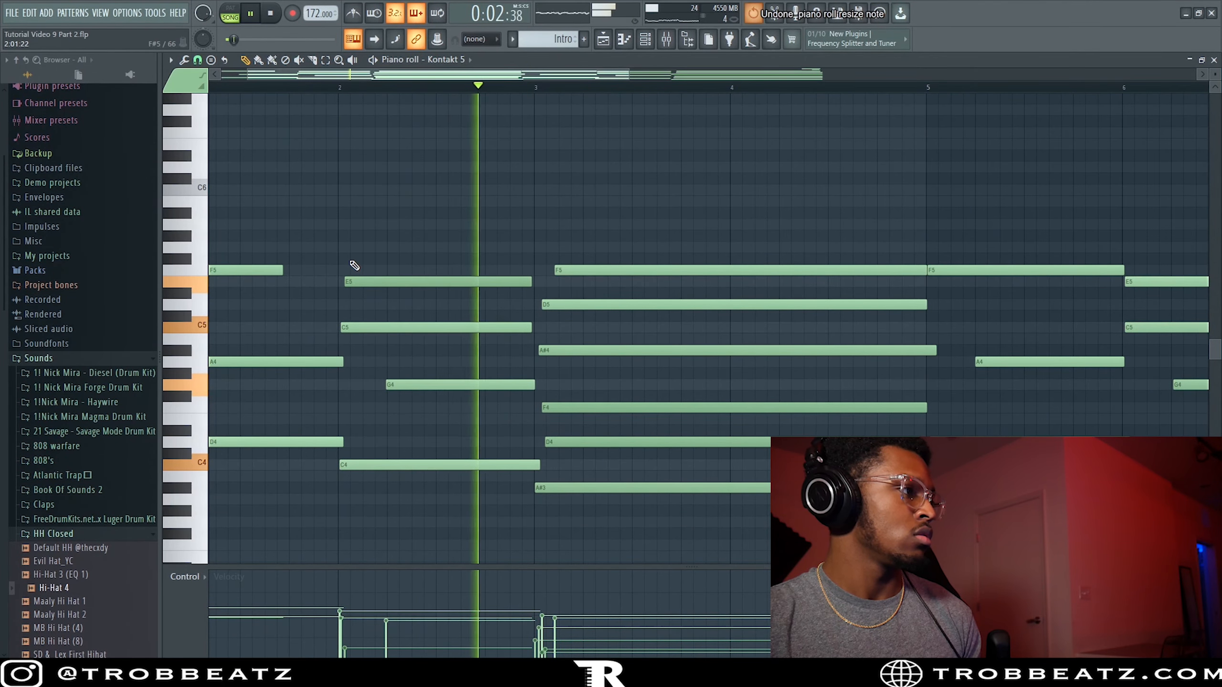
key("ctrl+alt+z")
- Trim the Intro's bar 3 F5 note to end just before bar 5 and its bar 7 chord notes just before bar 9
scroll(354, 265, "down", 2)
scroll(485, 247, "down", 2)
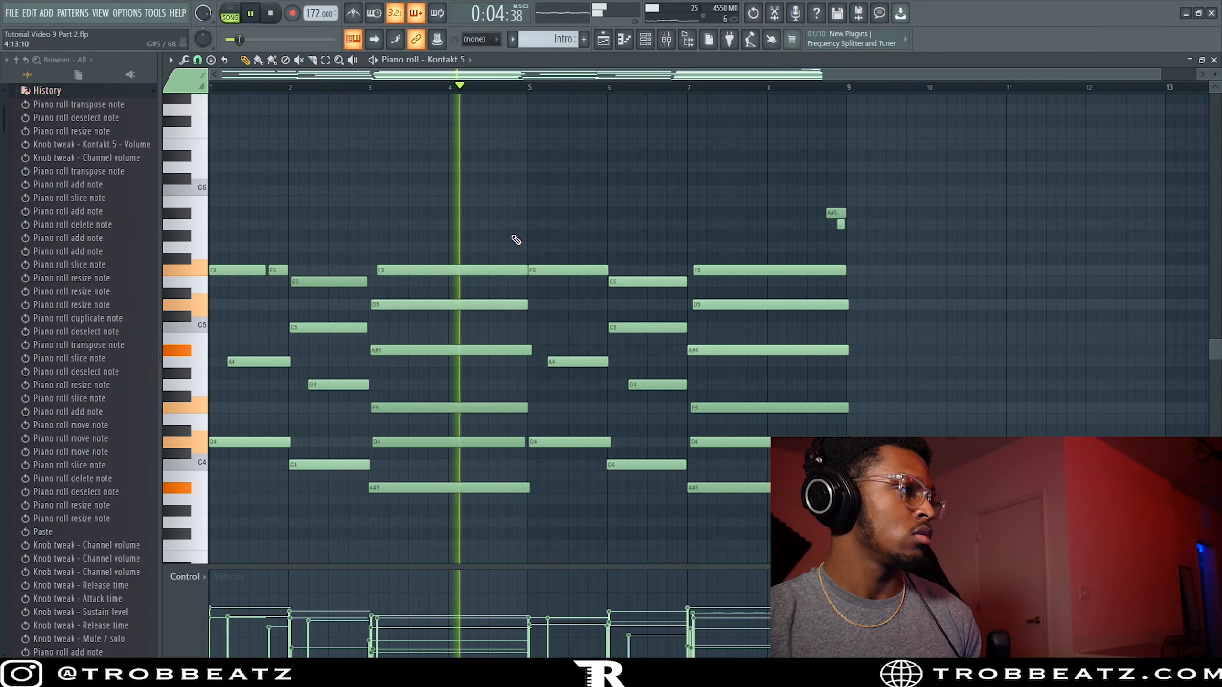
scroll(527, 270, "up", 2)
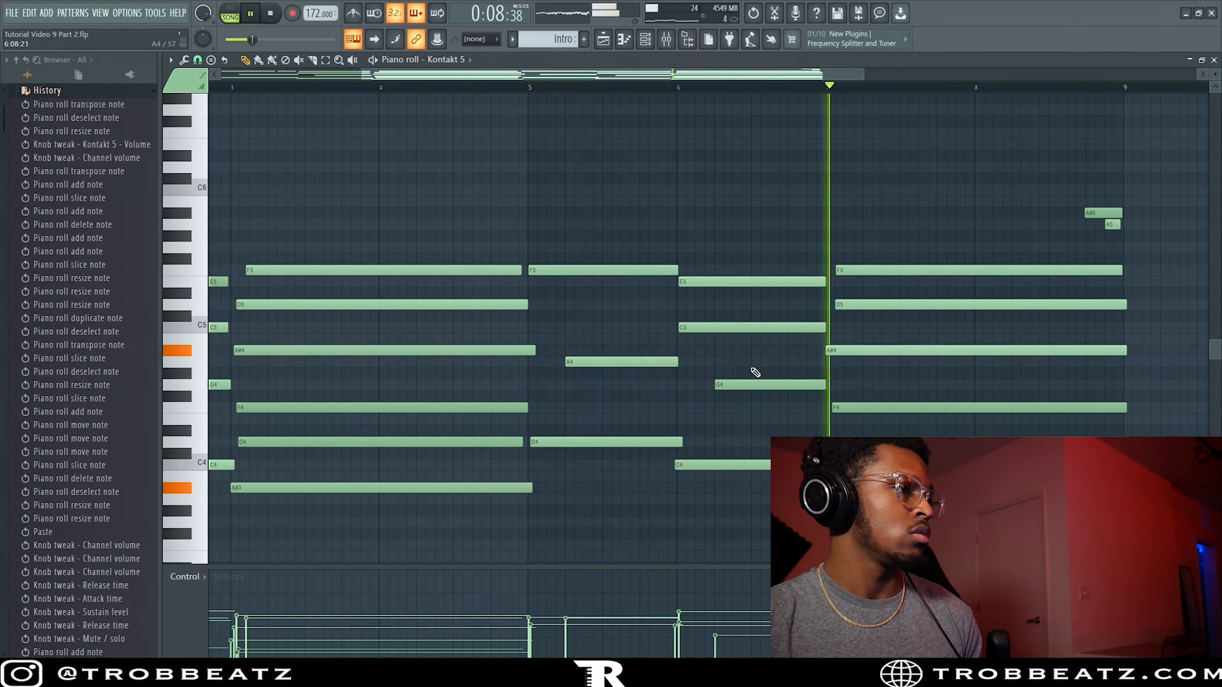
scroll(813, 213, "down", 3)
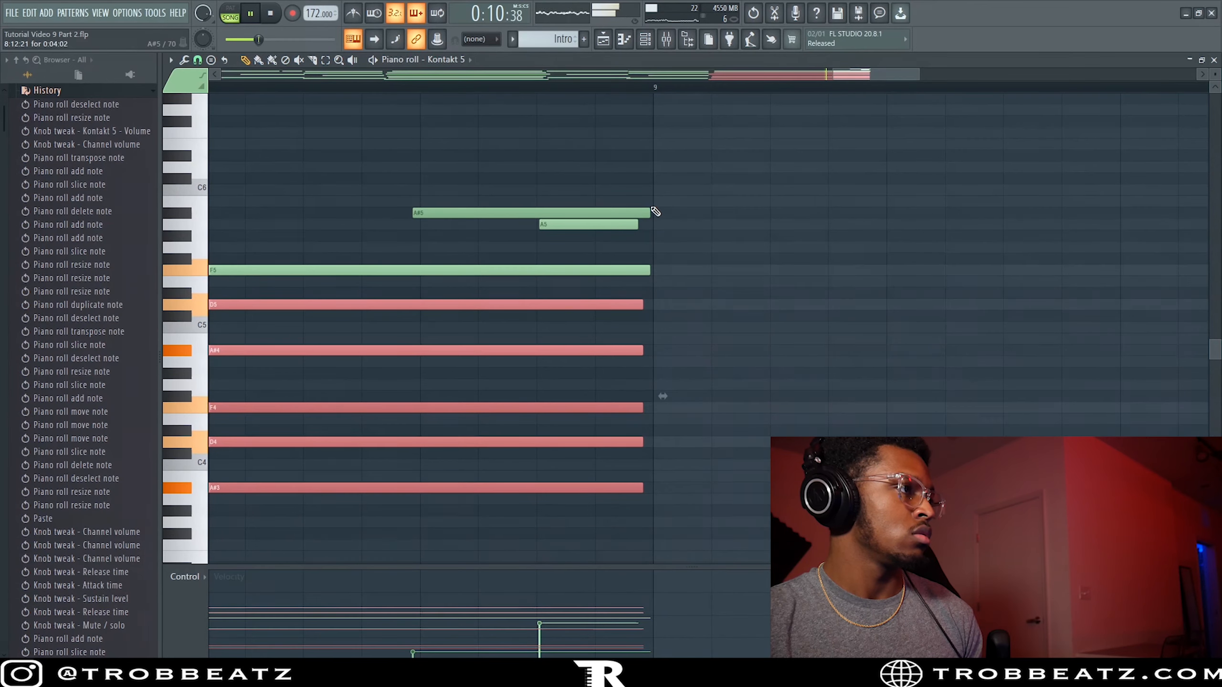
scroll(717, 192, "down", 5)
left_click(805, 177, "ctrl")
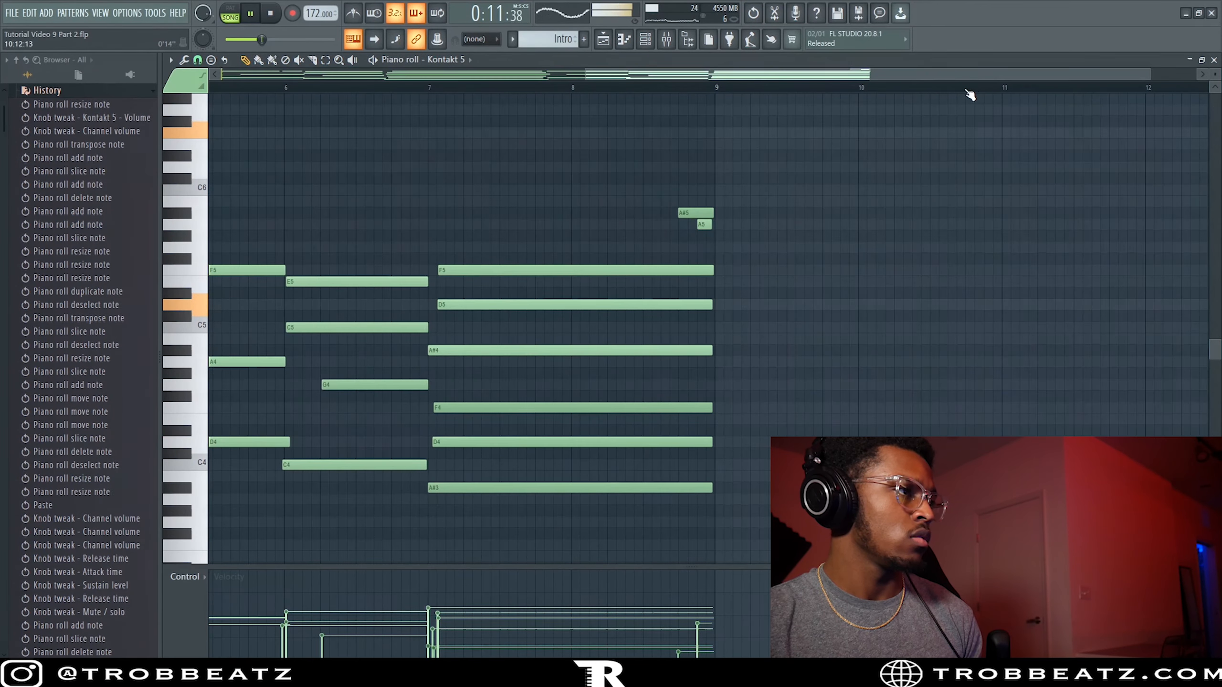
- In Pattern 1's Kontakt 5 notes, move the bar 1 E6 note slightly later and shorten it to about a quarter bar
left_click(1214, 60)
left_click(511, 39)
left_click(529, 57)
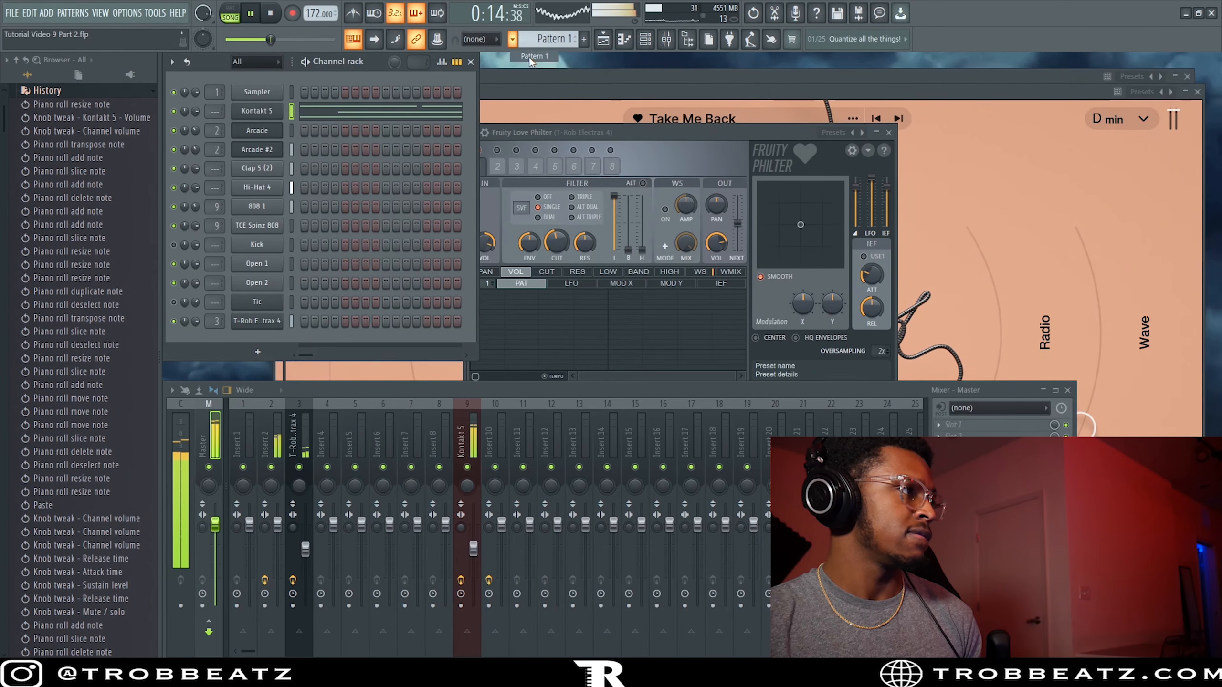
left_click(404, 110)
scroll(288, 168, "up", 3)
scroll(298, 230, "up", 5)
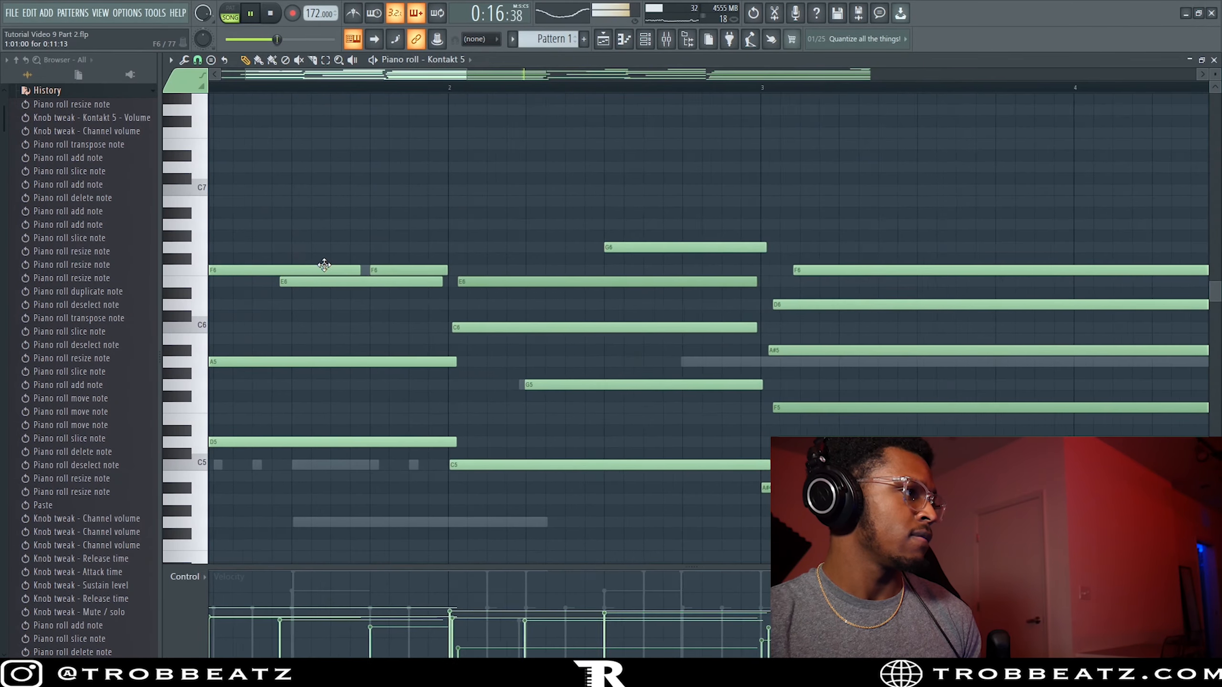
left_click(324, 289)
key("ctrl+z")
left_click_drag(320, 286, 345, 287)
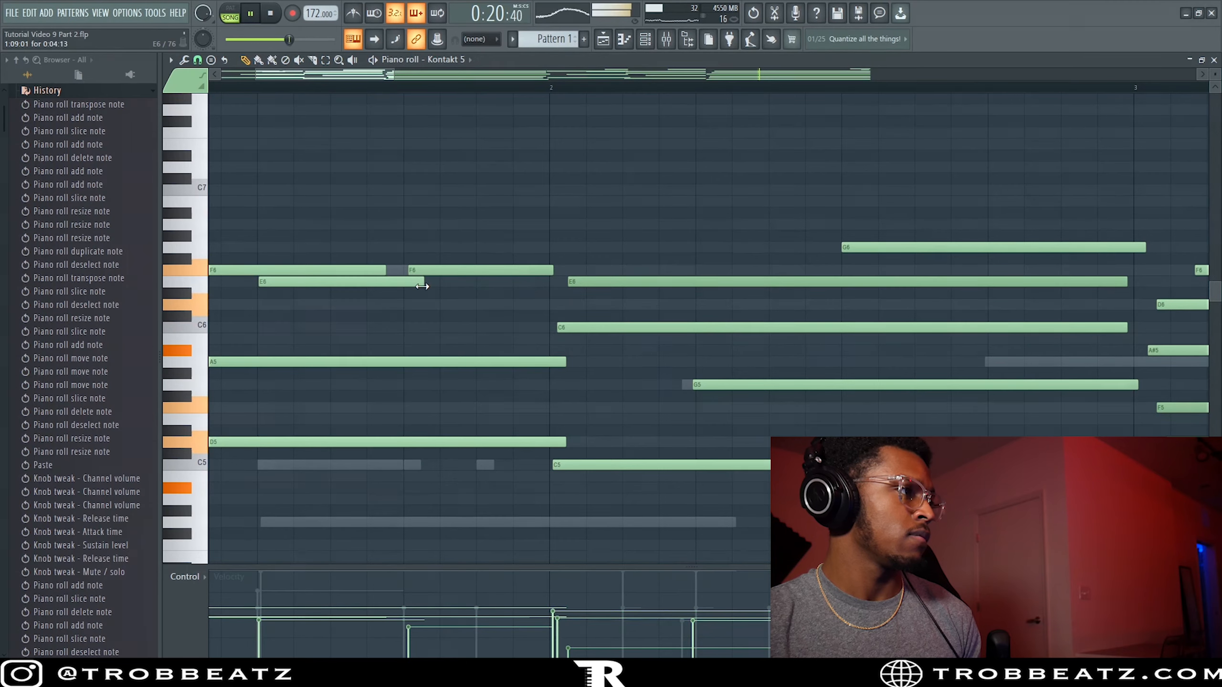
scroll(476, 274, "down", 1)
scroll(475, 274, "down", 5)
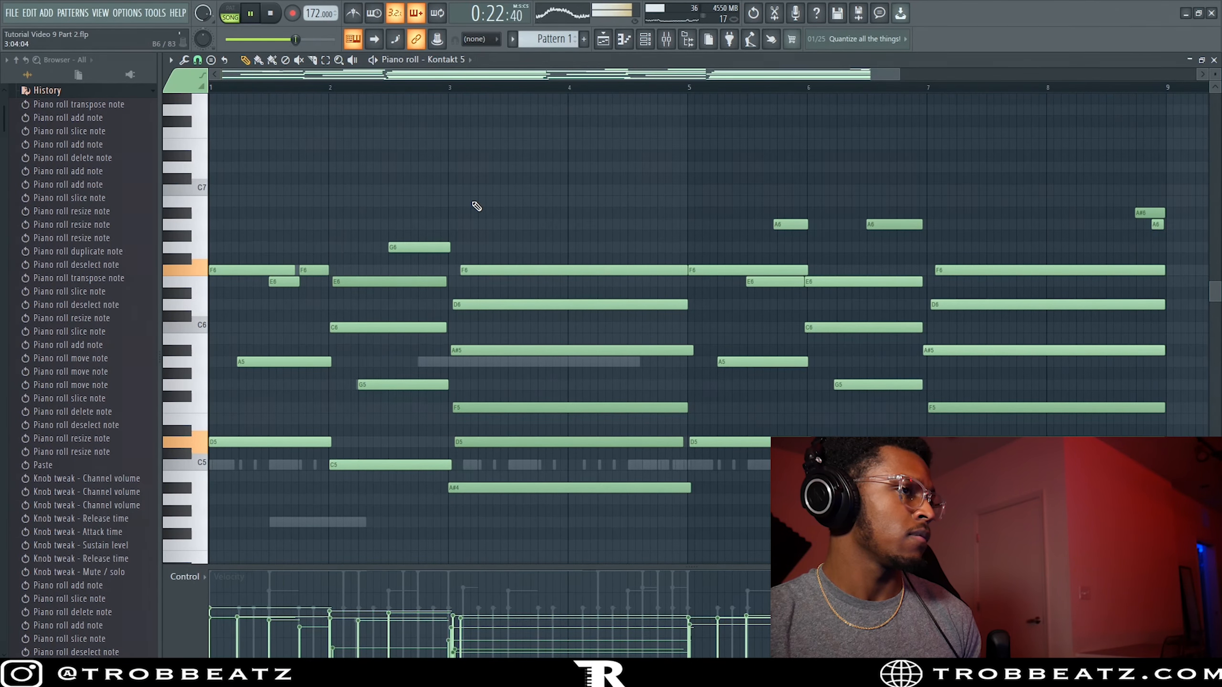
- Select the Intro, Pattern 1 and Pattern 2 clips in the playlist and duplicate them after the originals, starting at bar 26
left_click(1207, 66)
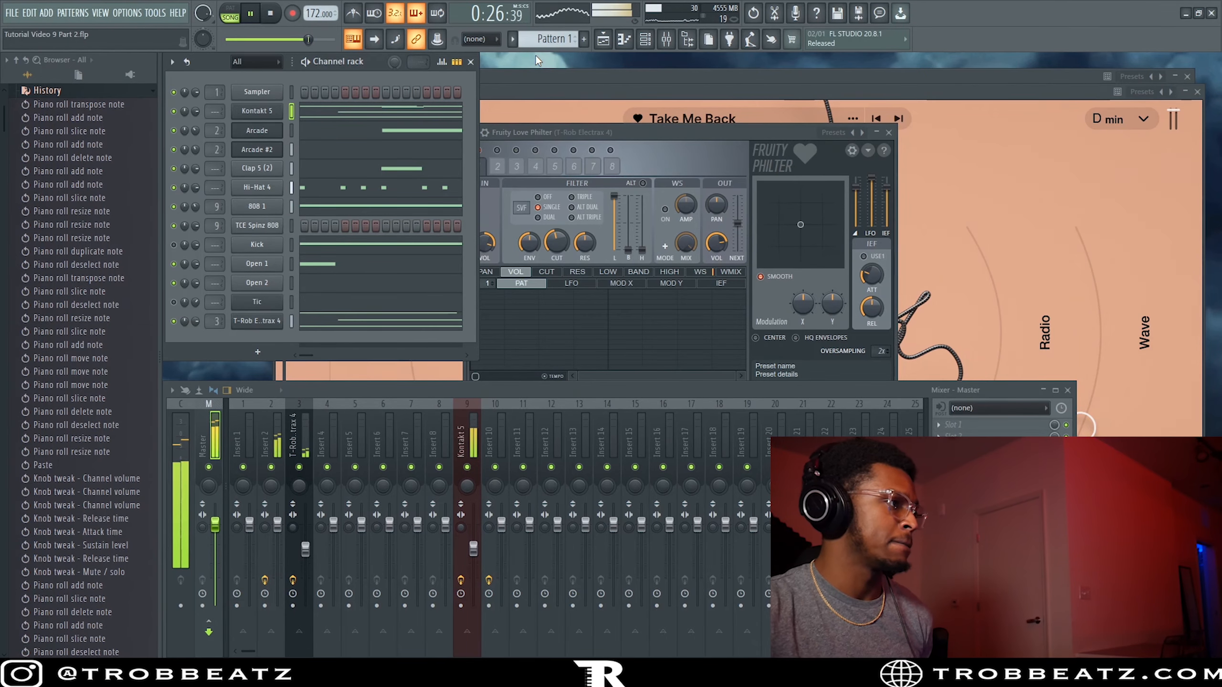
left_click(615, 38)
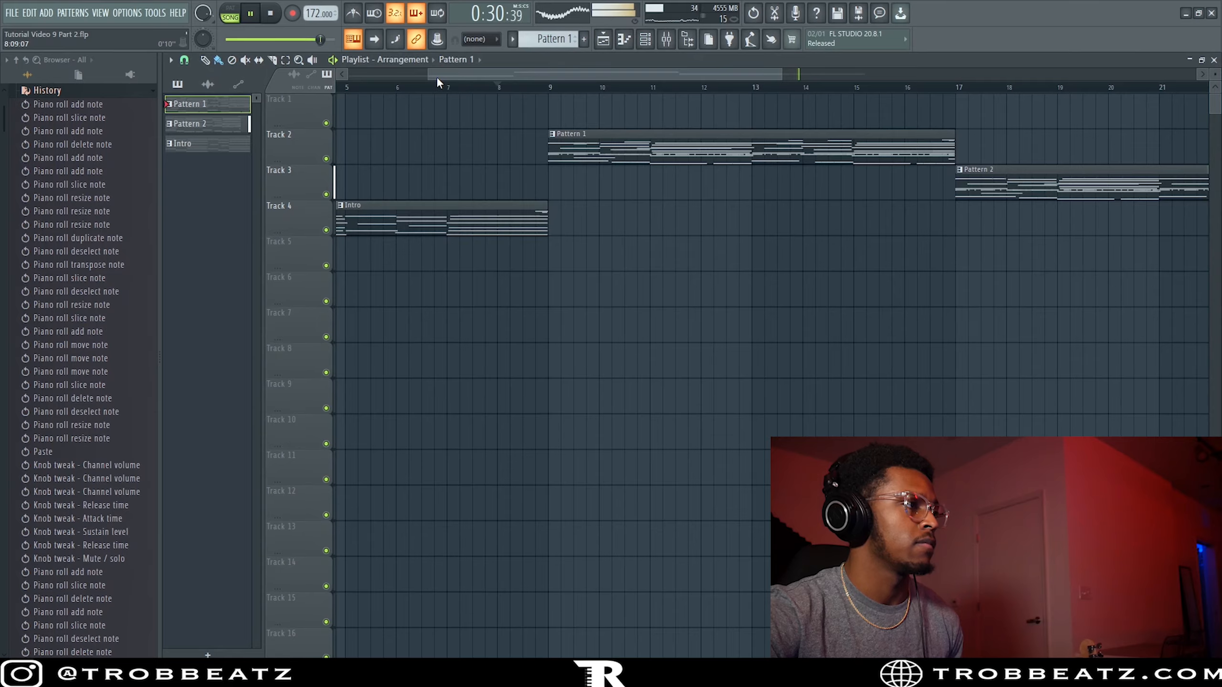
left_click_drag(430, 75, 350, 75)
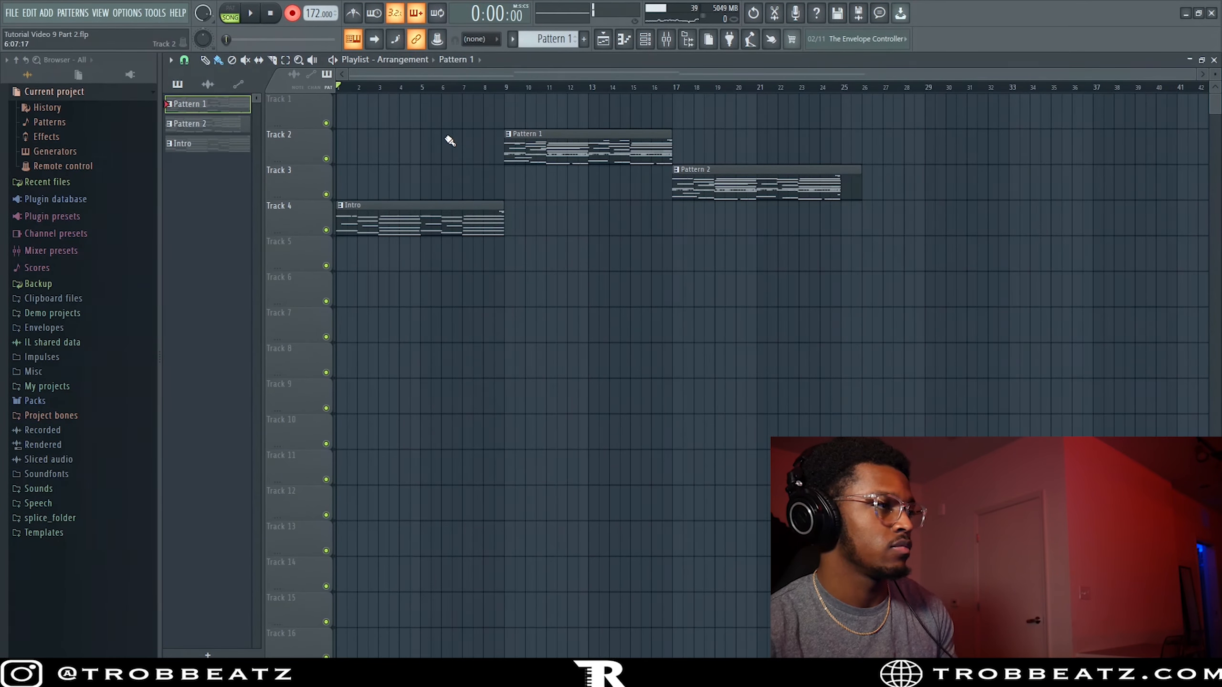
left_click_drag(410, 132, 878, 336)
key("ctrl+b")
scroll(837, 347, "down", 3)
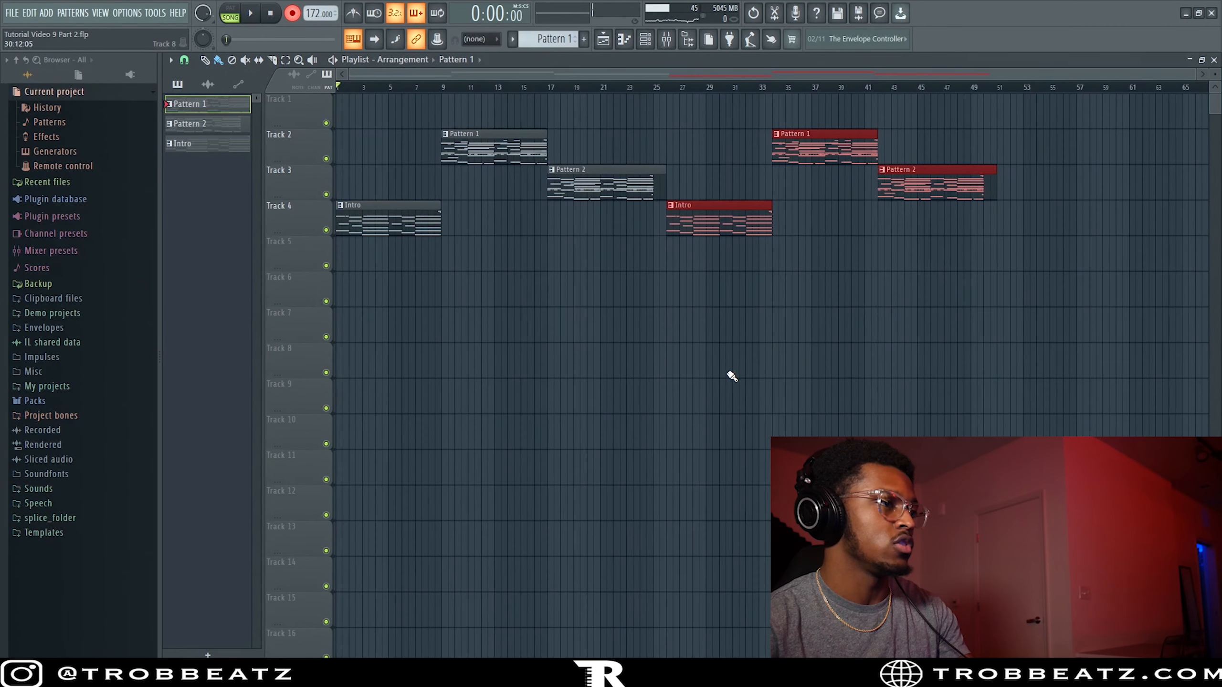
- Deselect the duplicated clips and start recording the arrangement from the beginning
left_click(731, 376, "ctrl")
key("space")
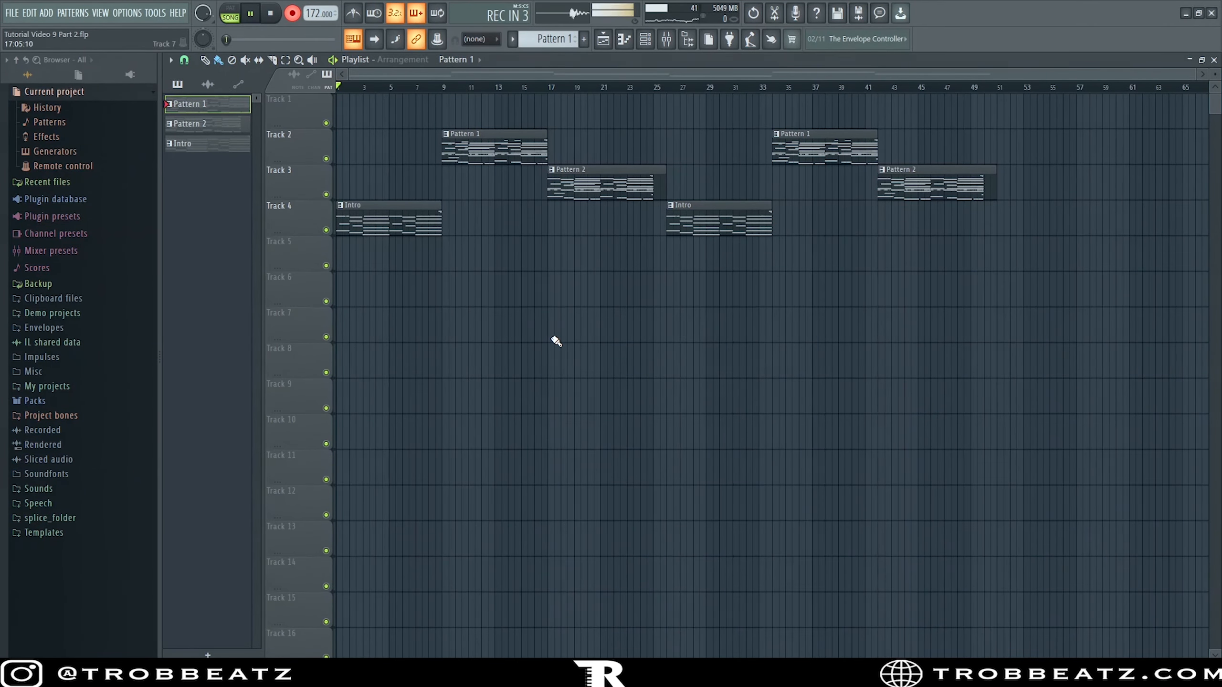